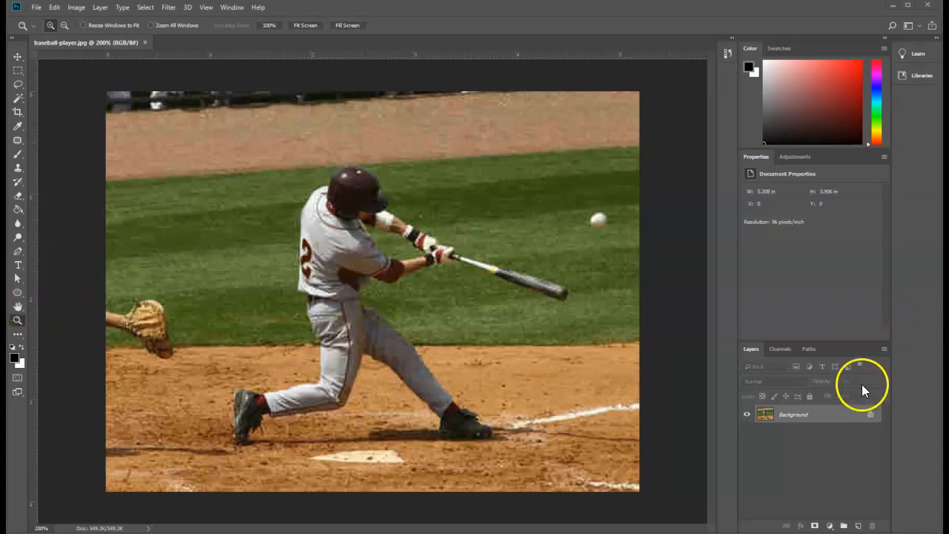
# Step: Draw a rectangle about 98 by 391 px with a red fill over the left edge of the baseball photo
pyautogui.click(18, 293)
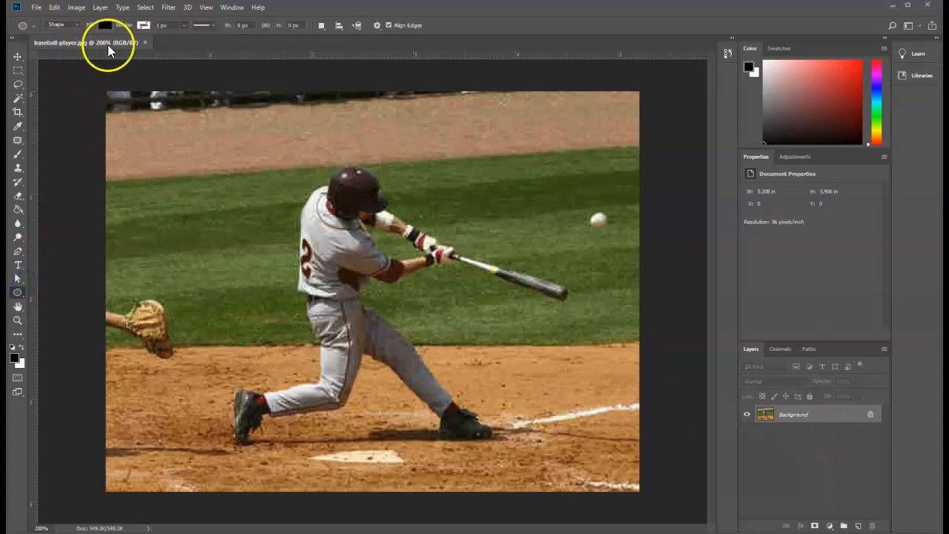
pyautogui.click(105, 26)
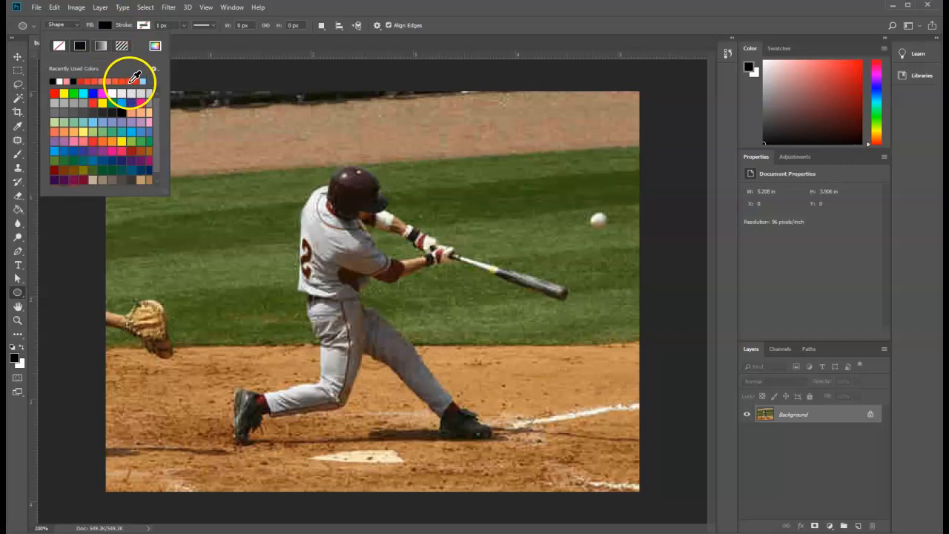
pyautogui.click(122, 80)
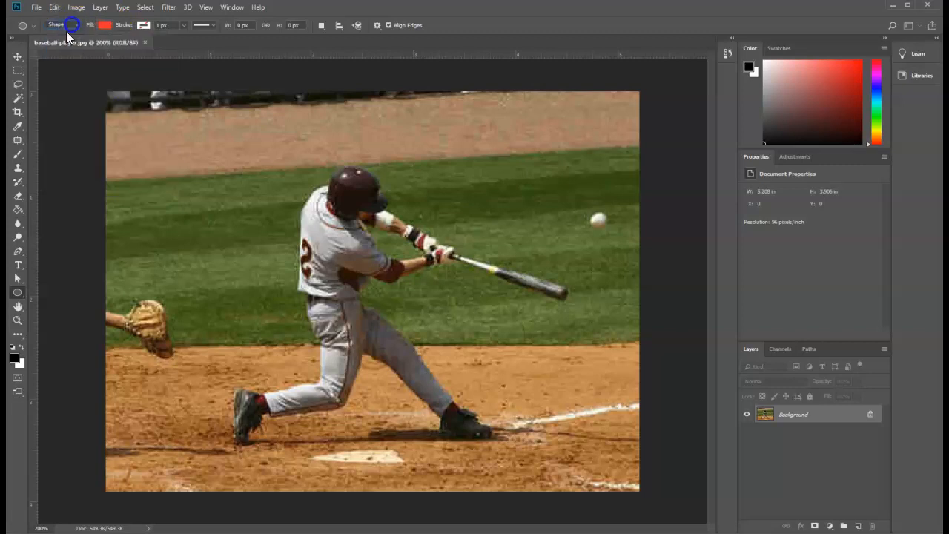
pyautogui.rightClick(18, 294)
pyautogui.click(45, 293)
pyautogui.moveTo(103, 86); pyautogui.dragTo(208, 501)
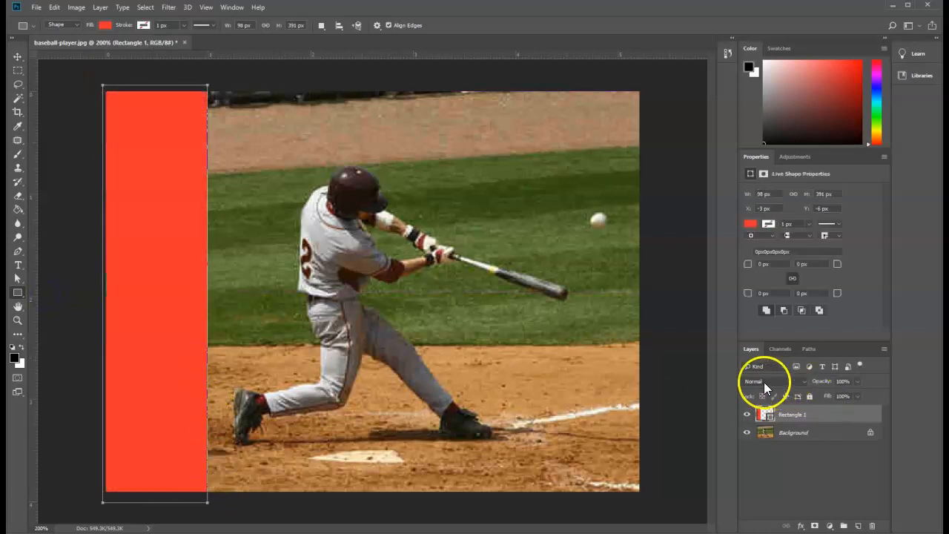
# Step: Try out different opacity levels on the red rectangle layer and return it to 100%
pyautogui.click(857, 381)
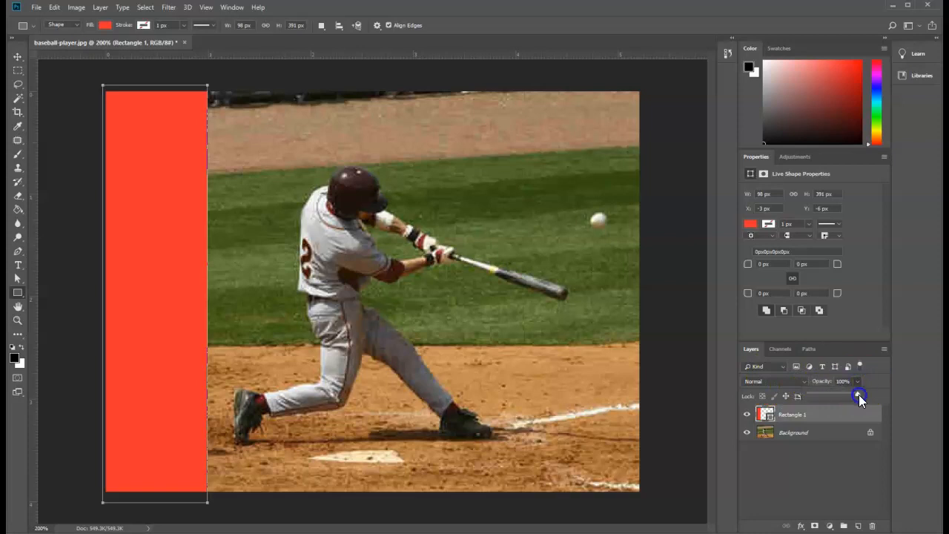
pyautogui.moveTo(815, 395); pyautogui.dragTo(880, 399)
pyautogui.moveTo(856, 395); pyautogui.dragTo(876, 394)
pyautogui.click(851, 381)
pyautogui.click(840, 392)
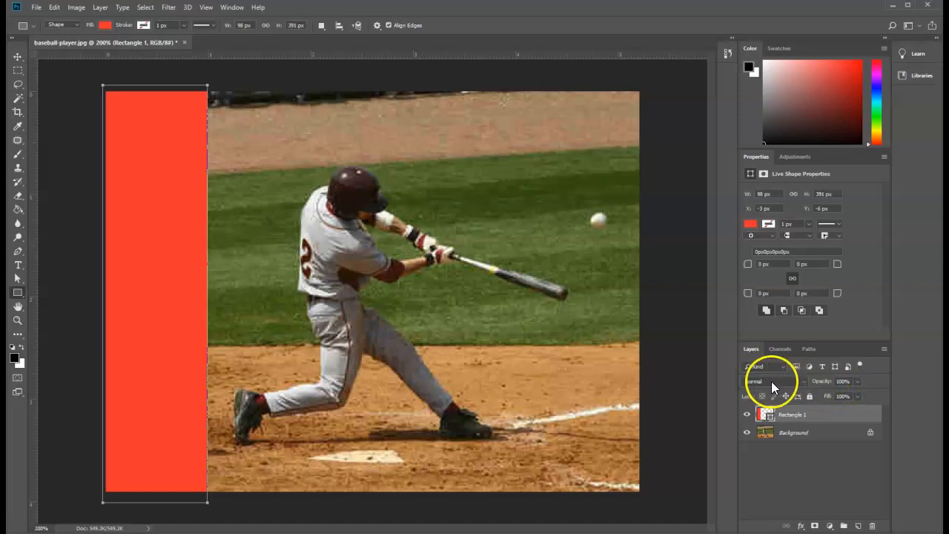
# Step: Set the red rectangle layer's blend mode to Darken
pyautogui.click(807, 383)
pyautogui.click(806, 381)
pyautogui.click(803, 381)
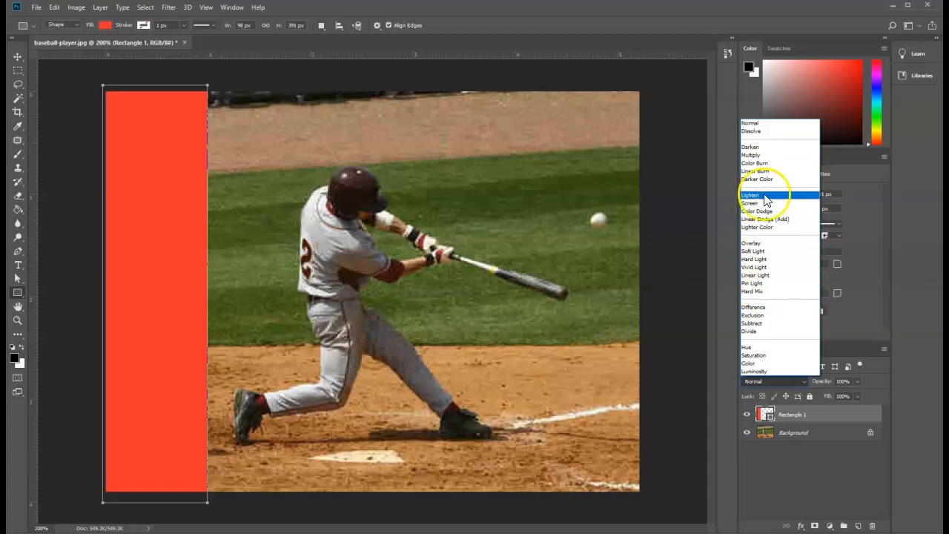
pyautogui.click(761, 147)
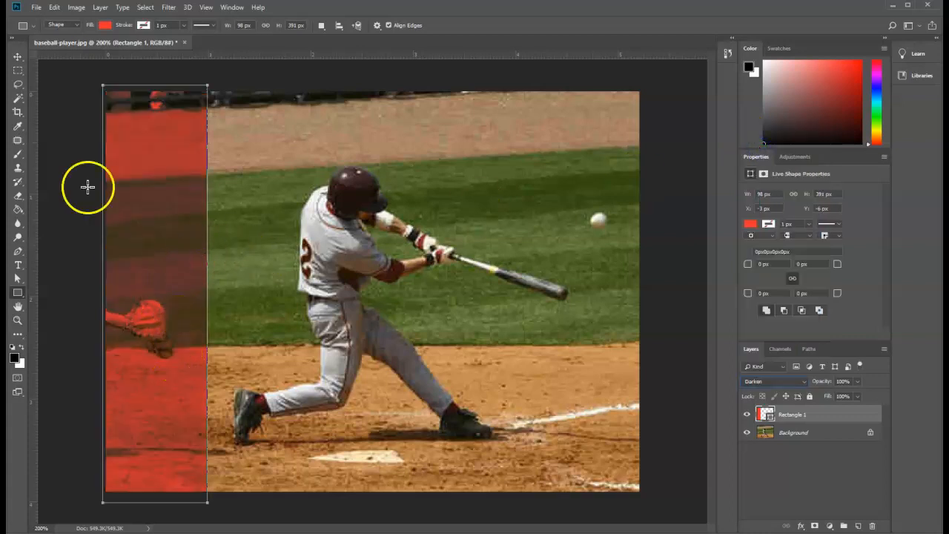
# Step: Place a copy of the rectangle to the right of the original at about X 106 px and set its blend mode to Lighten
pyautogui.click(17, 57)
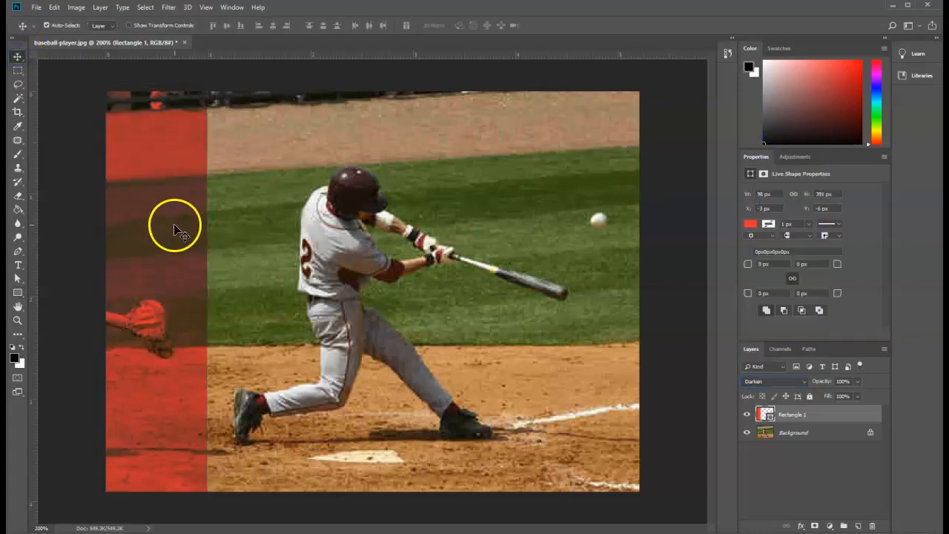
pyautogui.moveTo(169, 248); pyautogui.dragTo(289, 249)
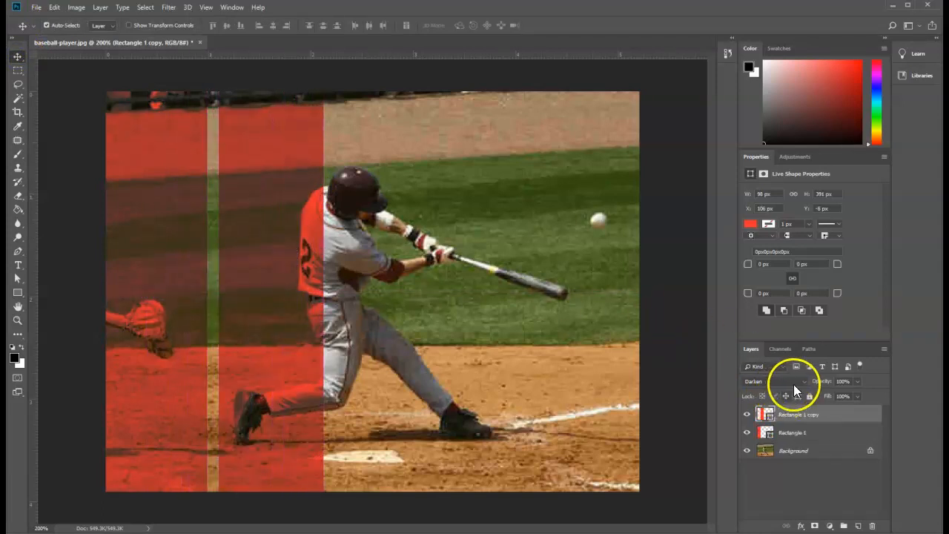
pyautogui.click(799, 381)
pyautogui.click(771, 195)
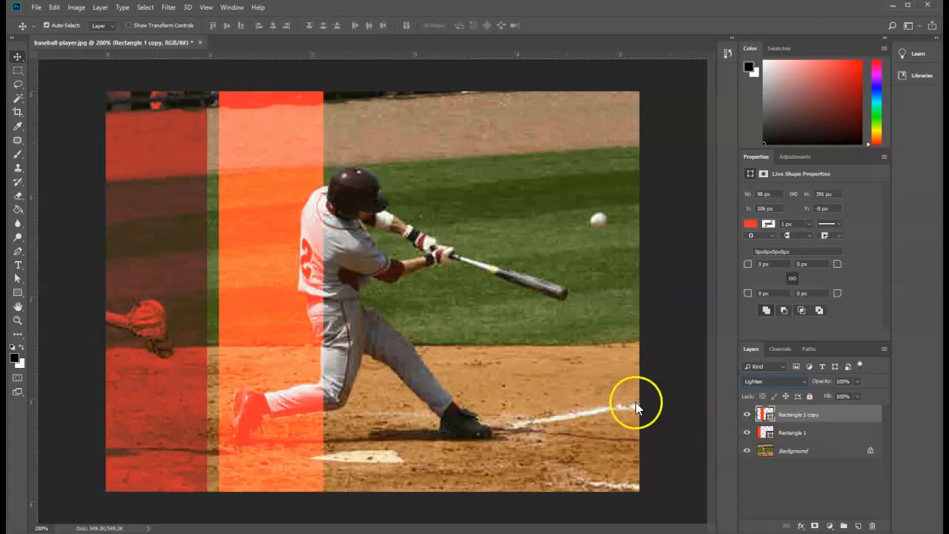
# Step: Place a second copy of the rectangle at about X 215 px and set its blend mode to Overlay
pyautogui.moveTo(306, 408); pyautogui.dragTo(421, 404)
pyautogui.click(794, 383)
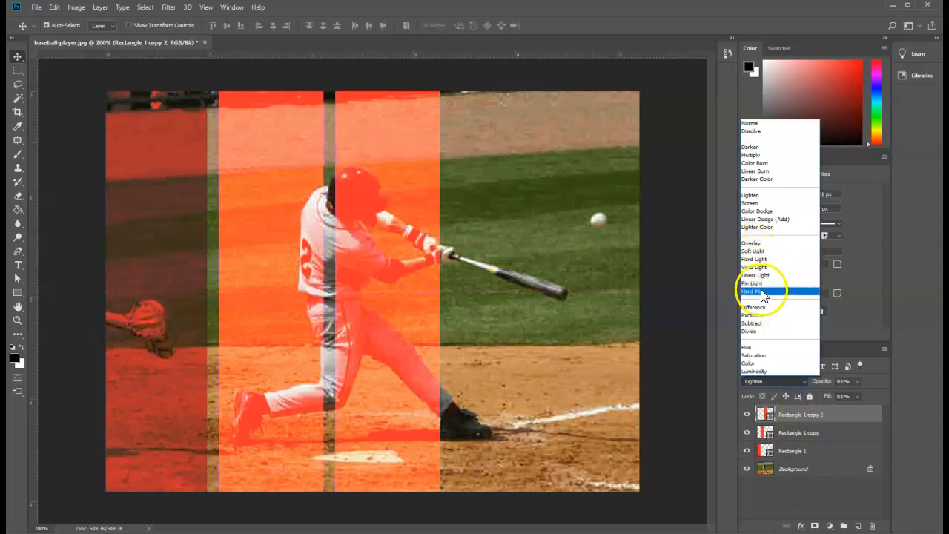
pyautogui.click(756, 244)
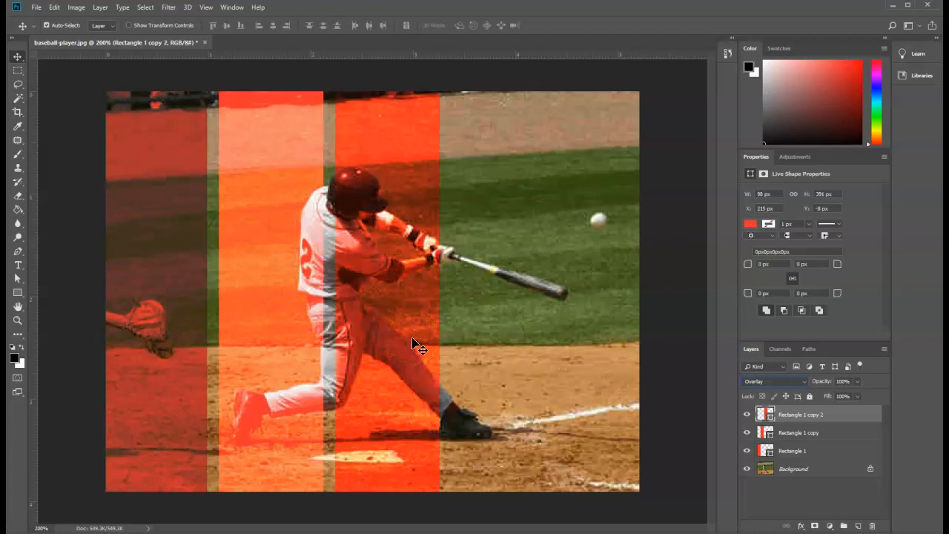
# Step: Change the original rectangle's blend mode to Multiply and the first copy's to Screen
pyautogui.click(178, 313)
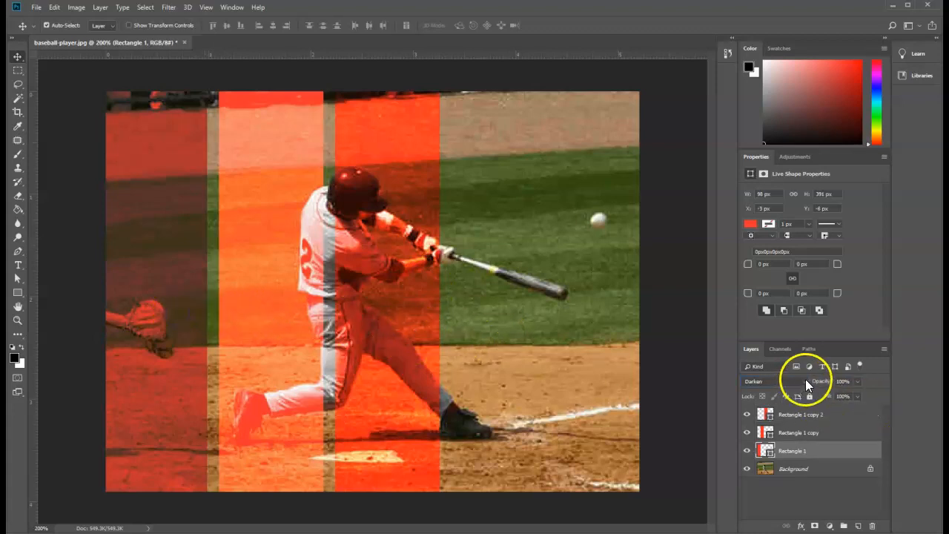
pyautogui.click(803, 380)
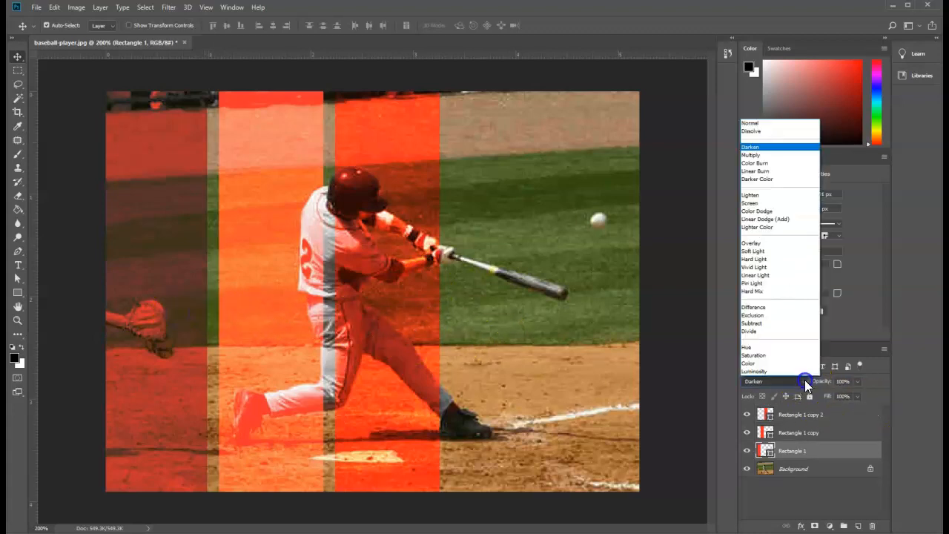
pyautogui.click(757, 155)
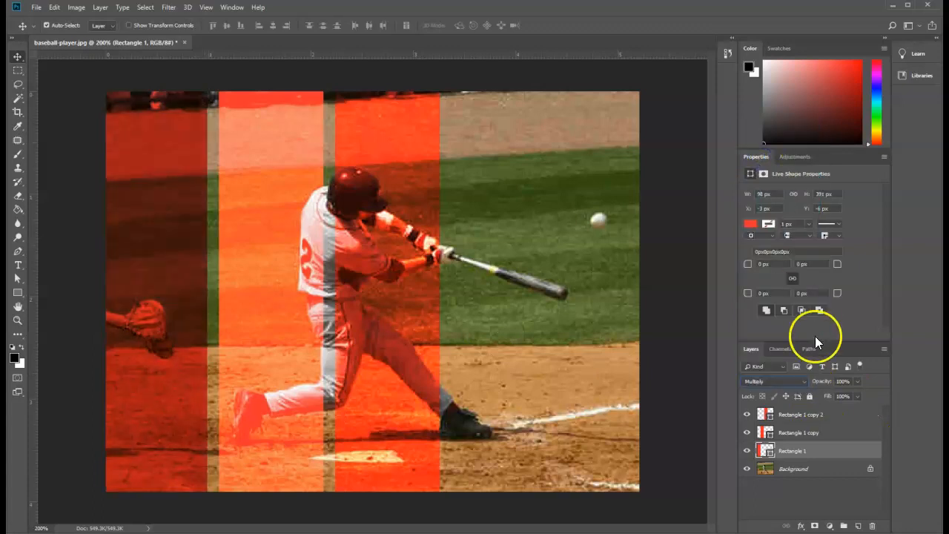
pyautogui.click(786, 432)
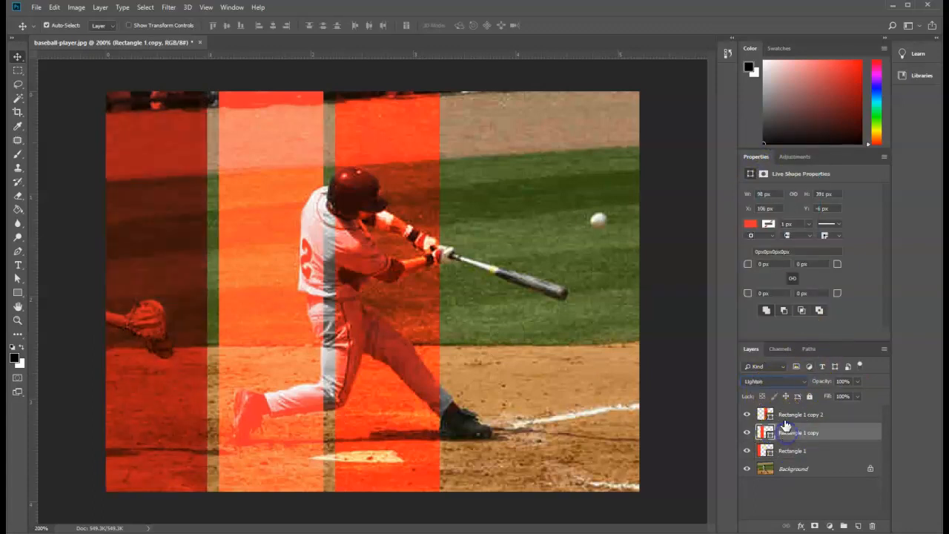
pyautogui.click(763, 381)
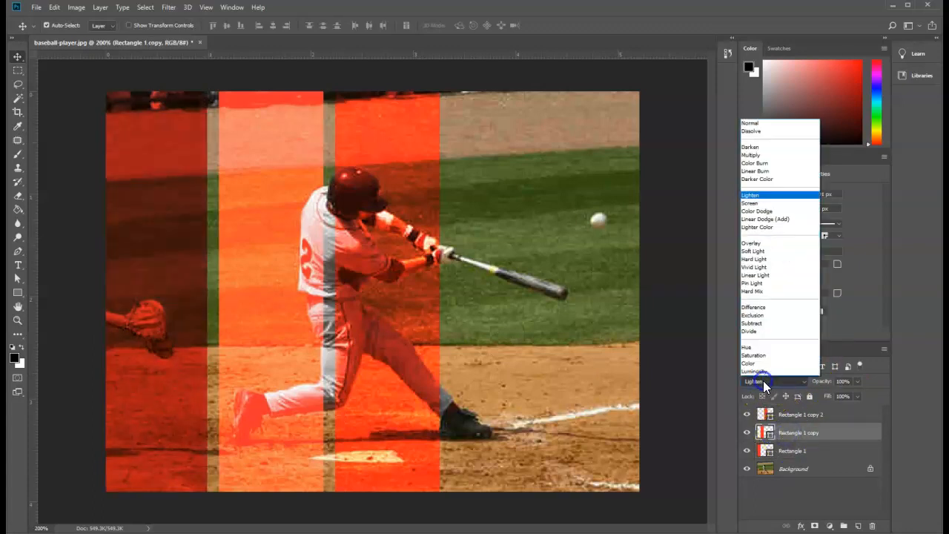
pyautogui.click(764, 202)
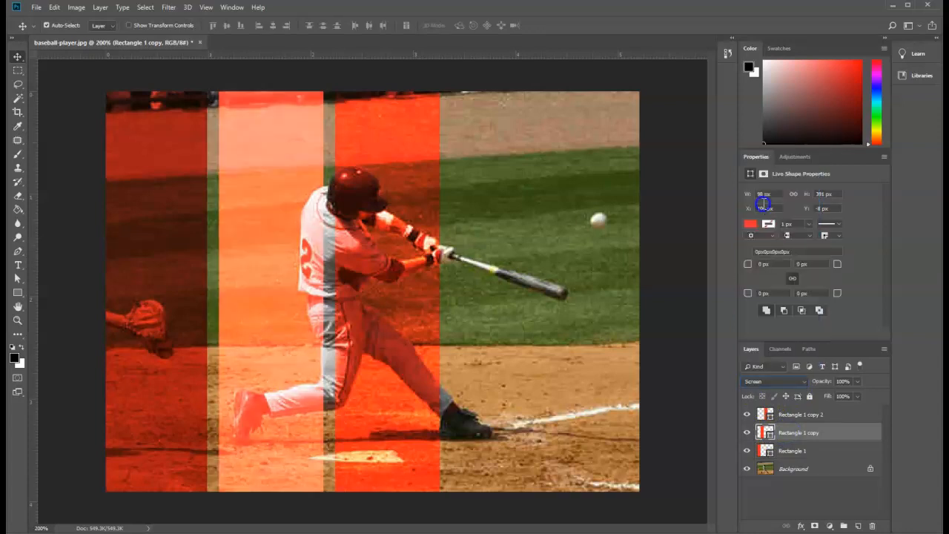
# Step: Try the Soft Light blend mode on the second rectangle copy and return it to Overlay
pyautogui.click(797, 414)
pyautogui.click(765, 379)
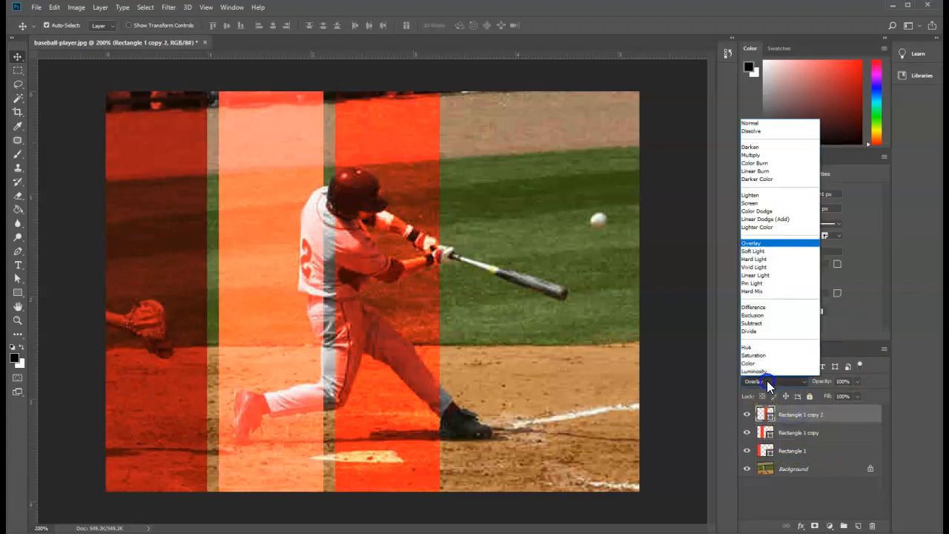
pyautogui.click(760, 253)
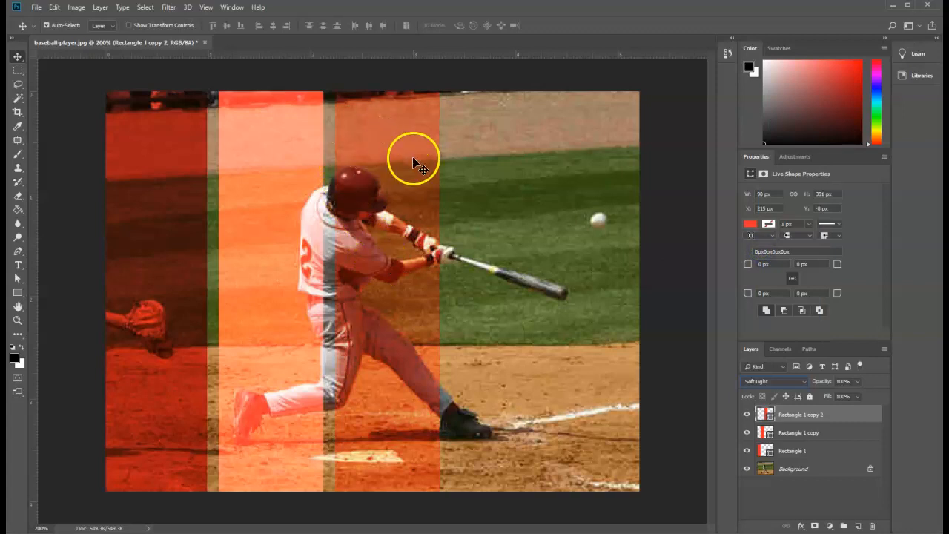
pyautogui.click(777, 380)
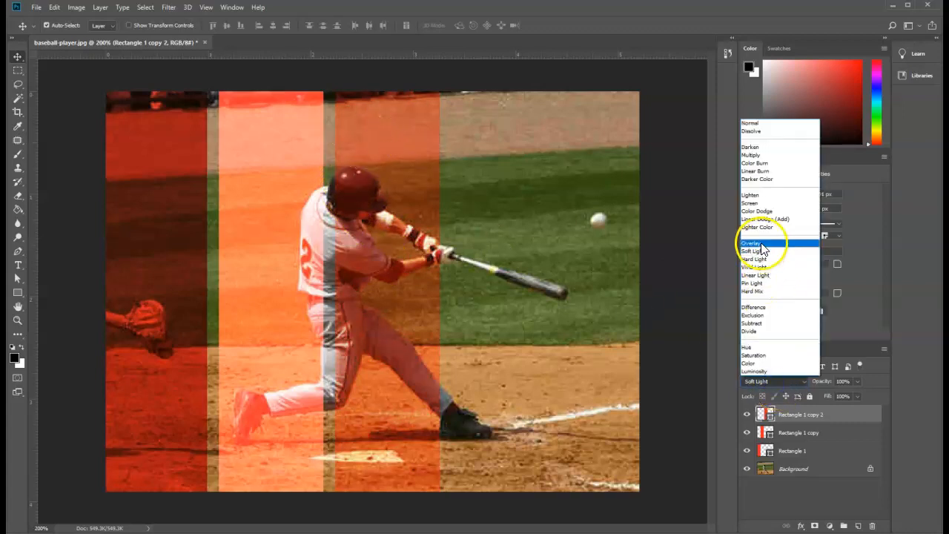
pyautogui.click(761, 243)
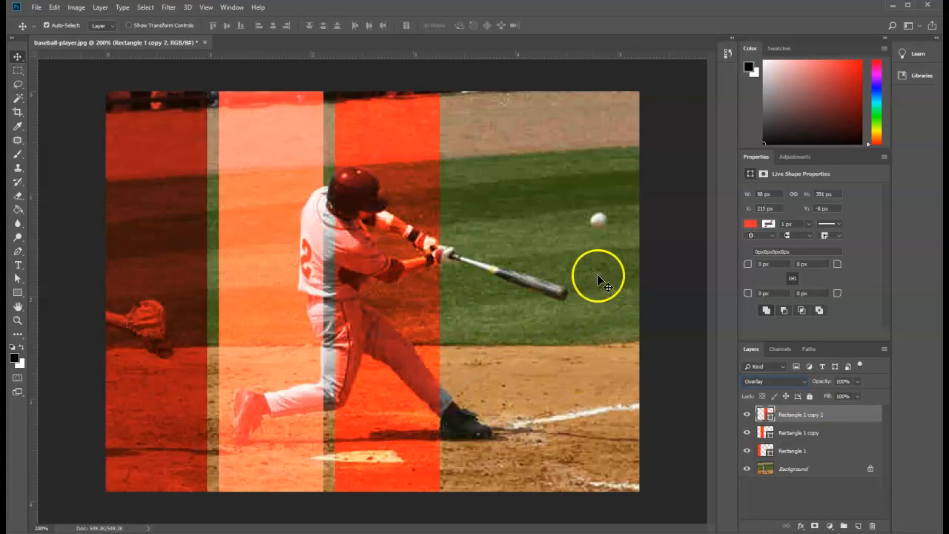
# Step: Delete all three rectangle layers, keeping only the Background layer
pyautogui.click(812, 451)
pyautogui.keyDown('ctrl'); pyautogui.click(810, 431); pyautogui.keyUp('ctrl')
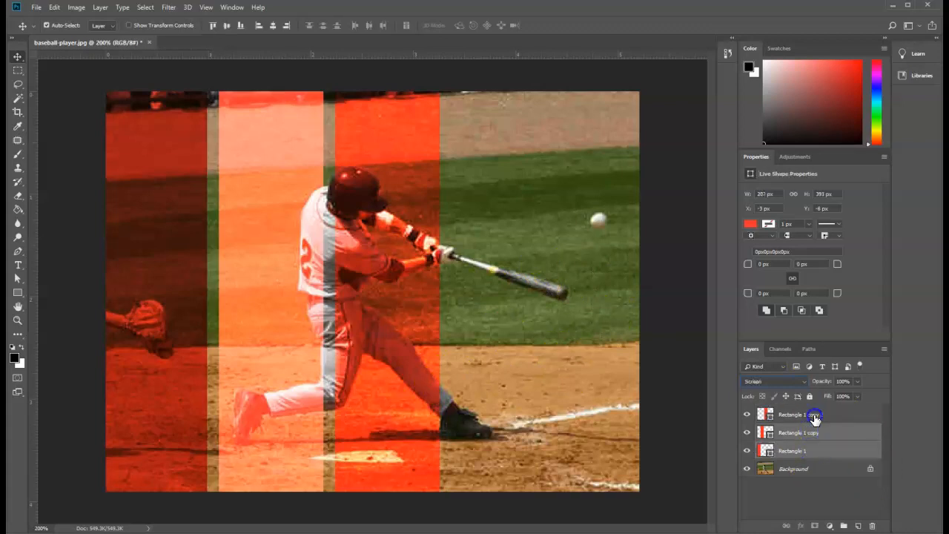
pyautogui.keyDown('ctrl'); pyautogui.click(816, 417); pyautogui.keyUp('ctrl')
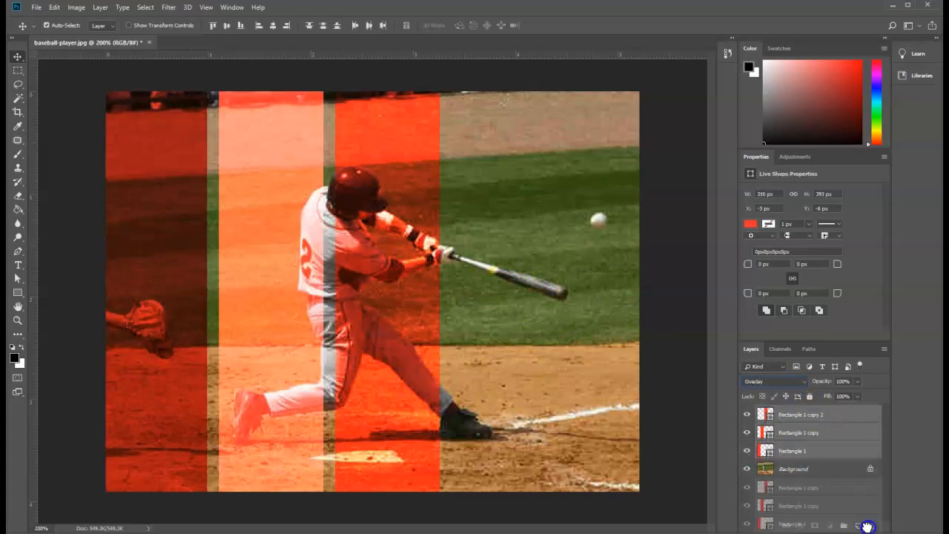
pyautogui.click(871, 524)
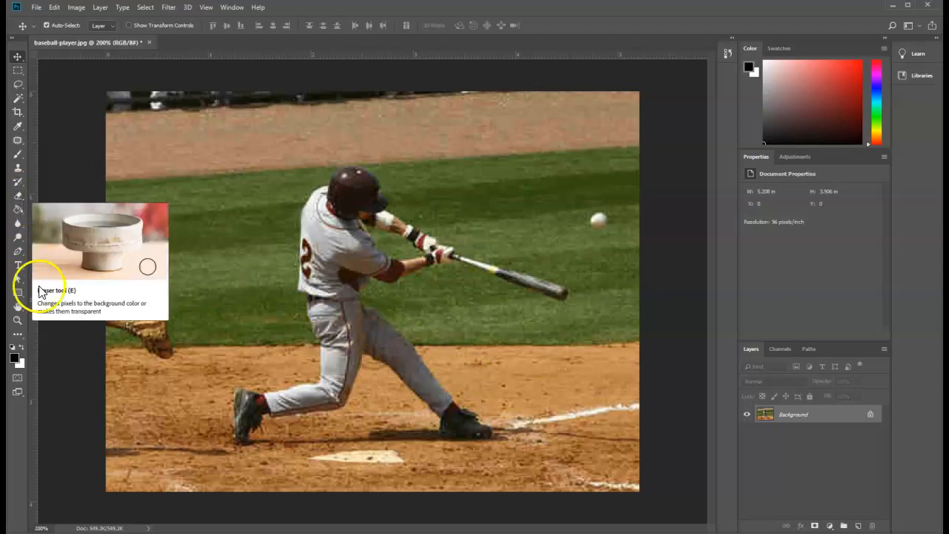
# Step: Activate the Blur tool with Sample All Layers enabled and add a new empty layer above the Background
pyautogui.click(20, 224)
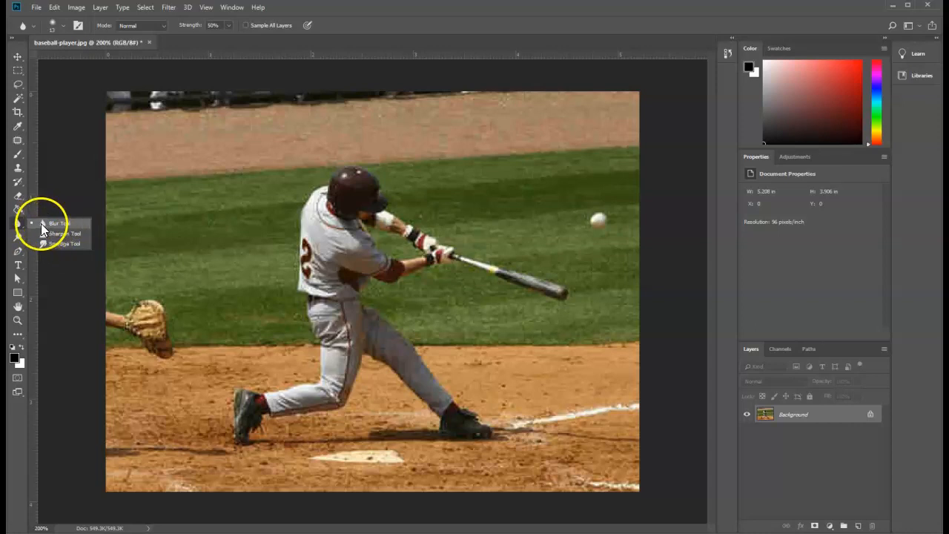
pyautogui.click(47, 223)
pyautogui.moveTo(18, 224)
pyautogui.mouseDown()
pyautogui.moveTo(48, 242)
pyautogui.moveTo(19, 223)
pyautogui.moveTo(46, 223)
pyautogui.moveTo(48, 247)
pyautogui.moveTo(53, 224)
pyautogui.mouseUp()
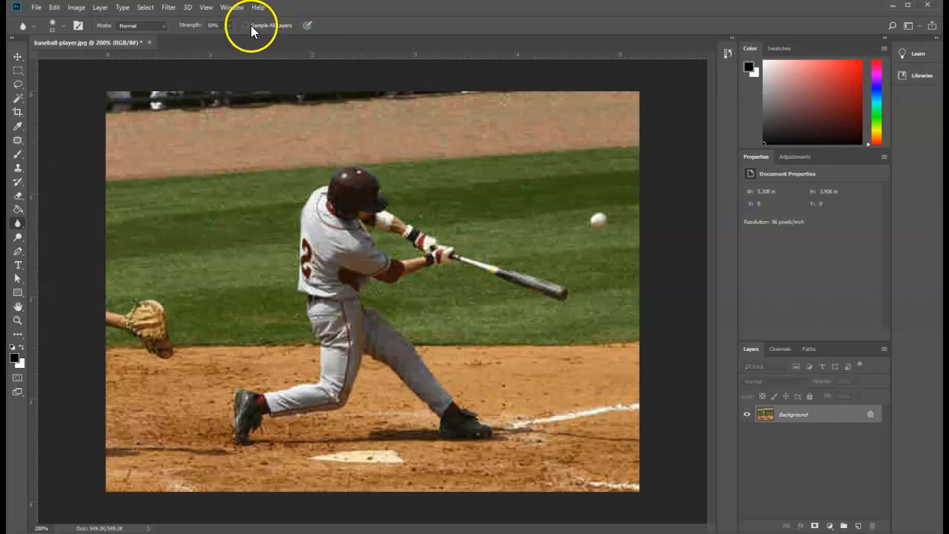
pyautogui.click(269, 26)
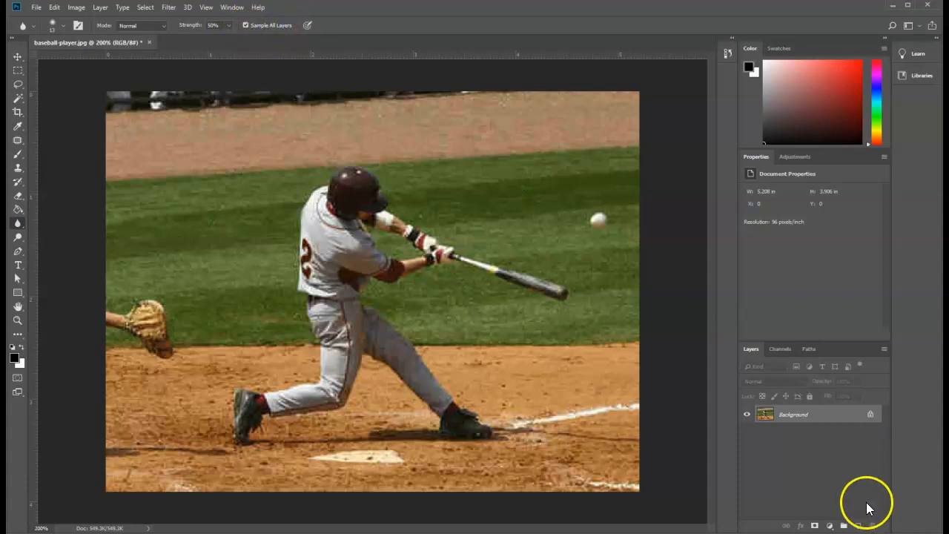
pyautogui.click(862, 527)
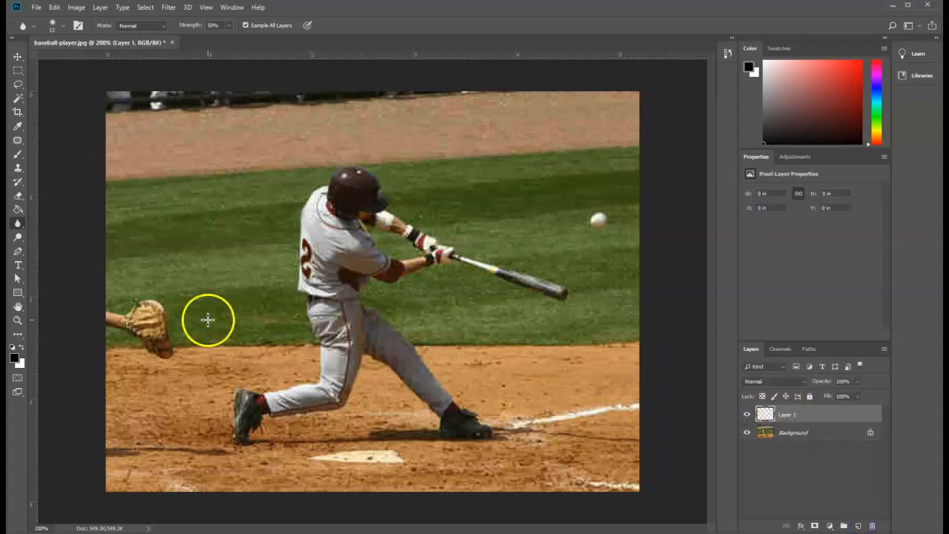
# Step: Blur the batter's back on the new layer with a 125 px Blur tool brush and hide the Background layer
pyautogui.click(18, 225)
pyautogui.click(57, 223)
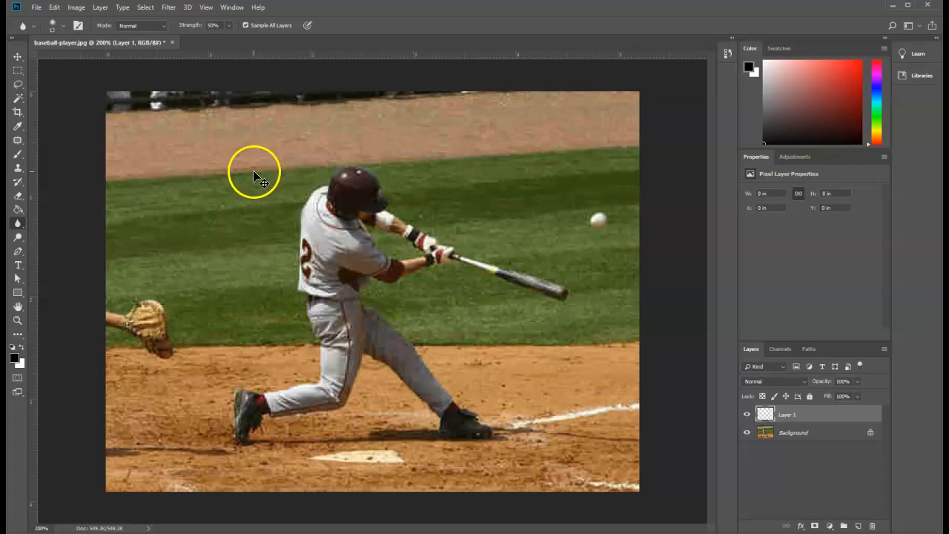
pyautogui.hotkey('ctrl', '-')
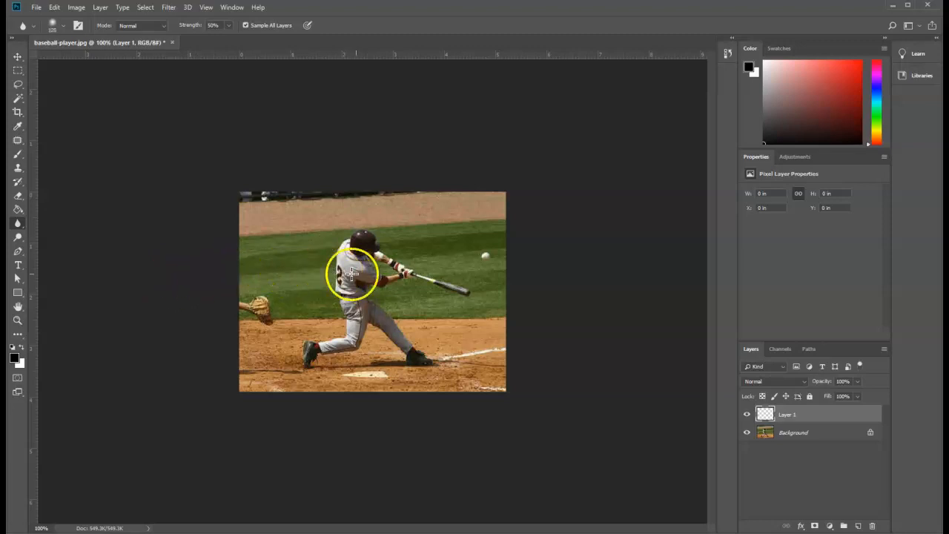
pyautogui.moveTo(338, 269); pyautogui.dragTo(337, 272)
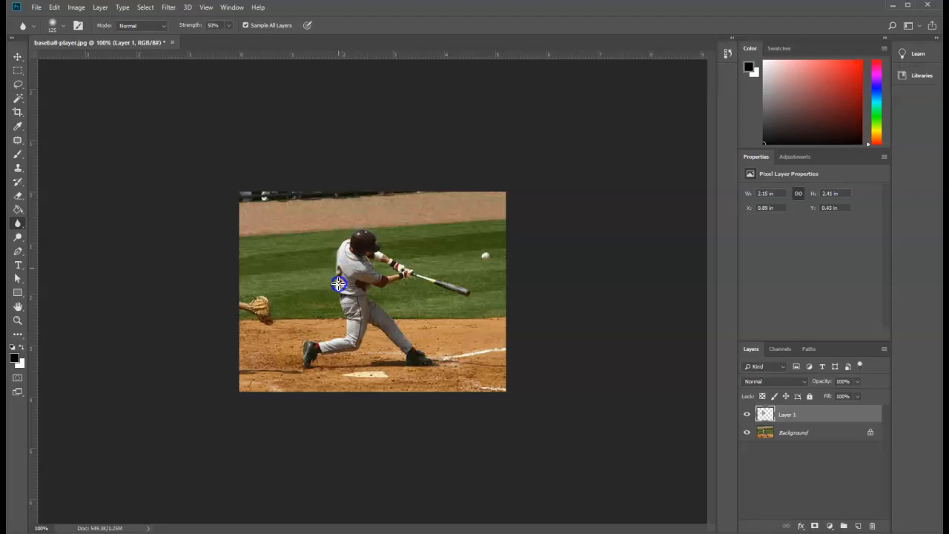
pyautogui.moveTo(345, 272)
pyautogui.mouseDown()
pyautogui.moveTo(328, 284)
pyautogui.moveTo(343, 259)
pyautogui.moveTo(333, 311)
pyautogui.moveTo(329, 290)
pyautogui.moveTo(344, 260)
pyautogui.moveTo(338, 318)
pyautogui.moveTo(339, 284)
pyautogui.mouseUp()
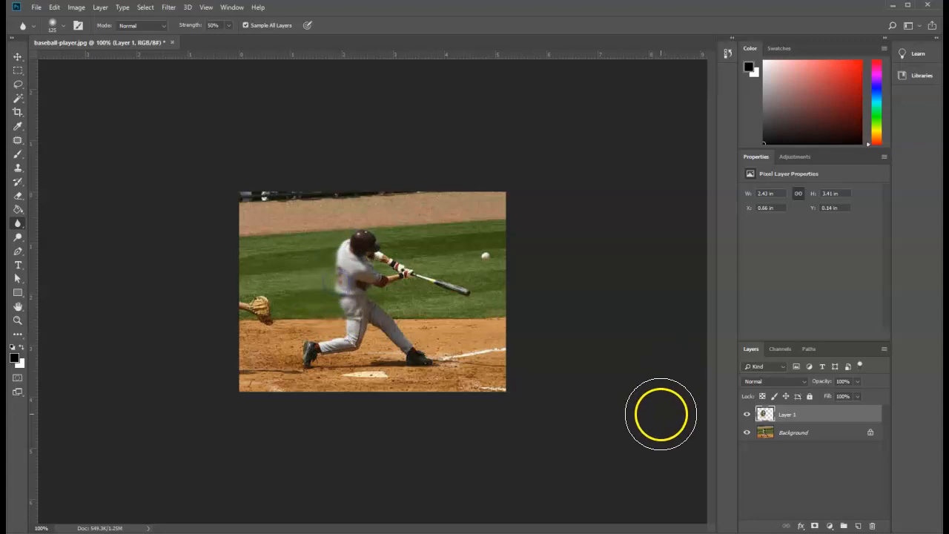
pyautogui.click(746, 433)
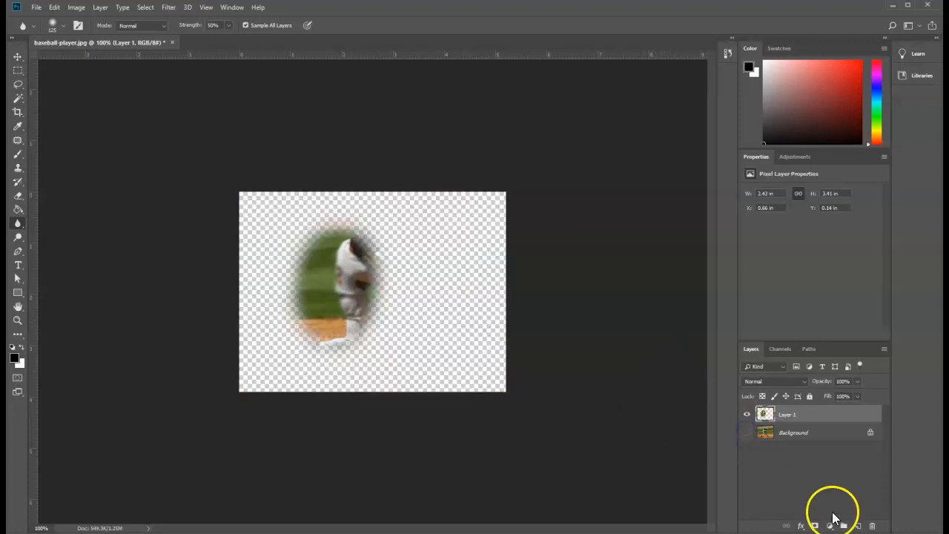
# Step: Show the Background layer again, hide the blurred layer and add a new empty layer above it
pyautogui.click(747, 433)
pyautogui.click(748, 416)
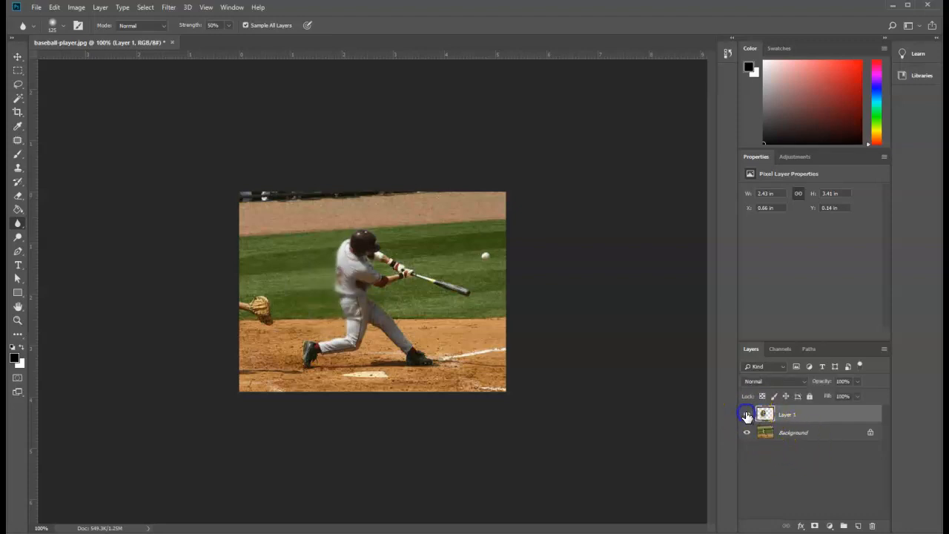
pyautogui.click(746, 416)
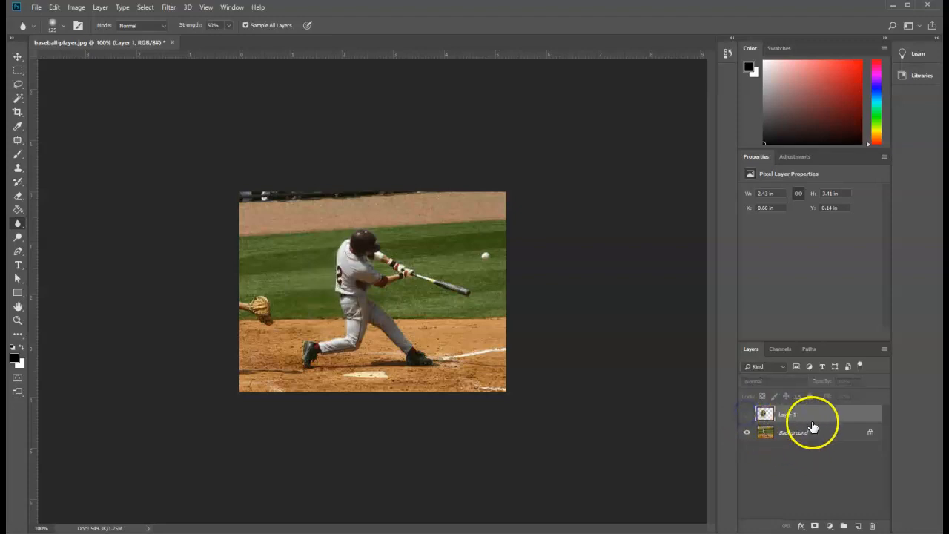
pyautogui.click(858, 526)
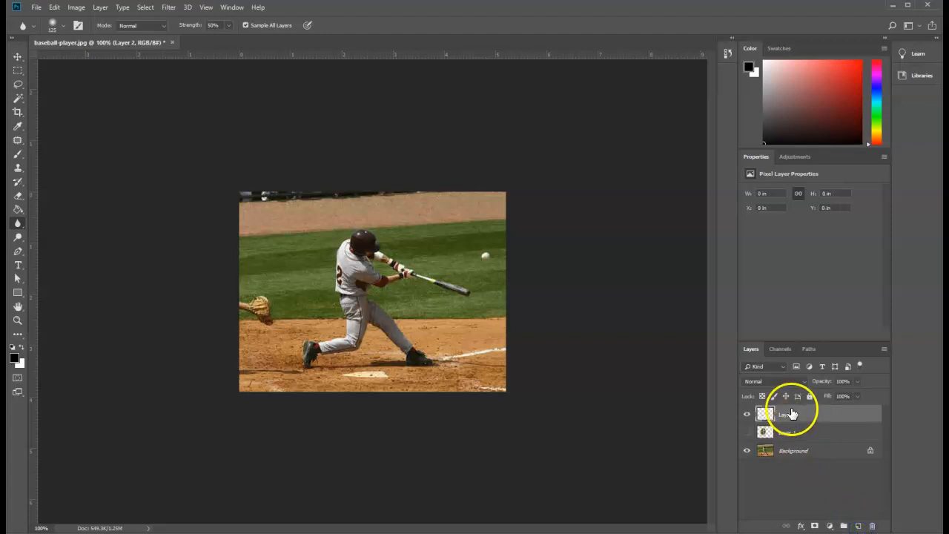
# Step: Activate the Sharpen tool and enlarge its brush to 35 px
pyautogui.rightClick(18, 223)
pyautogui.click(59, 232)
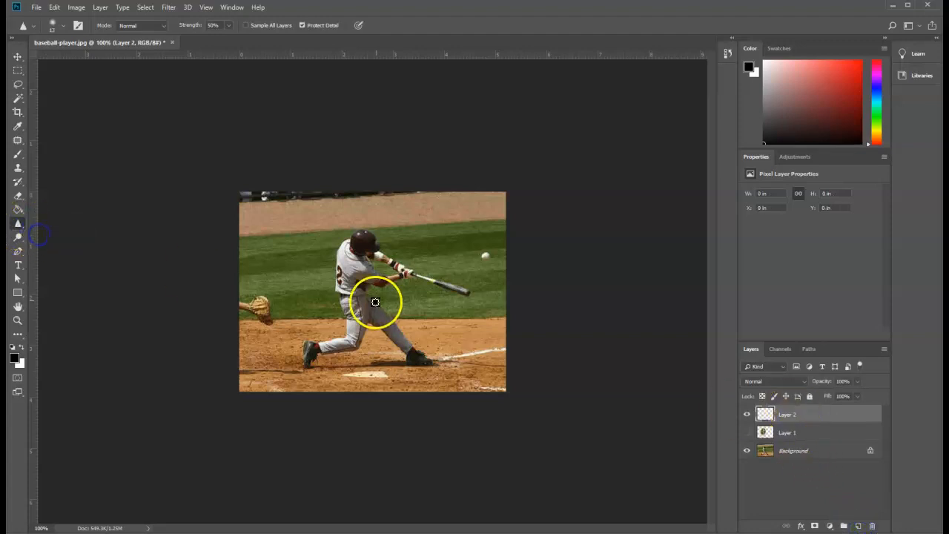
pyautogui.press(']')
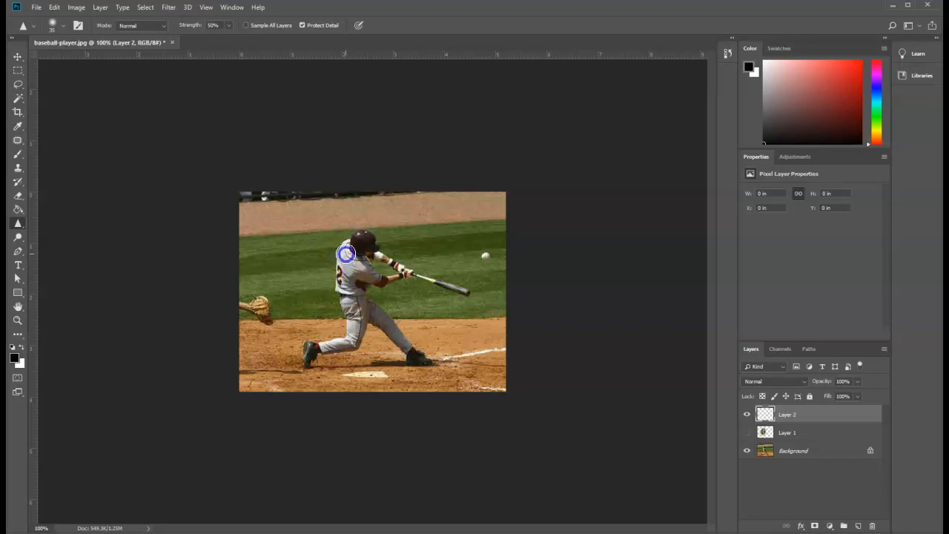
# Step: Try to sharpen the batter's back on the empty Layer 2 and inspect the jersey up close
pyautogui.moveTo(342, 280); pyautogui.dragTo(340, 310)
pyautogui.click(18, 320)
pyautogui.click(344, 275)
pyautogui.click(345, 274)
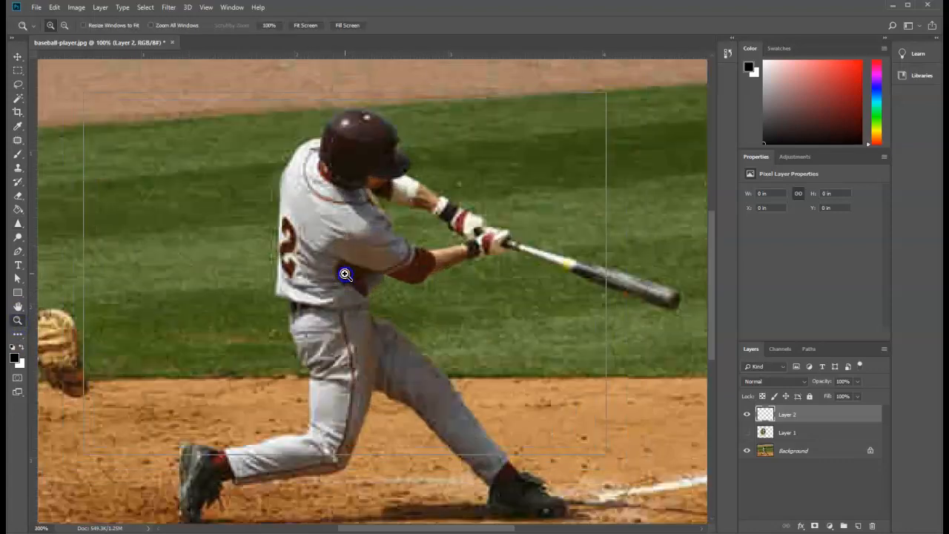
pyautogui.click(344, 274)
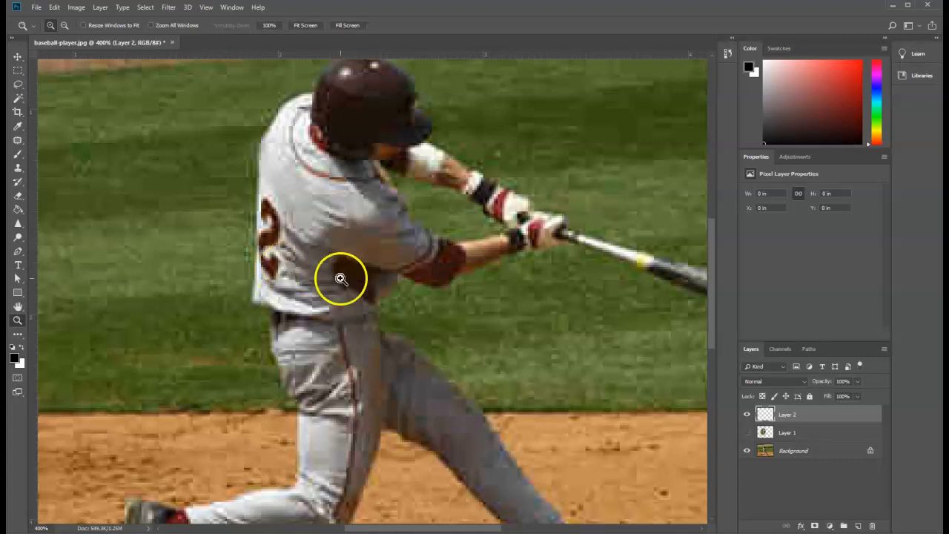
pyautogui.hotkey('ctrl', '1')
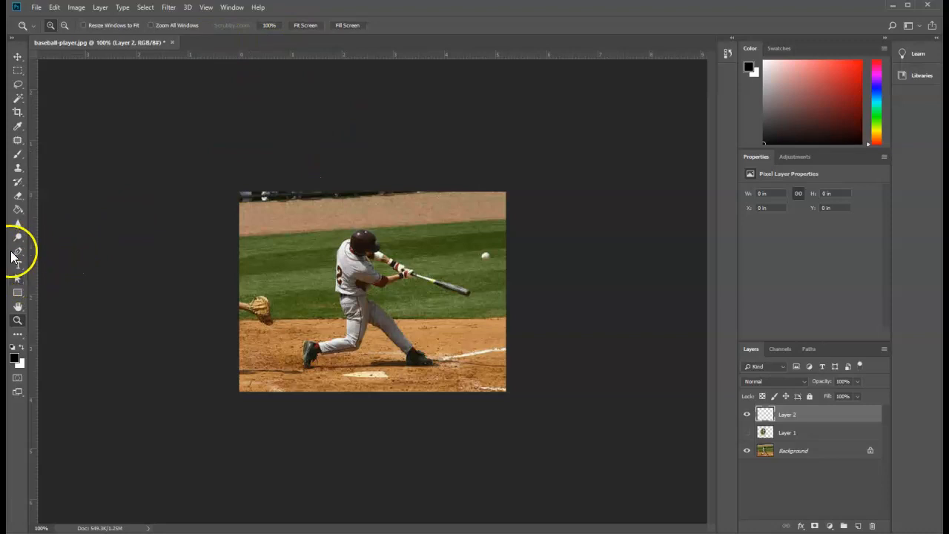
# Step: Enable Sample All Layers for the Sharpen tool, sharpen the jersey number on Layer 2 and inspect it at 300%
pyautogui.click(19, 222)
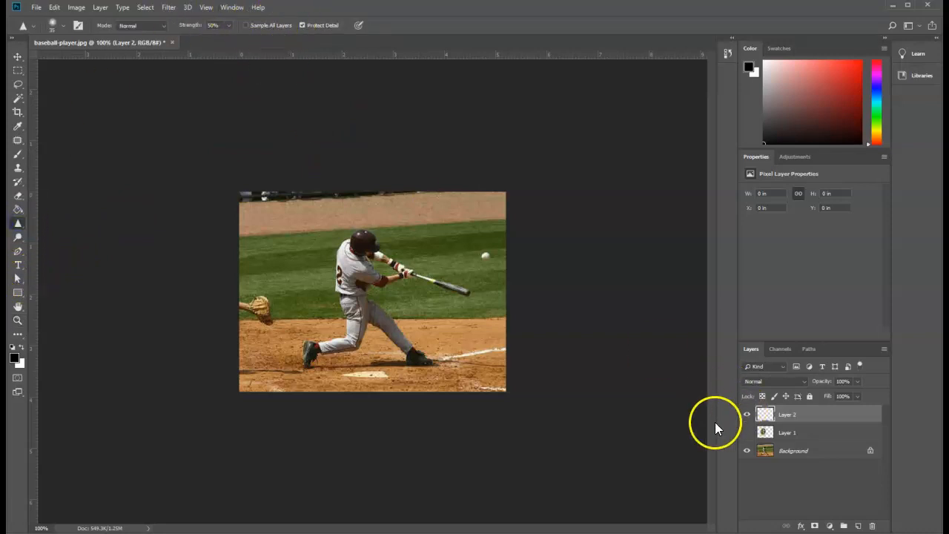
pyautogui.click(746, 415)
pyautogui.click(343, 265)
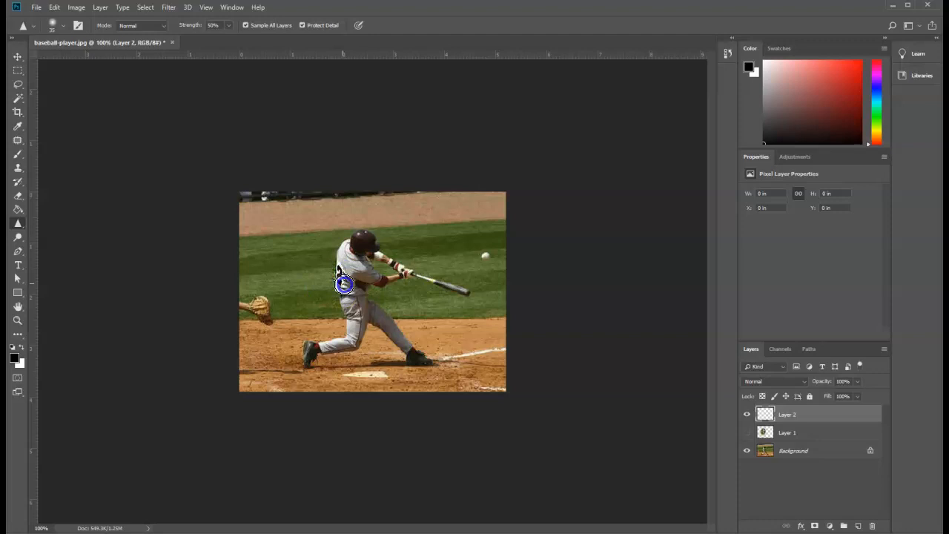
pyautogui.click(18, 320)
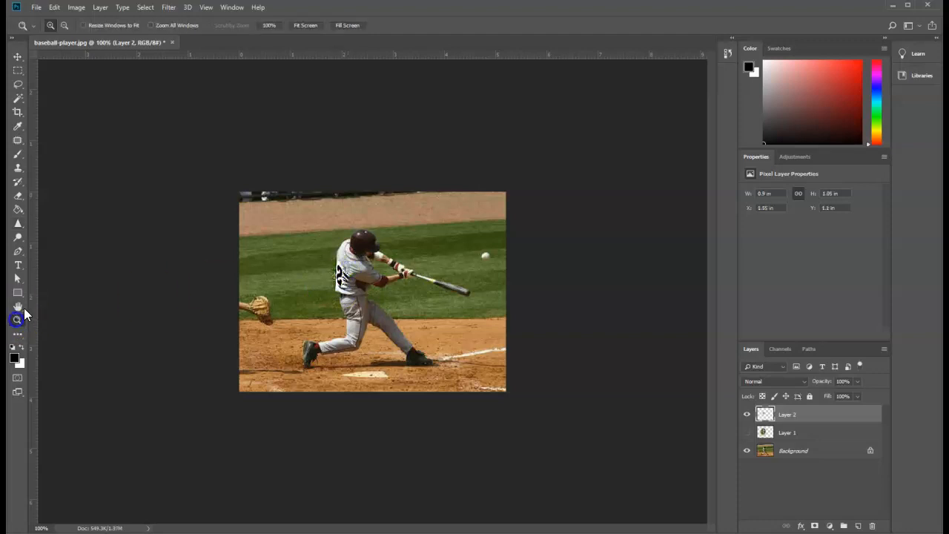
pyautogui.click(369, 278)
pyautogui.click(487, 323)
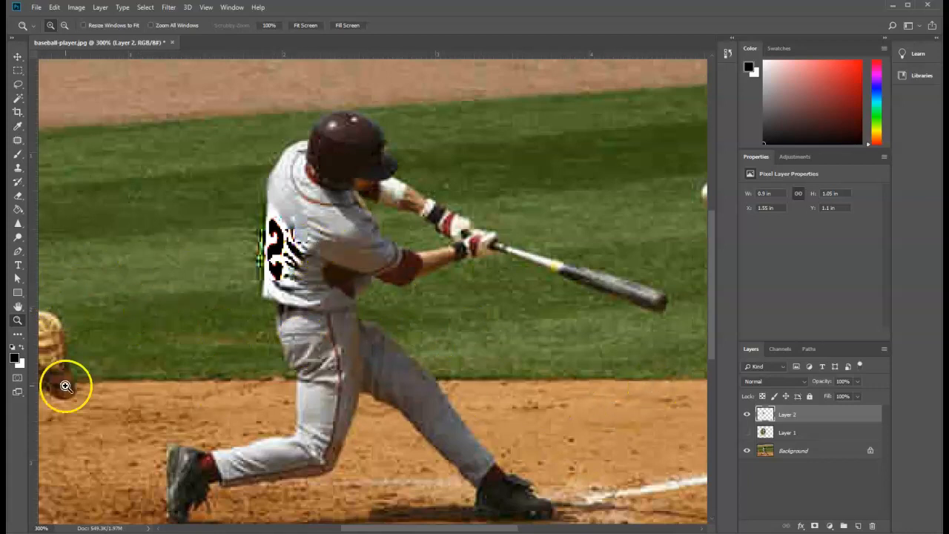
# Step: Hide the sharpened layer and set up the Smudge tool with Sample All Layers on a new empty layer
pyautogui.click(747, 413)
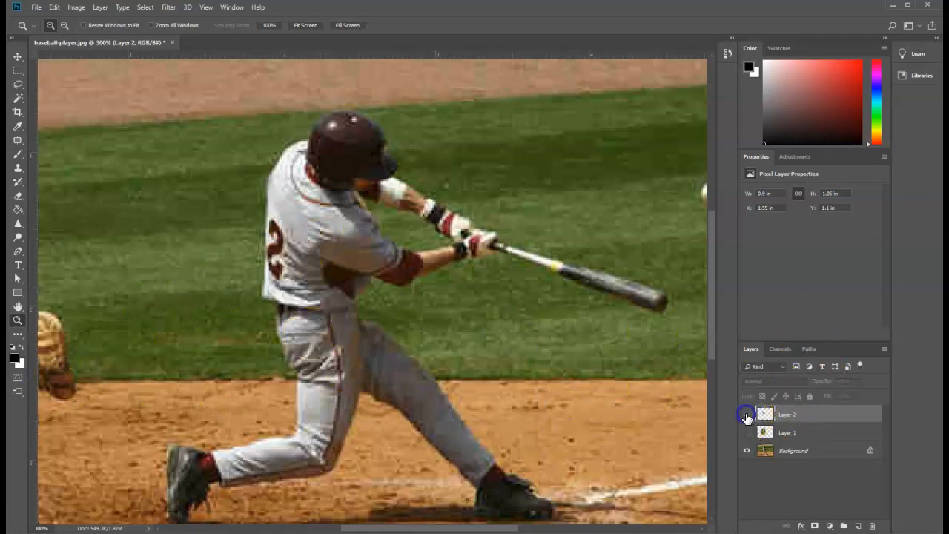
pyautogui.click(860, 526)
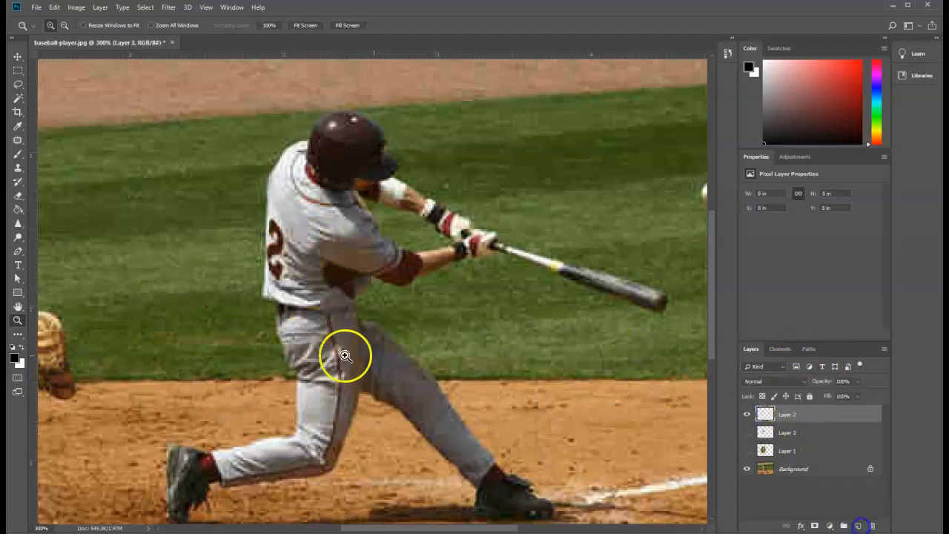
pyautogui.click(18, 224)
pyautogui.click(50, 240)
pyautogui.click(252, 26)
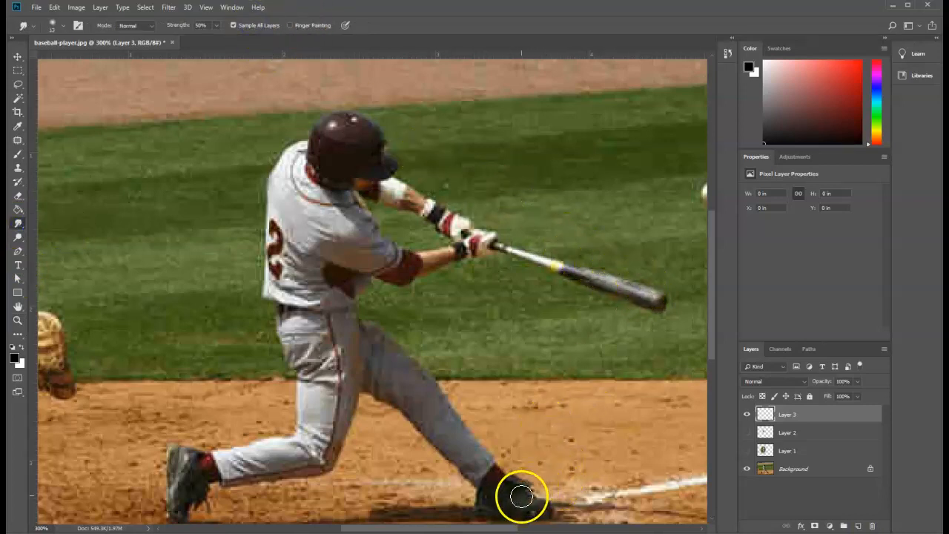
# Step: Smudge the batter's front shoe toward the white line on Layer 3 and toggle the layer's visibility to compare
pyautogui.moveTo(560, 500)
pyautogui.mouseDown()
pyautogui.moveTo(589, 487)
pyautogui.moveTo(522, 507)
pyautogui.moveTo(554, 507)
pyautogui.moveTo(609, 480)
pyautogui.moveTo(539, 500)
pyautogui.moveTo(645, 466)
pyautogui.moveTo(553, 507)
pyautogui.moveTo(531, 504)
pyautogui.moveTo(625, 483)
pyautogui.mouseUp()
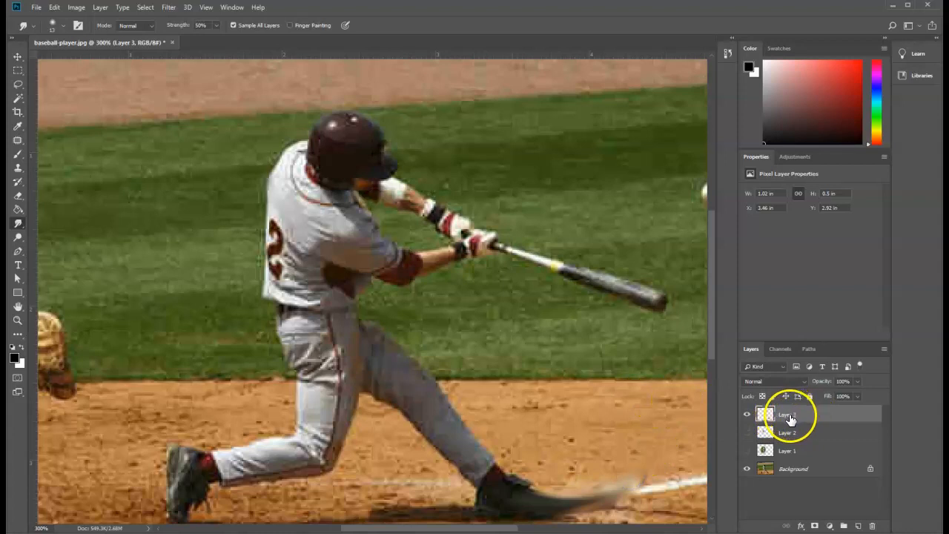
pyautogui.click(746, 415)
pyautogui.click(747, 416)
# Step: Delete Layer 1, Layer 2 and Layer 3, keeping only the Background layer
pyautogui.keyDown('ctrl'); pyautogui.click(790, 434); pyautogui.keyUp('ctrl')
pyautogui.keyDown('ctrl'); pyautogui.click(804, 447); pyautogui.keyUp('ctrl')
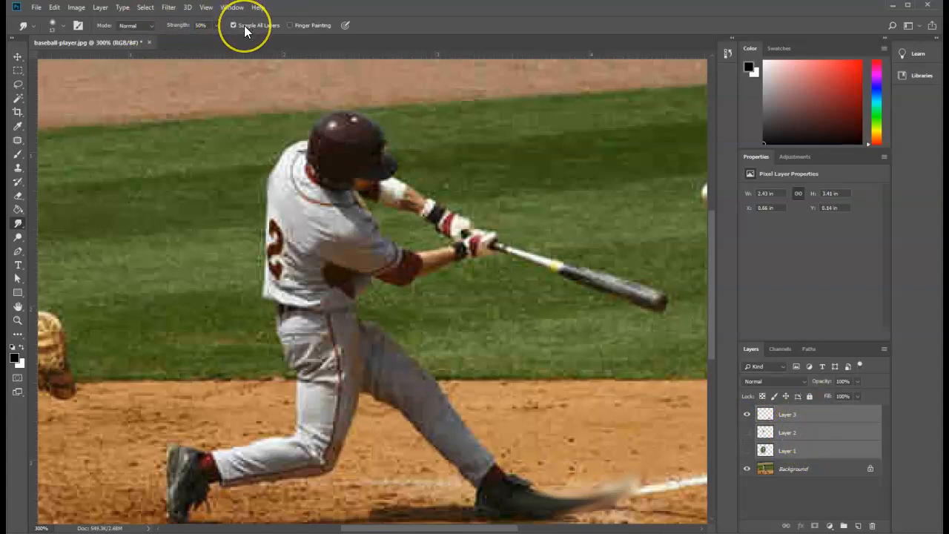
pyautogui.moveTo(824, 433); pyautogui.dragTo(872, 525)
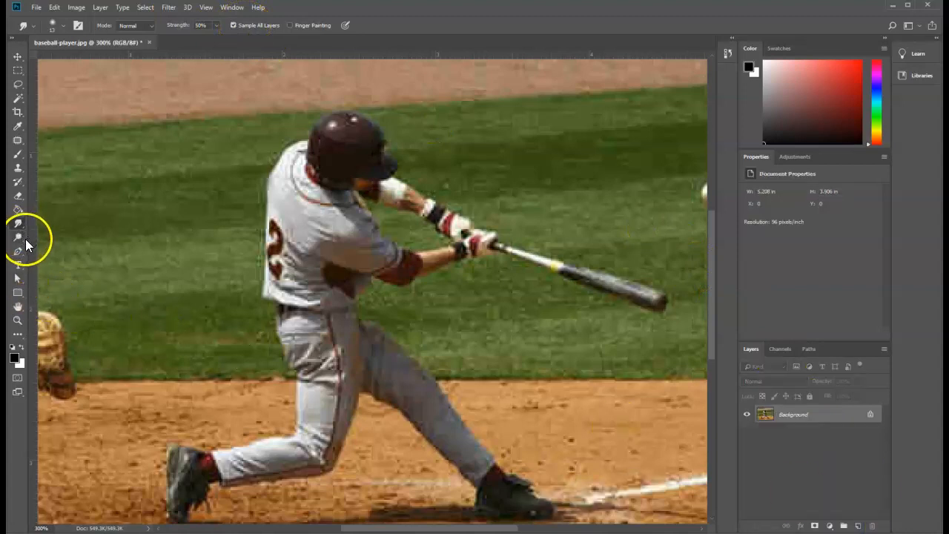
# Step: Lighten the batter's front leg using an 80 px Dodge tool brush with the Midtones range and 50% exposure
pyautogui.click(18, 237)
pyautogui.rightClick(18, 237)
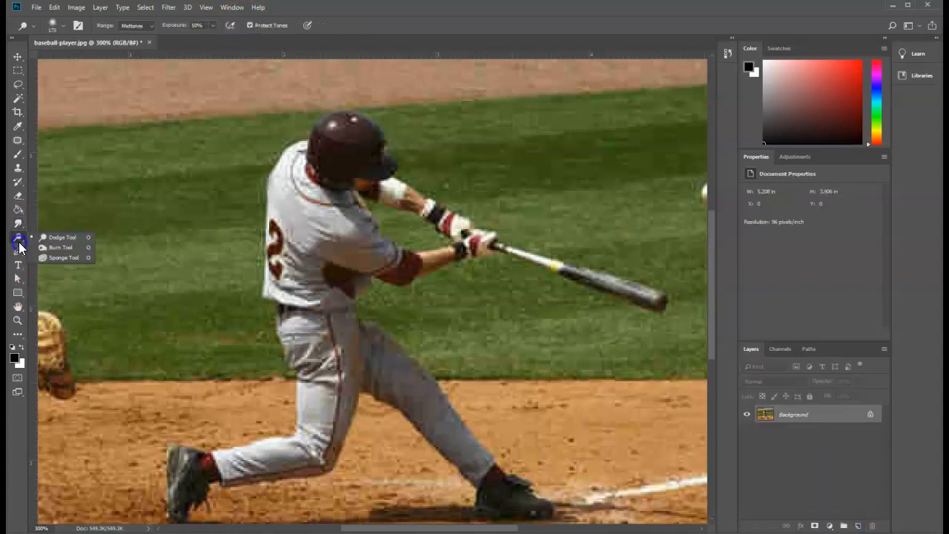
pyautogui.click(66, 238)
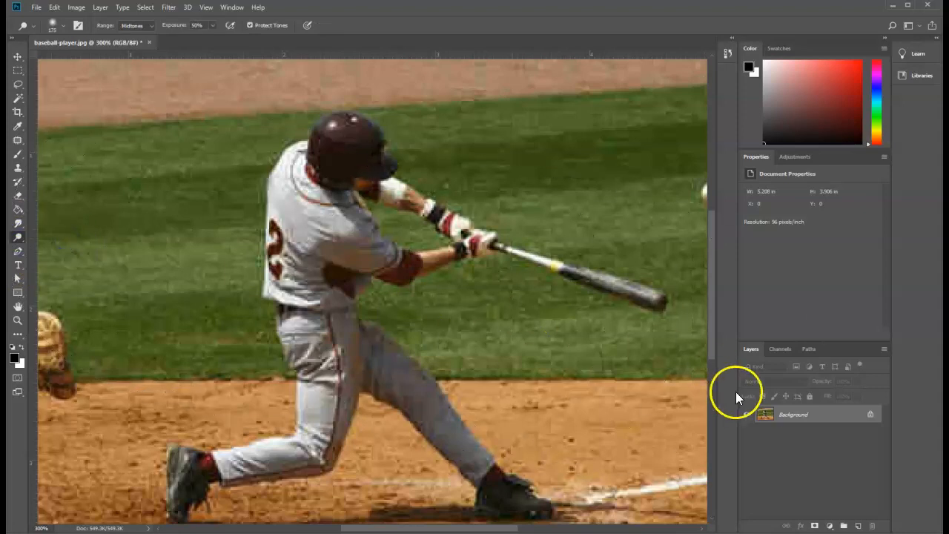
pyautogui.press('[')
pyautogui.press('[')
pyautogui.press('[')
pyautogui.press('[')
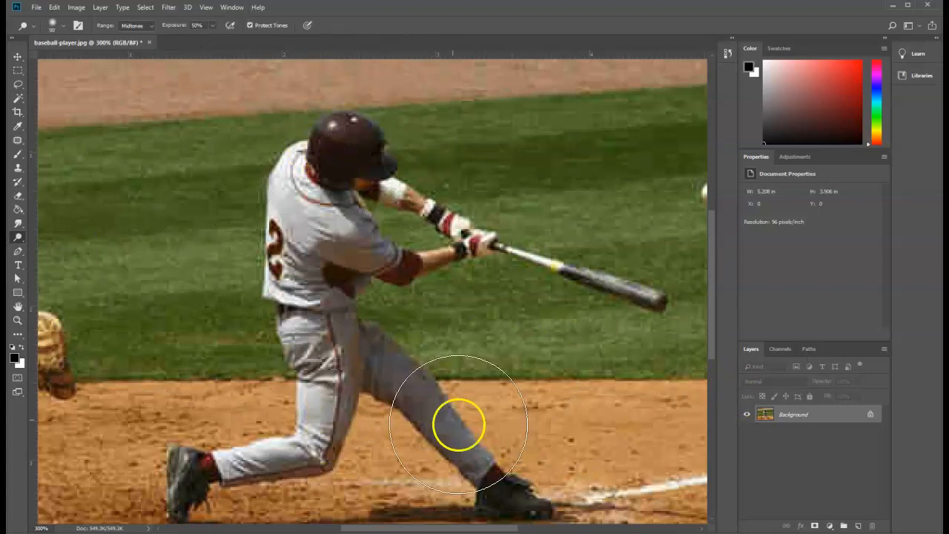
pyautogui.moveTo(439, 432)
pyautogui.mouseDown()
pyautogui.moveTo(394, 375)
pyautogui.moveTo(466, 450)
pyautogui.moveTo(413, 382)
pyautogui.moveTo(377, 360)
pyautogui.moveTo(403, 364)
pyautogui.moveTo(512, 467)
pyautogui.mouseUp()
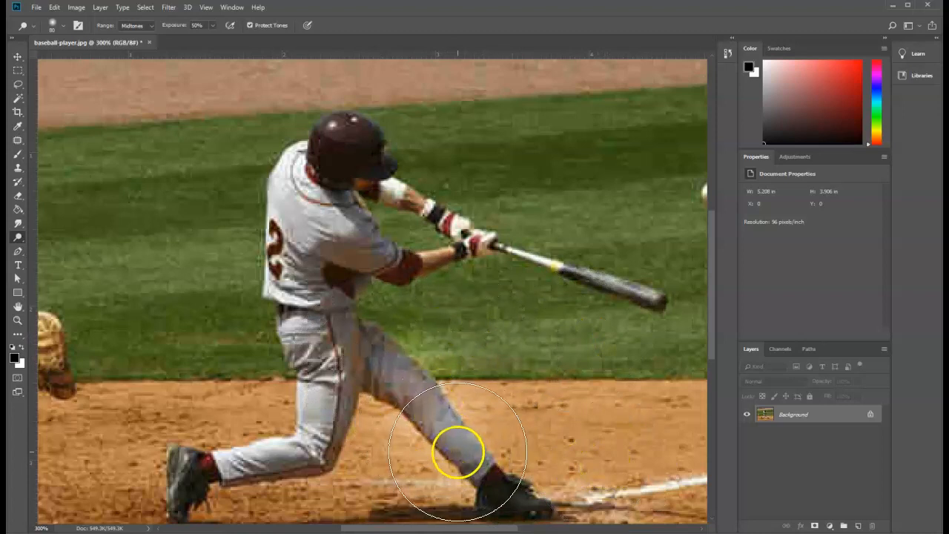
# Step: Reduce the Dodge brush to 40 px and lighten the batter's front leg, jersey and rear leg
pyautogui.press('[')
pyautogui.press('[')
pyautogui.press('[')
pyautogui.press('[')
pyautogui.press('[')
pyautogui.moveTo(480, 466); pyautogui.dragTo(361, 349)
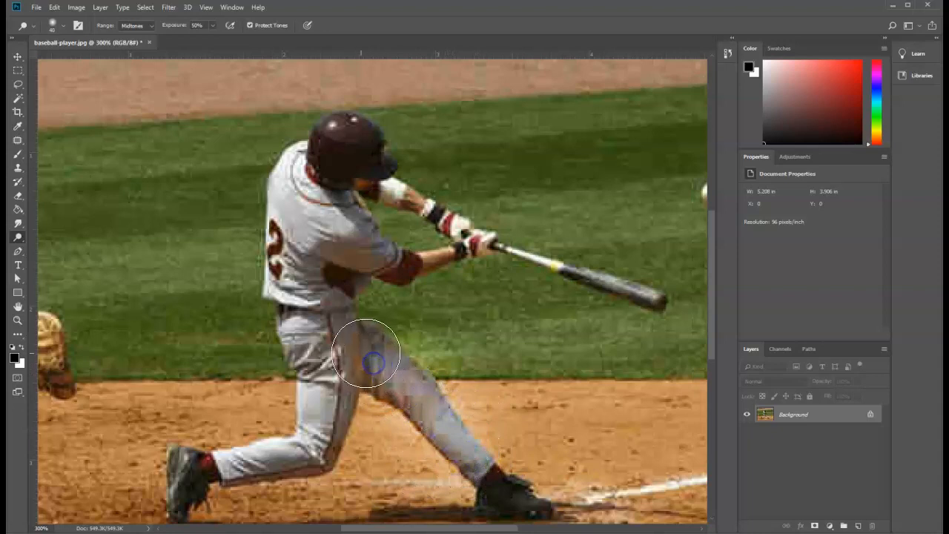
pyautogui.moveTo(349, 253)
pyautogui.mouseDown()
pyautogui.moveTo(305, 220)
pyautogui.moveTo(307, 243)
pyautogui.mouseUp()
pyautogui.moveTo(319, 337)
pyautogui.mouseDown()
pyautogui.moveTo(325, 379)
pyautogui.moveTo(311, 438)
pyautogui.moveTo(233, 460)
pyautogui.mouseUp()
pyautogui.moveTo(377, 360); pyautogui.dragTo(393, 366)
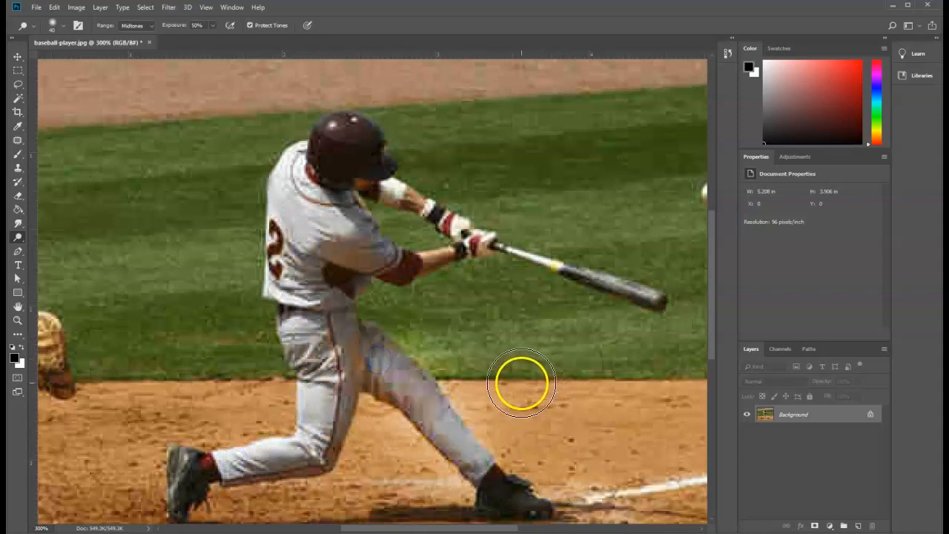
# Step: Darken the batter from the jersey down to the rear shoe with the Burn tool at Midtones and 50% exposure
pyautogui.moveTo(16, 237); pyautogui.dragTo(63, 246)
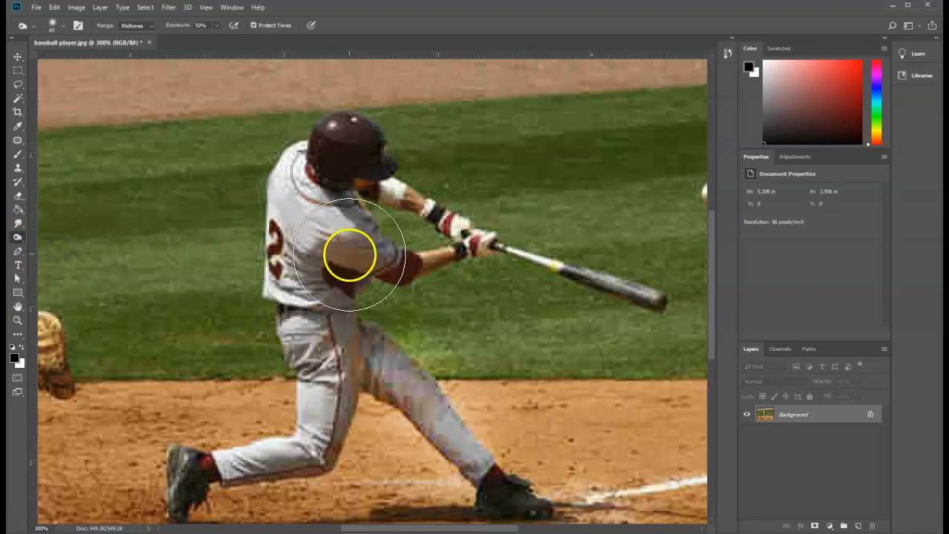
pyautogui.moveTo(349, 255)
pyautogui.mouseDown()
pyautogui.moveTo(340, 225)
pyautogui.moveTo(333, 247)
pyautogui.moveTo(342, 241)
pyautogui.moveTo(442, 455)
pyautogui.moveTo(208, 467)
pyautogui.mouseUp()
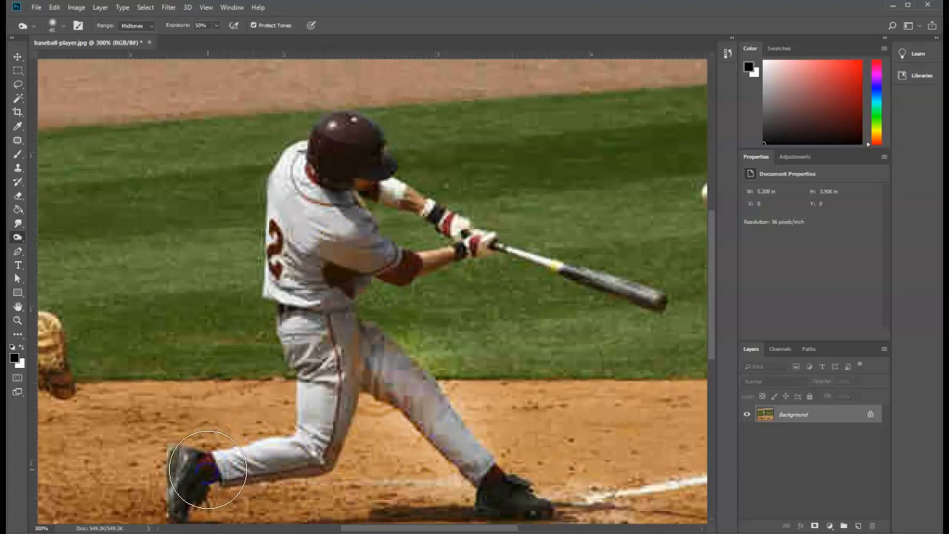
pyautogui.press('[')
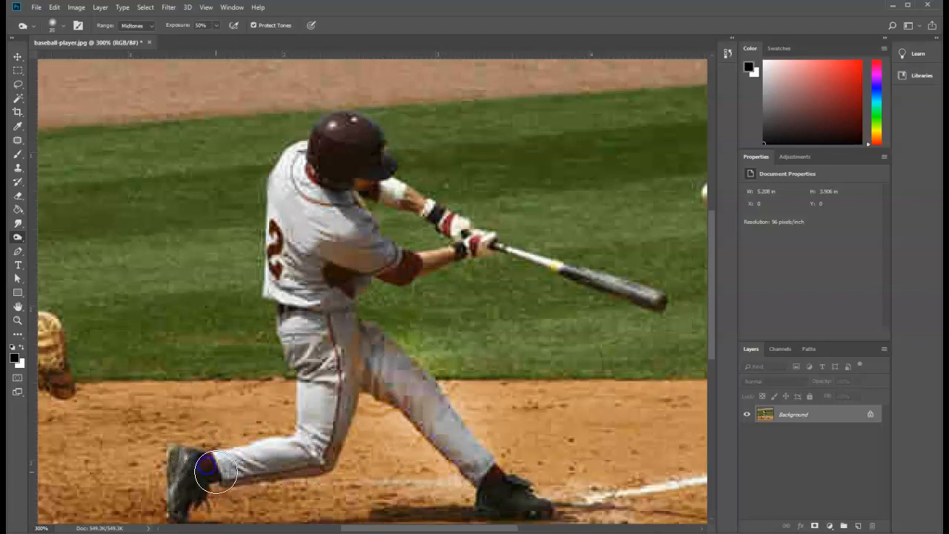
# Step: Lightly desaturate the batter's gloves with the Sponge tool at 50% flow and reduce its brush to 15 px
pyautogui.click(18, 239)
pyautogui.click(57, 238)
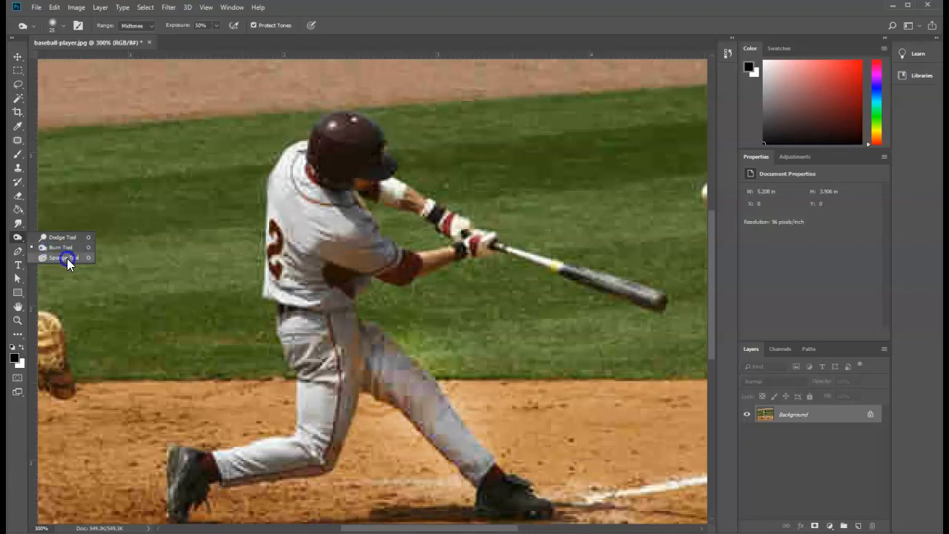
pyautogui.click(67, 258)
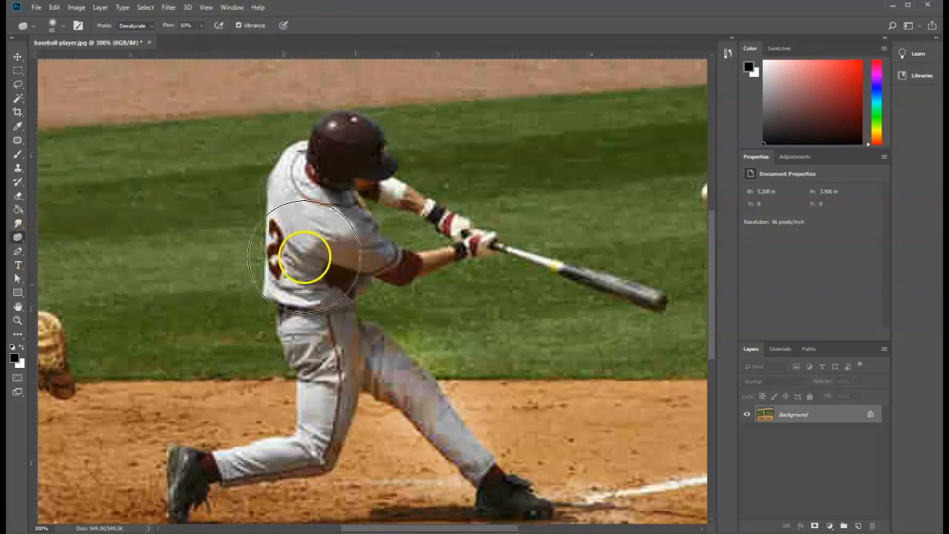
pyautogui.moveTo(405, 359)
pyautogui.mouseDown()
pyautogui.moveTo(393, 302)
pyautogui.moveTo(421, 280)
pyautogui.moveTo(418, 229)
pyautogui.moveTo(401, 205)
pyautogui.mouseUp()
pyautogui.press('[')
pyautogui.press('[')
pyautogui.press('[')
pyautogui.press('[')
pyautogui.press('[')
pyautogui.press('[')
pyautogui.press('[')
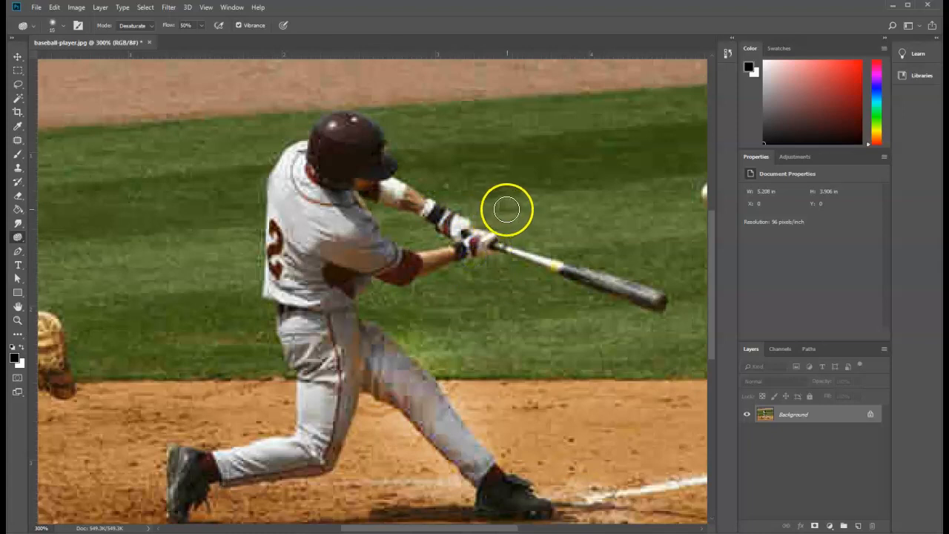
# Step: Enlarge the Sponge brush to 60 px and desaturate the batter's gloves, forearms, jersey and the grass around the bat
pyautogui.press(']')
pyautogui.press(']')
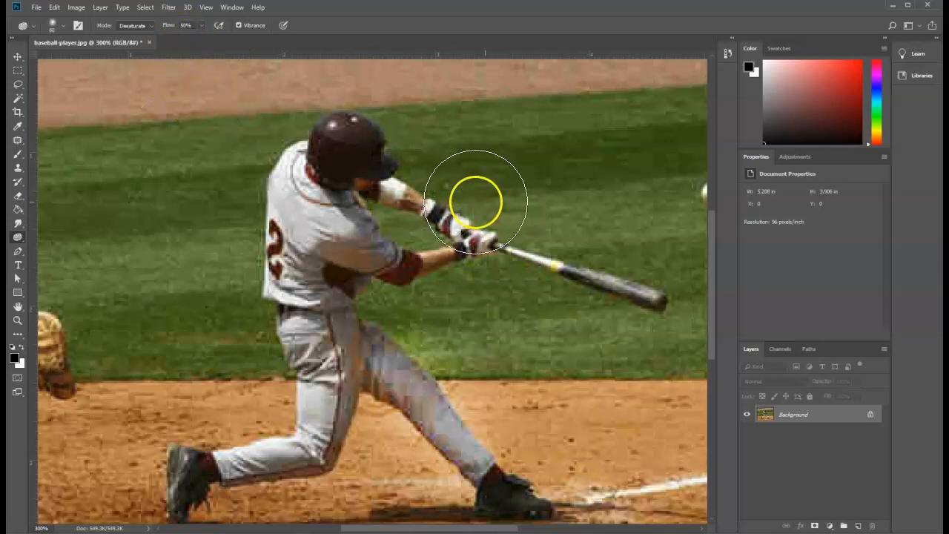
pyautogui.moveTo(461, 220)
pyautogui.mouseDown()
pyautogui.moveTo(488, 241)
pyautogui.moveTo(455, 232)
pyautogui.moveTo(417, 204)
pyautogui.moveTo(492, 268)
pyautogui.mouseUp()
pyautogui.moveTo(450, 212)
pyautogui.mouseDown()
pyautogui.moveTo(430, 239)
pyautogui.moveTo(443, 183)
pyautogui.moveTo(416, 157)
pyautogui.moveTo(415, 191)
pyautogui.moveTo(387, 214)
pyautogui.moveTo(434, 210)
pyautogui.moveTo(588, 234)
pyautogui.moveTo(614, 223)
pyautogui.mouseUp()
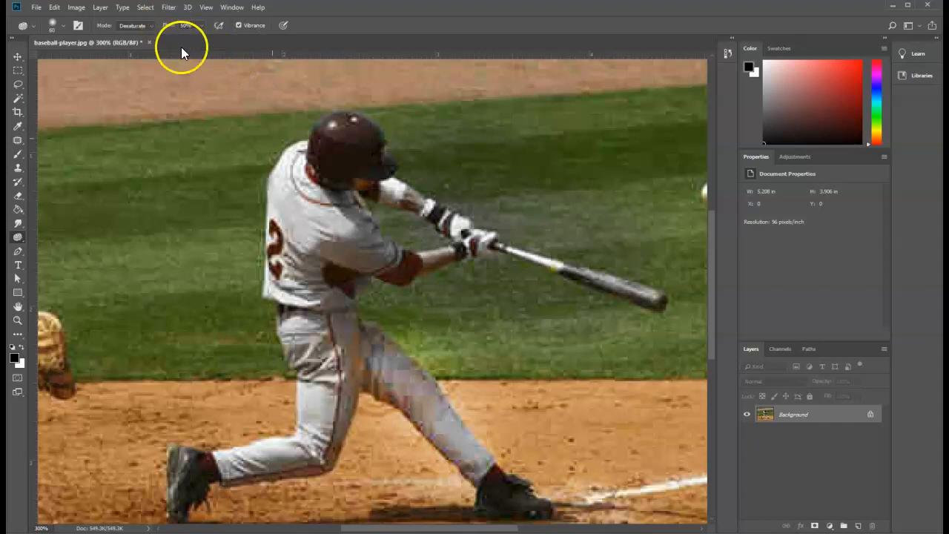
pyautogui.moveTo(361, 273)
pyautogui.mouseDown()
pyautogui.moveTo(287, 272)
pyautogui.moveTo(291, 246)
pyautogui.moveTo(277, 295)
pyautogui.moveTo(267, 275)
pyautogui.moveTo(306, 213)
pyautogui.moveTo(304, 175)
pyautogui.moveTo(316, 170)
pyautogui.moveTo(280, 277)
pyautogui.moveTo(307, 239)
pyautogui.moveTo(315, 274)
pyautogui.moveTo(323, 238)
pyautogui.moveTo(338, 265)
pyautogui.moveTo(341, 249)
pyautogui.moveTo(344, 316)
pyautogui.moveTo(386, 365)
pyautogui.moveTo(358, 386)
pyautogui.mouseUp()
pyautogui.click(19, 238)
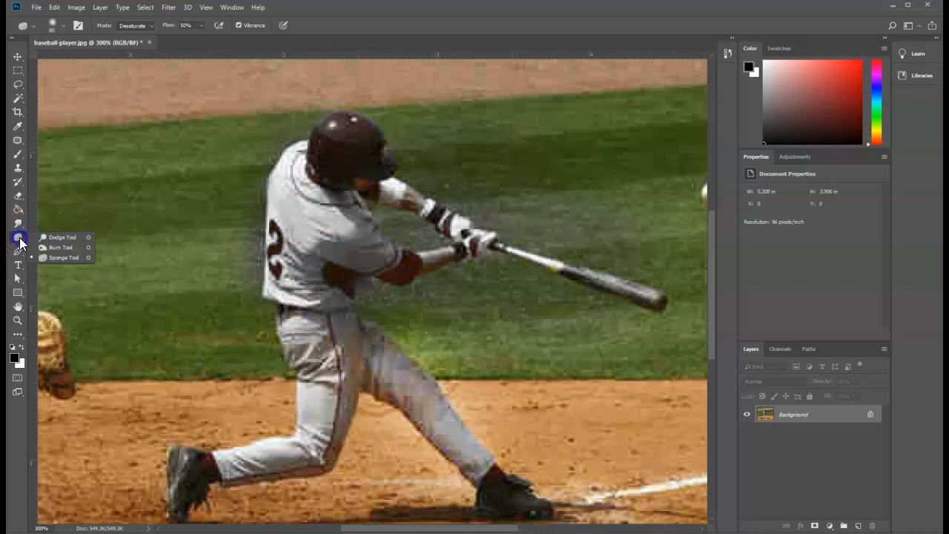
pyautogui.click(795, 482)
pyautogui.hotkey('ctrl', '-')
pyautogui.hotkey('ctrl', '-')
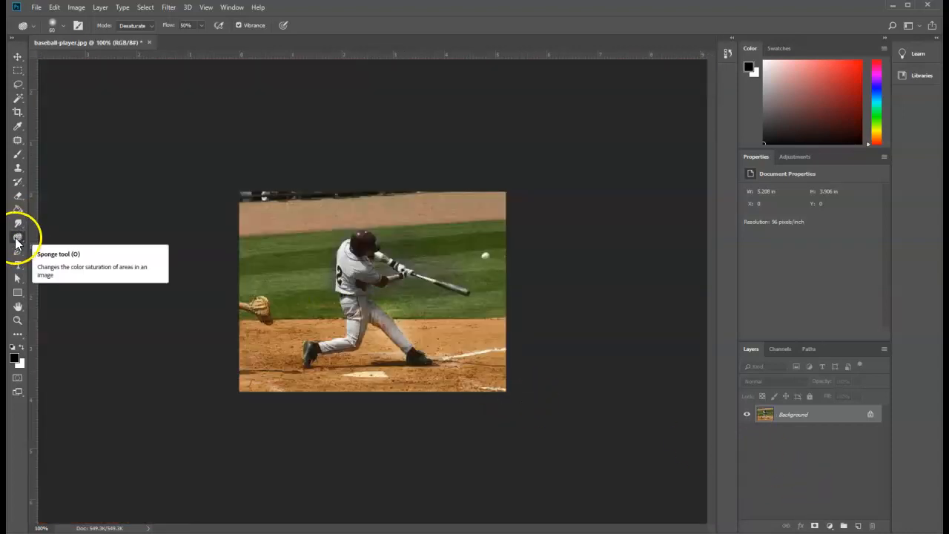
pyautogui.click(20, 172)
pyautogui.click(21, 175)
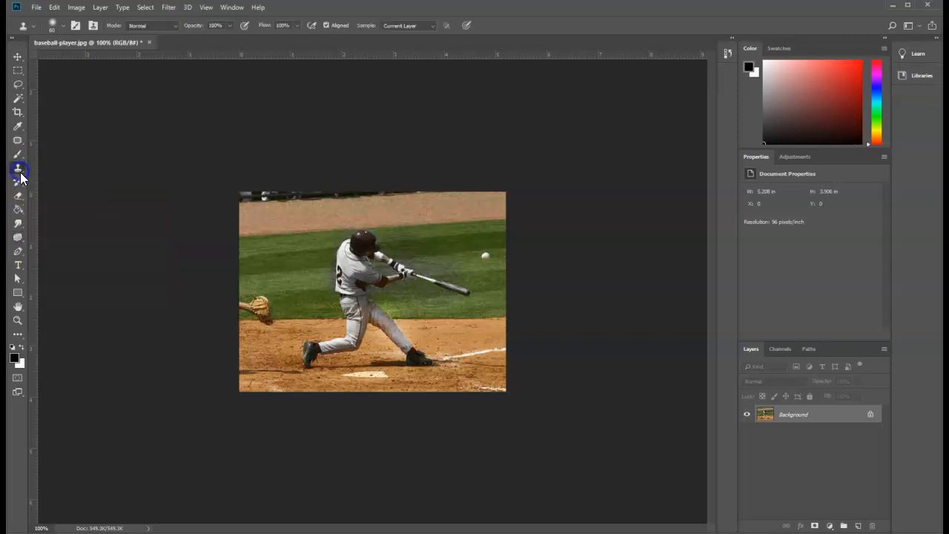
pyautogui.click(19, 172)
pyautogui.moveTo(20, 141); pyautogui.dragTo(48, 141)
pyautogui.click(20, 142)
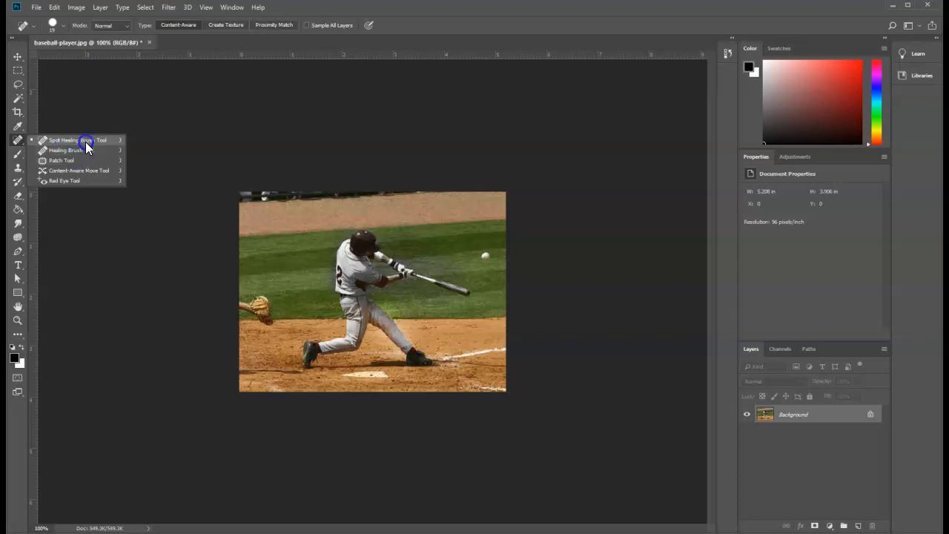
# Step: Outline the baseball with the Patch tool, try to replace it with nearby grass, and undo the patch
pyautogui.click(67, 162)
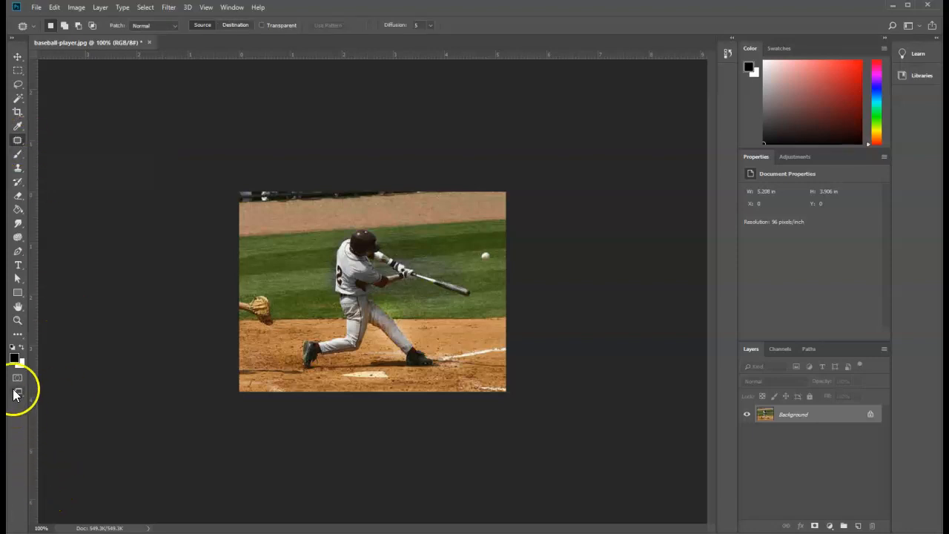
pyautogui.click(18, 320)
pyautogui.click(406, 279)
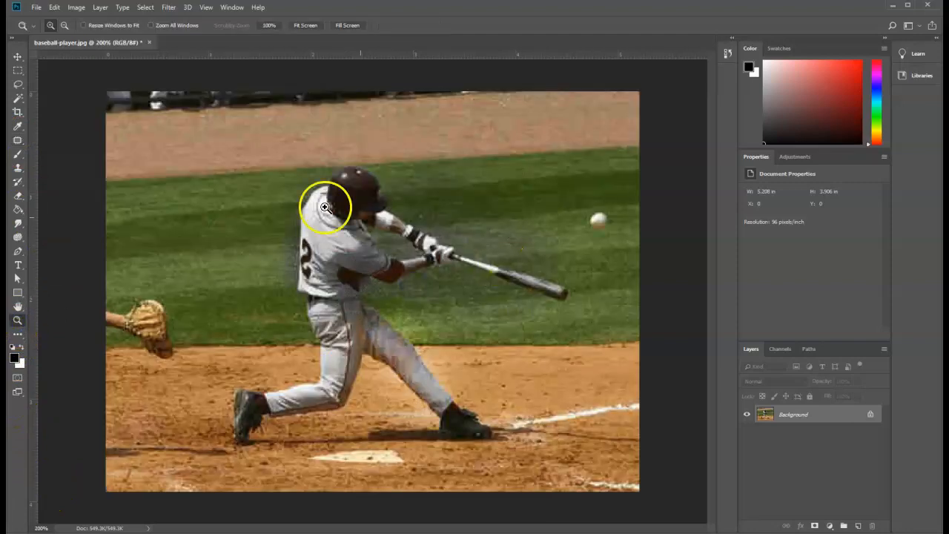
pyautogui.click(18, 140)
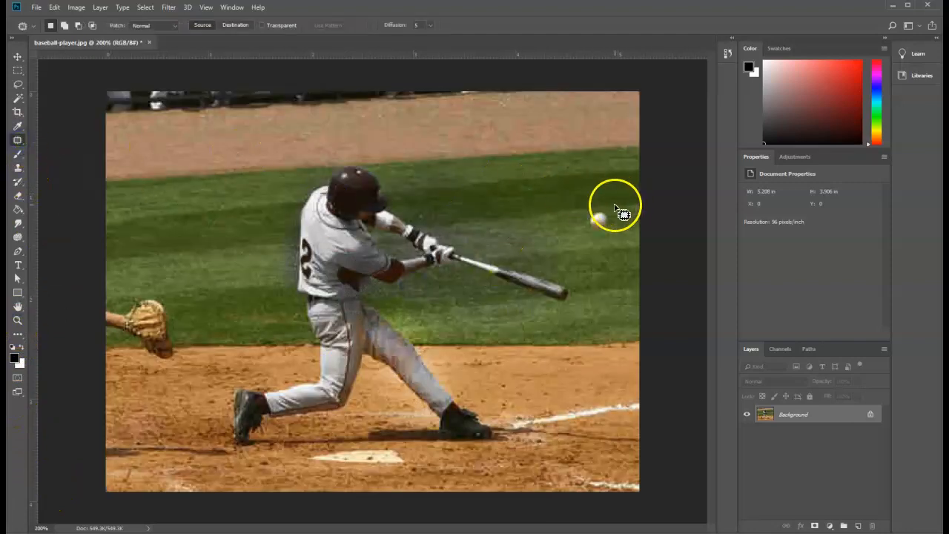
pyautogui.moveTo(604, 211)
pyautogui.mouseDown()
pyautogui.moveTo(587, 229)
pyautogui.moveTo(618, 216)
pyautogui.moveTo(605, 212)
pyautogui.mouseUp()
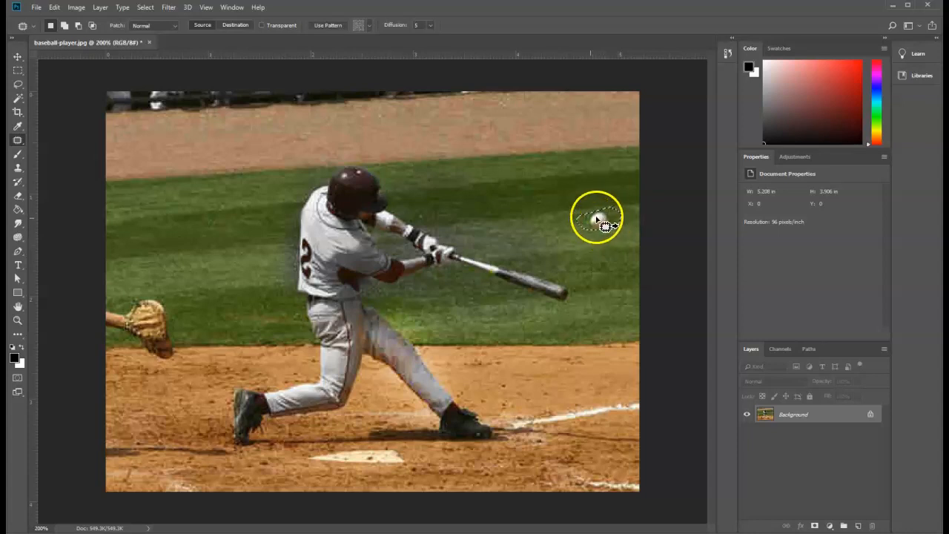
pyautogui.moveTo(602, 220); pyautogui.dragTo(603, 220)
pyautogui.moveTo(539, 231); pyautogui.dragTo(540, 230)
pyautogui.click(629, 239)
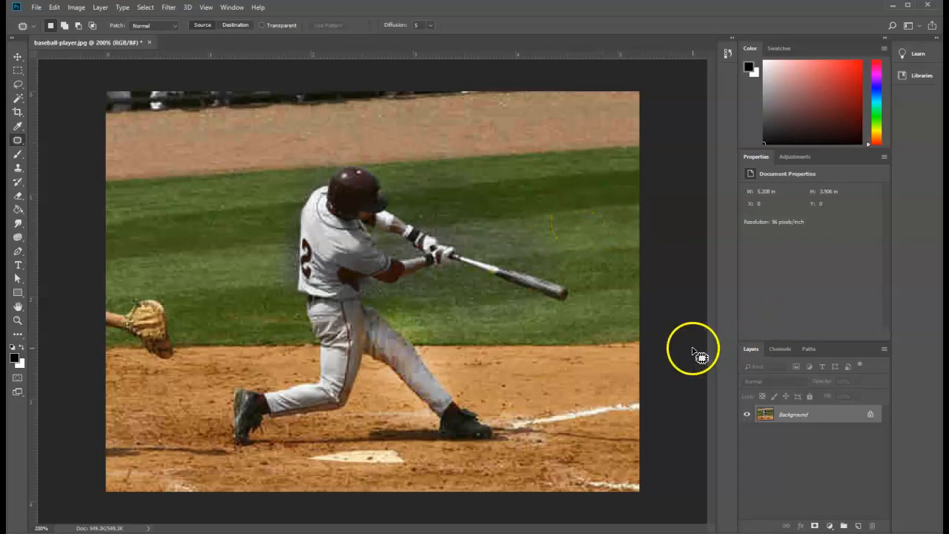
pyautogui.hotkey('ctrl', 'alt', 'z')
pyautogui.hotkey('ctrl', 'alt', 'z')
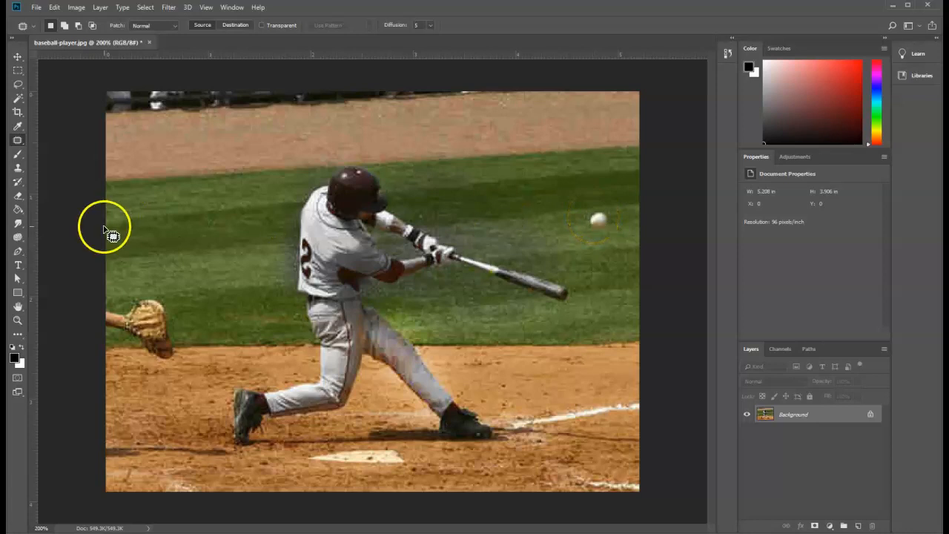
# Step: Remove the baseball onto a new layer with a 30 px Content-Aware Spot Healing Brush that samples all layers
pyautogui.rightClick(19, 141)
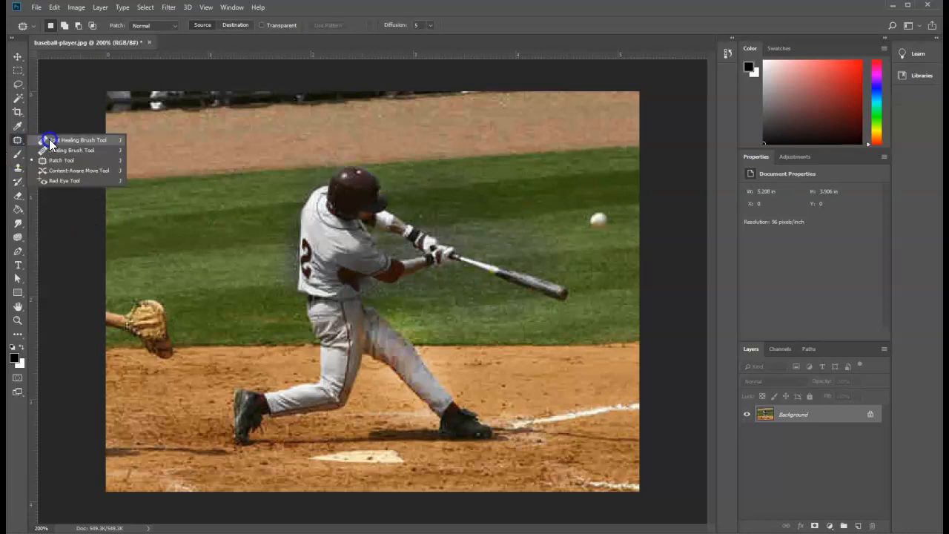
pyautogui.click(49, 139)
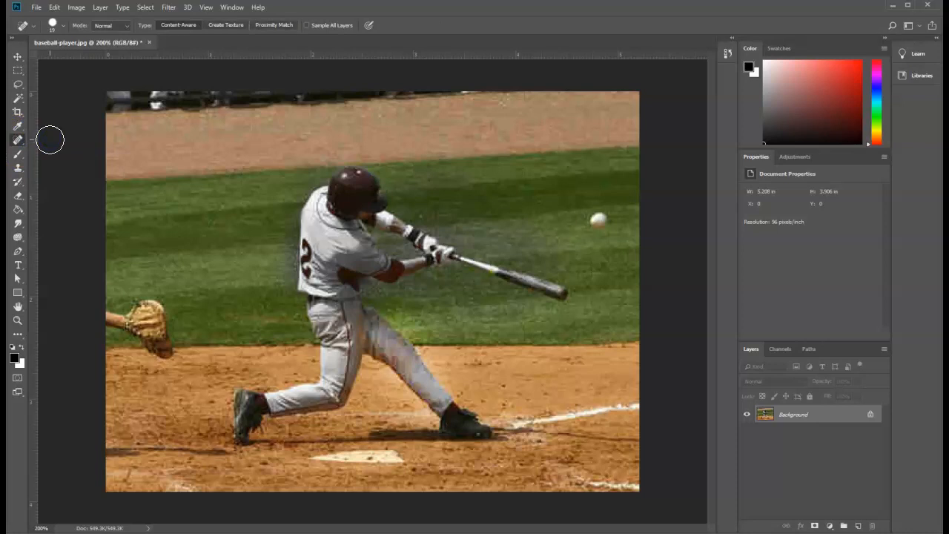
pyautogui.click(857, 525)
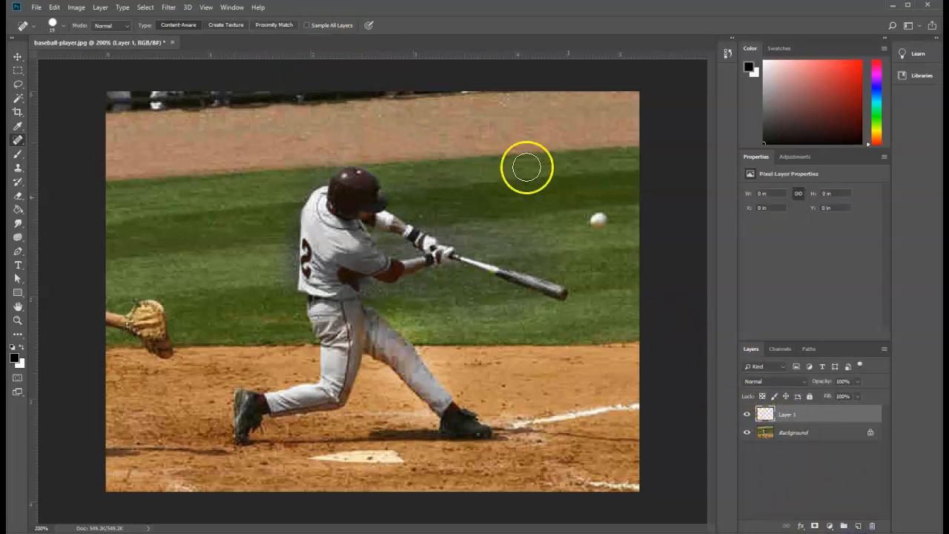
pyautogui.click(306, 26)
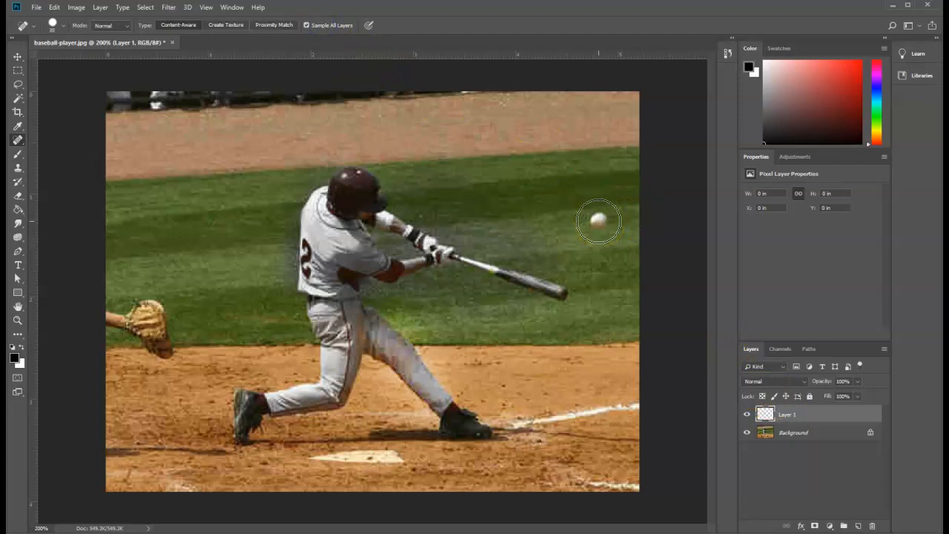
pyautogui.click(598, 220)
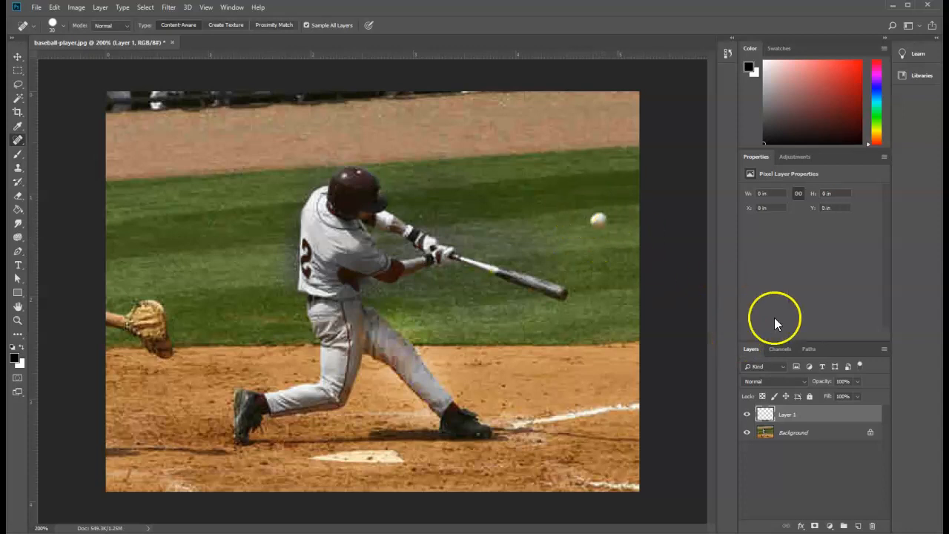
pyautogui.click(600, 219)
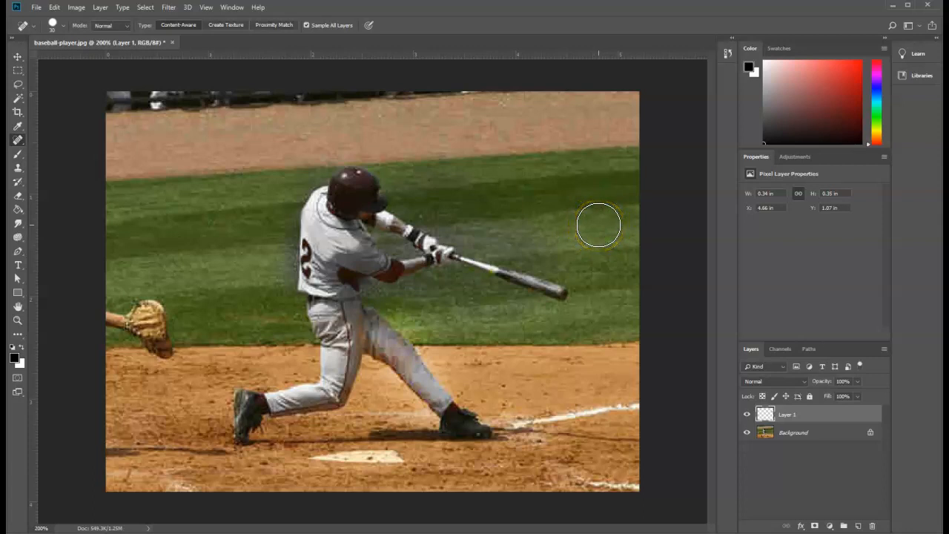
# Step: Set both the Clone Stamp and the Healing Brush to sample all layers
pyautogui.rightClick(17, 141)
pyautogui.click(61, 151)
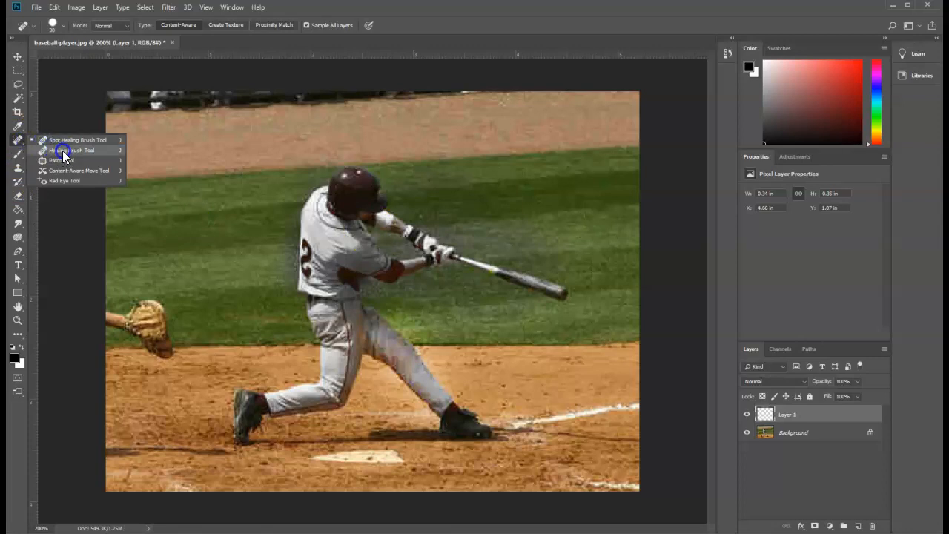
pyautogui.click(63, 150)
pyautogui.moveTo(25, 171); pyautogui.dragTo(70, 171)
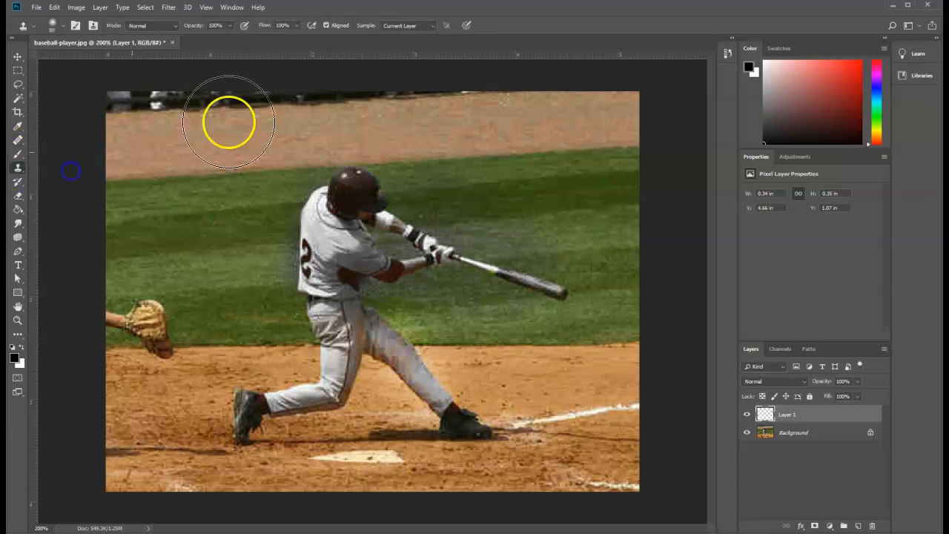
pyautogui.click(395, 27)
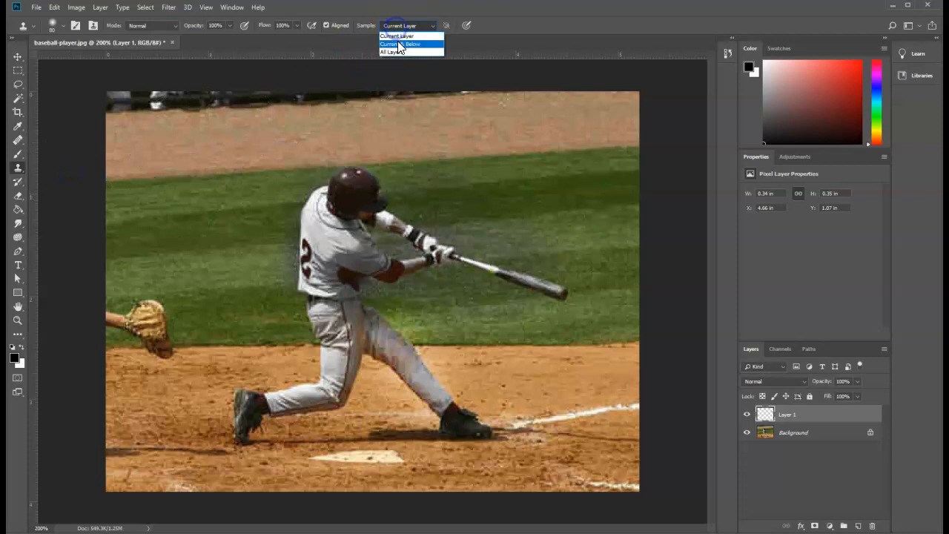
pyautogui.click(388, 52)
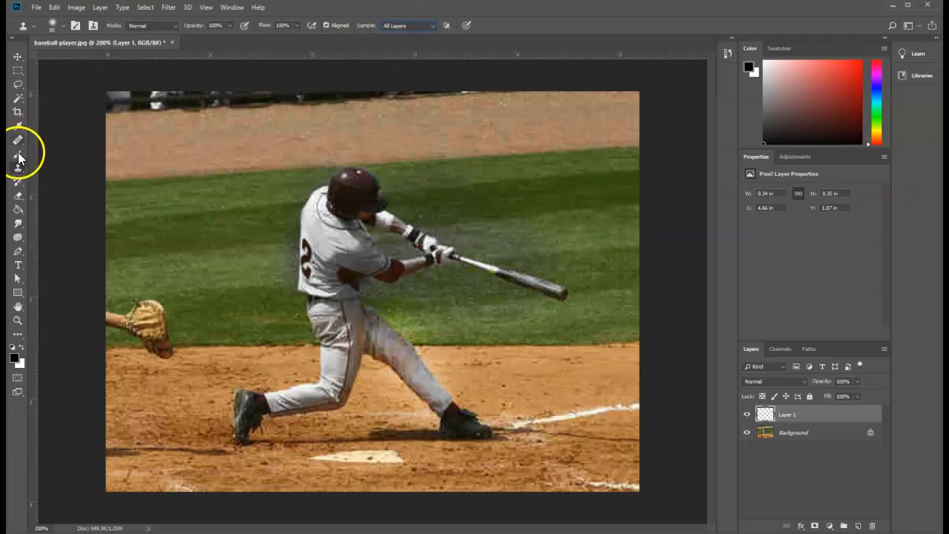
pyautogui.moveTo(18, 139); pyautogui.dragTo(51, 152)
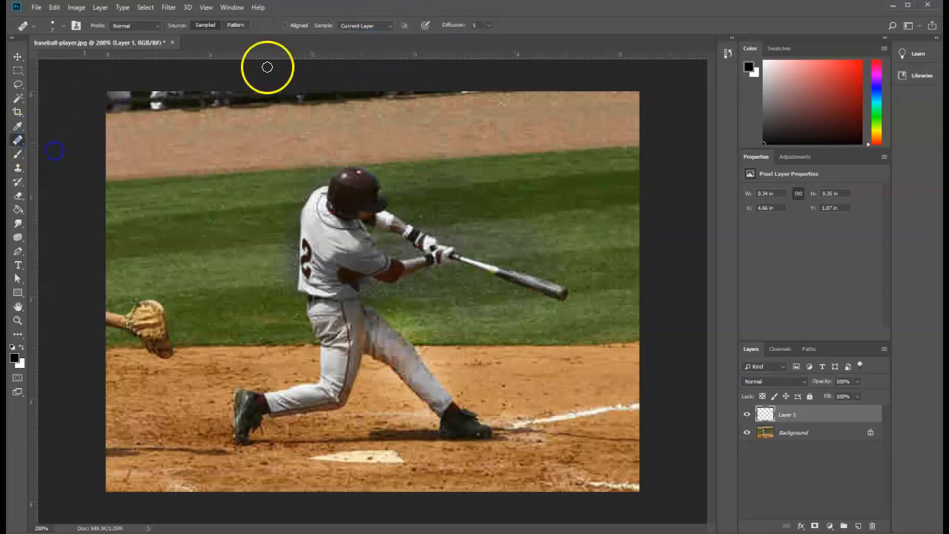
pyautogui.click(359, 50)
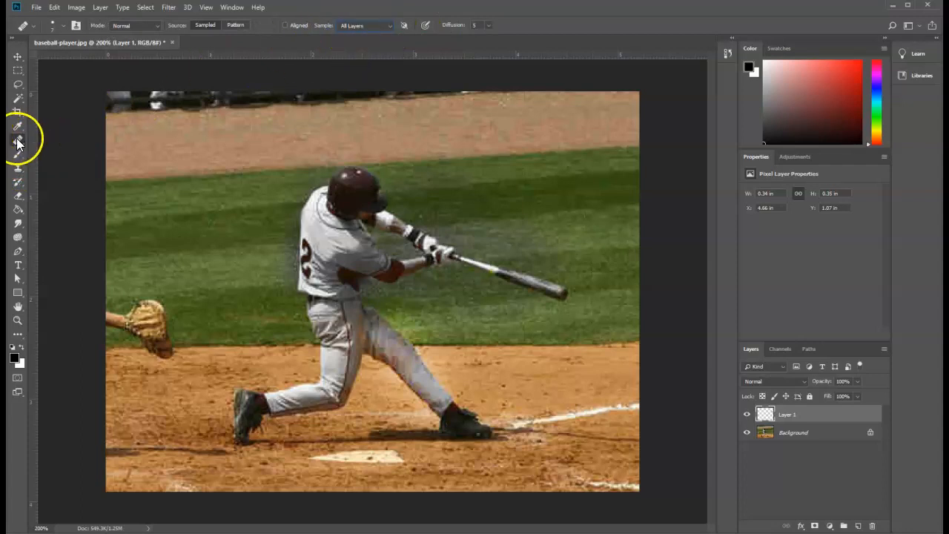
# Step: Add another empty layer and paint sampled grass over the outer edge of the catcher's glove with the Healing Brush
pyautogui.click(860, 526)
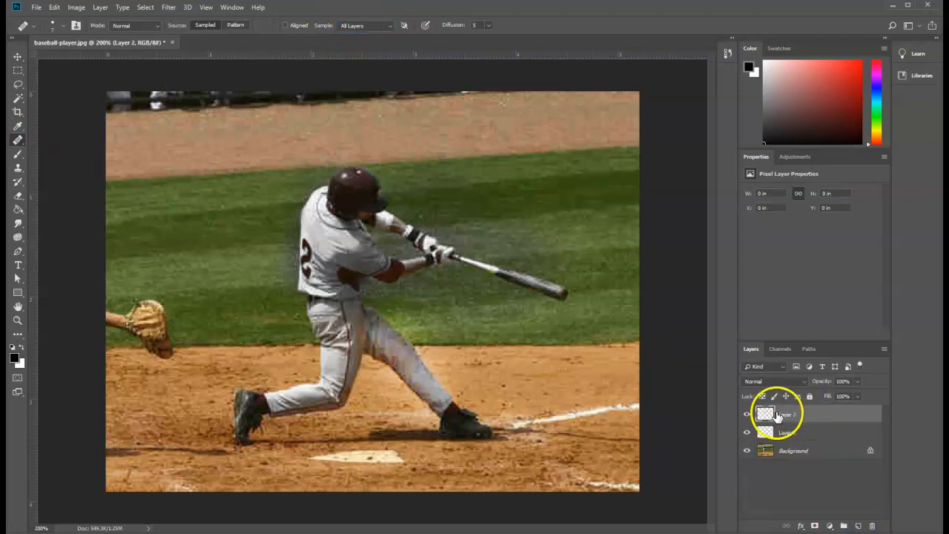
pyautogui.click(18, 140)
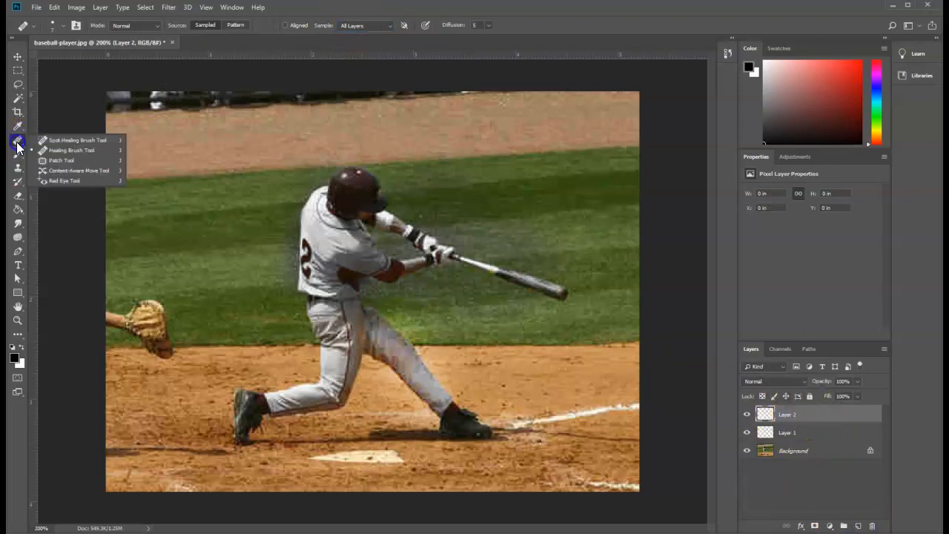
pyautogui.click(73, 152)
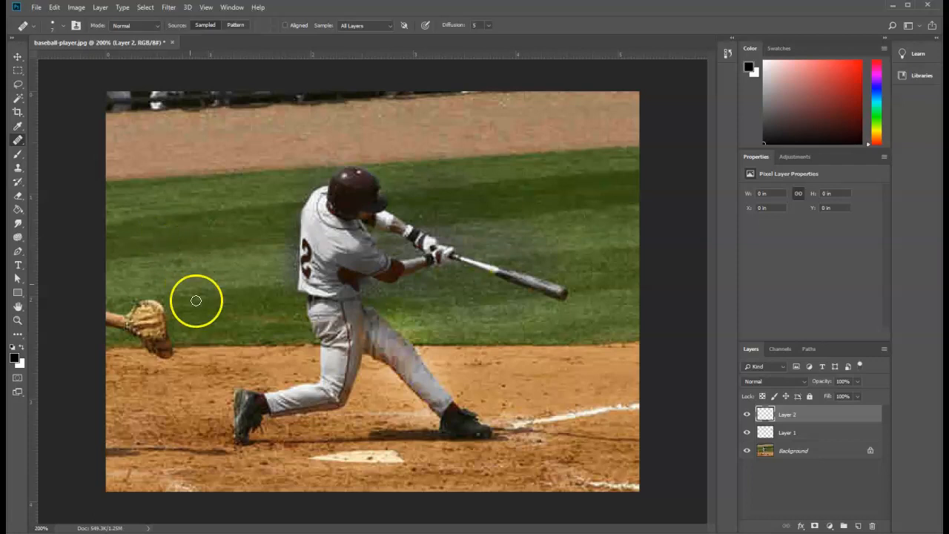
pyautogui.click(157, 307)
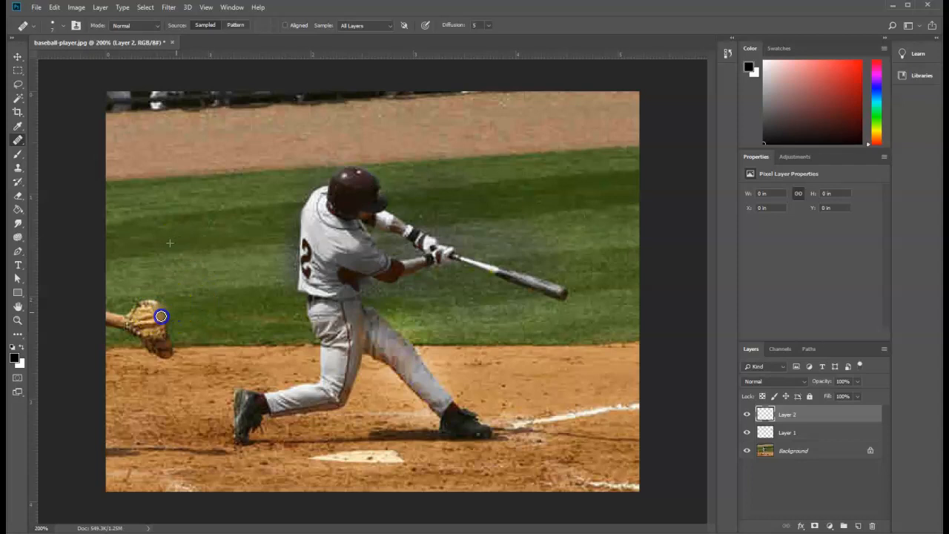
pyautogui.moveTo(178, 334); pyautogui.dragTo(169, 335)
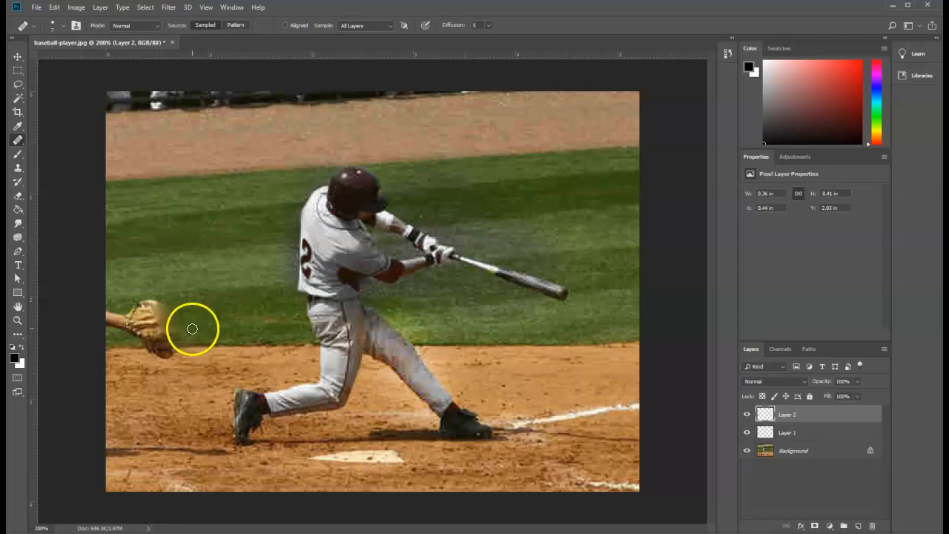
pyautogui.keyDown('alt'); pyautogui.click(144, 231); pyautogui.keyUp('alt')
pyautogui.moveTo(169, 304); pyautogui.dragTo(154, 306)
pyautogui.moveTo(172, 338); pyautogui.dragTo(166, 339)
pyautogui.keyDown('alt'); pyautogui.click(168, 233); pyautogui.keyUp('alt')
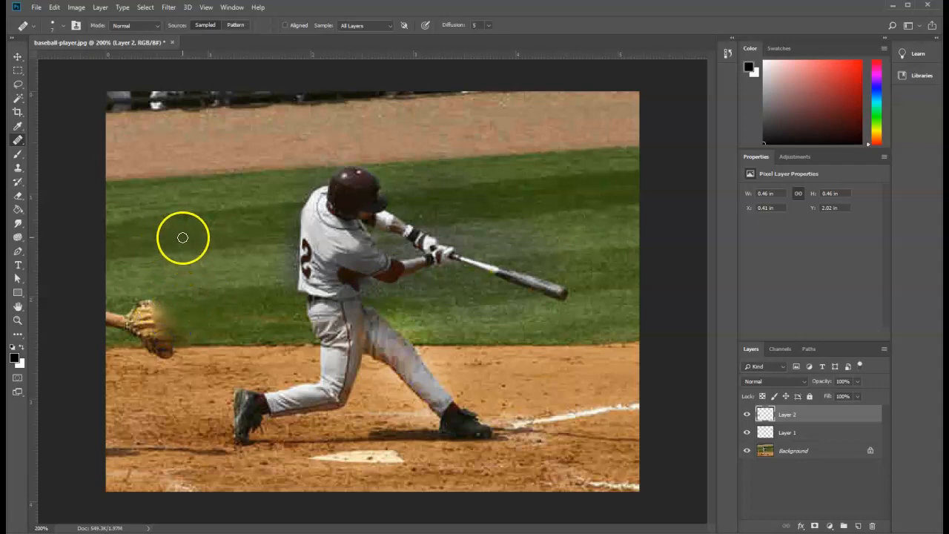
# Step: Try to cover the catcher's glove with cloned grass using the soft 80 px Clone Stamp brush, and undo the stroke
pyautogui.click(17, 172)
pyautogui.click(38, 169)
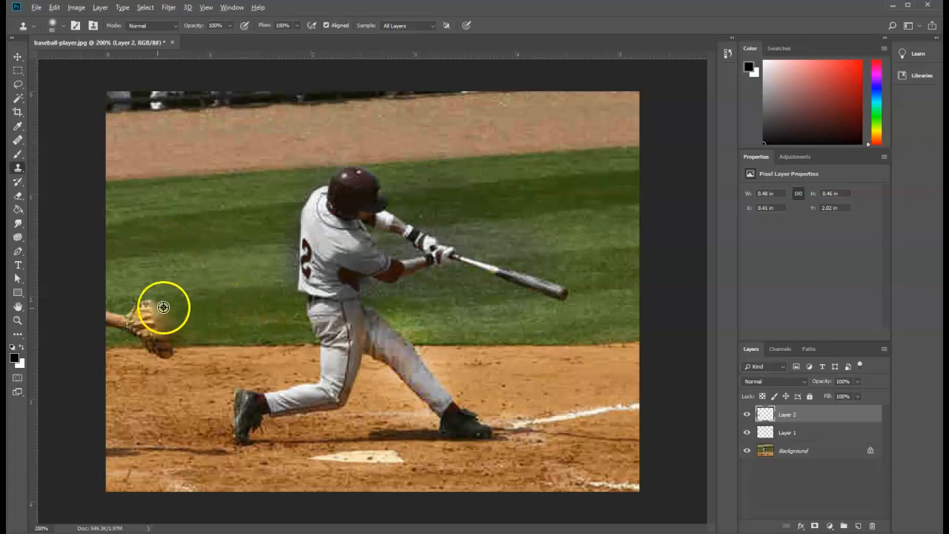
pyautogui.keyDown('alt'); pyautogui.click(236, 308); pyautogui.keyUp('alt')
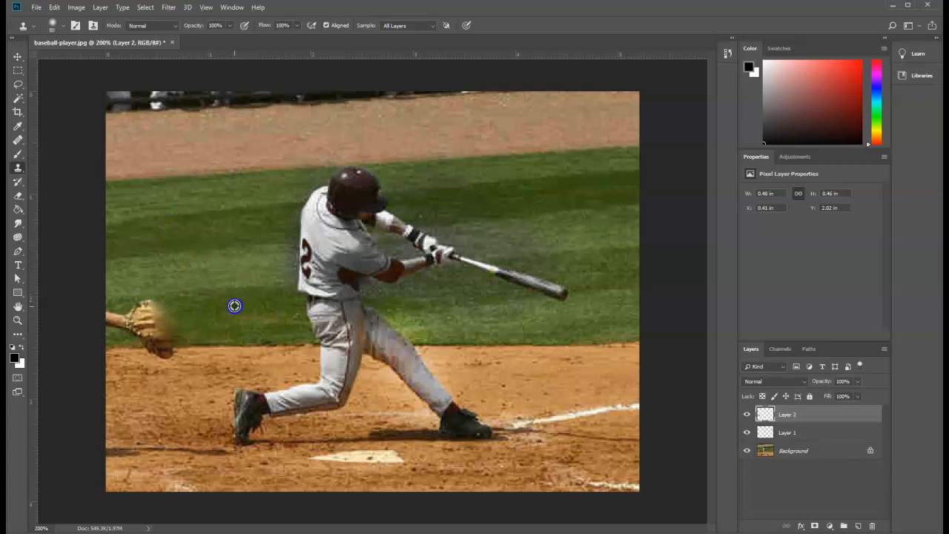
pyautogui.moveTo(234, 306)
pyautogui.mouseDown()
pyautogui.moveTo(194, 292)
pyautogui.moveTo(146, 311)
pyautogui.moveTo(190, 292)
pyautogui.moveTo(167, 300)
pyautogui.moveTo(143, 332)
pyautogui.moveTo(144, 315)
pyautogui.moveTo(206, 310)
pyautogui.moveTo(145, 318)
pyautogui.mouseUp()
pyautogui.hotkey('ctrl', 'z')
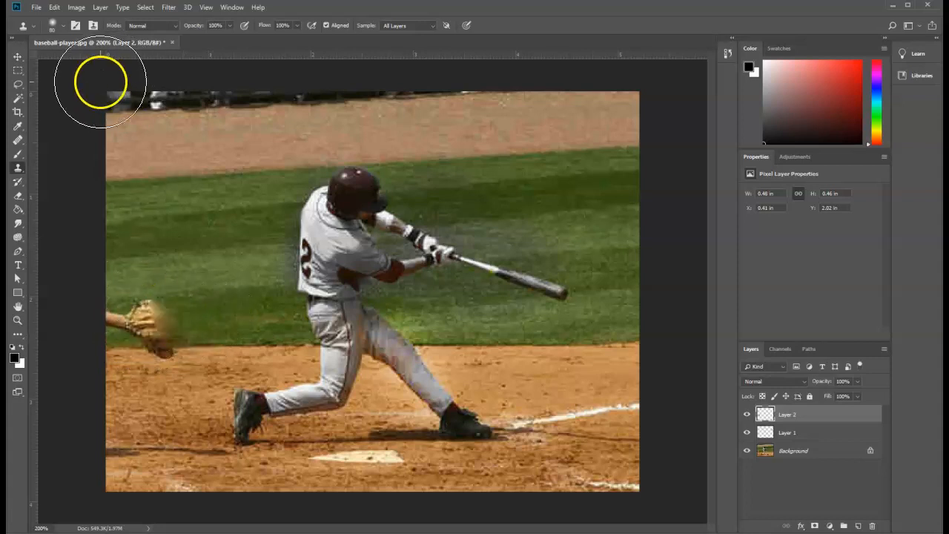
# Step: Raise the hardness of the Clone Stamp brush to give it a hard edge
pyautogui.click(60, 27)
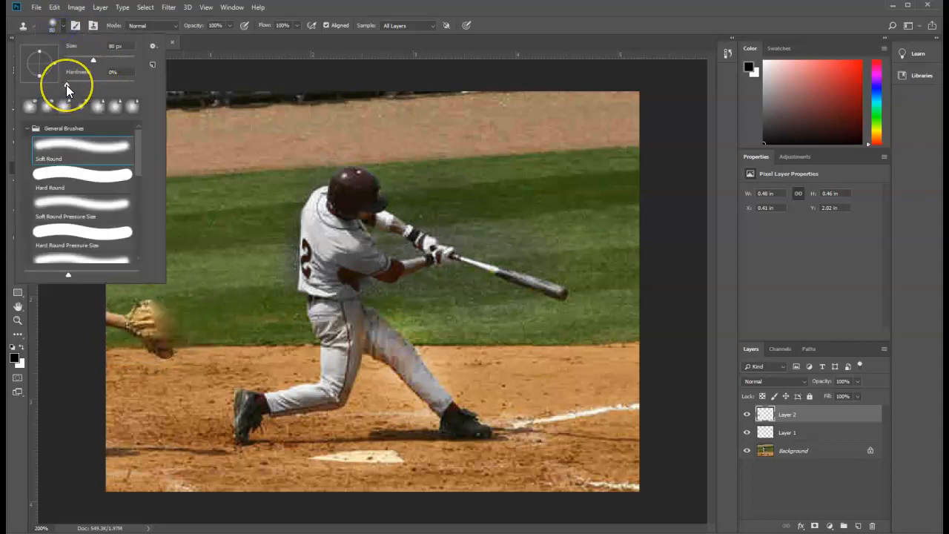
pyautogui.moveTo(66, 85); pyautogui.dragTo(146, 82)
pyautogui.click(227, 47)
# Step: Try to clone grass over the catcher's glove with the hard-edged 80 px brush, and undo the cloning
pyautogui.moveTo(153, 304); pyautogui.dragTo(152, 321)
pyautogui.hotkey('ctrl', 'z')
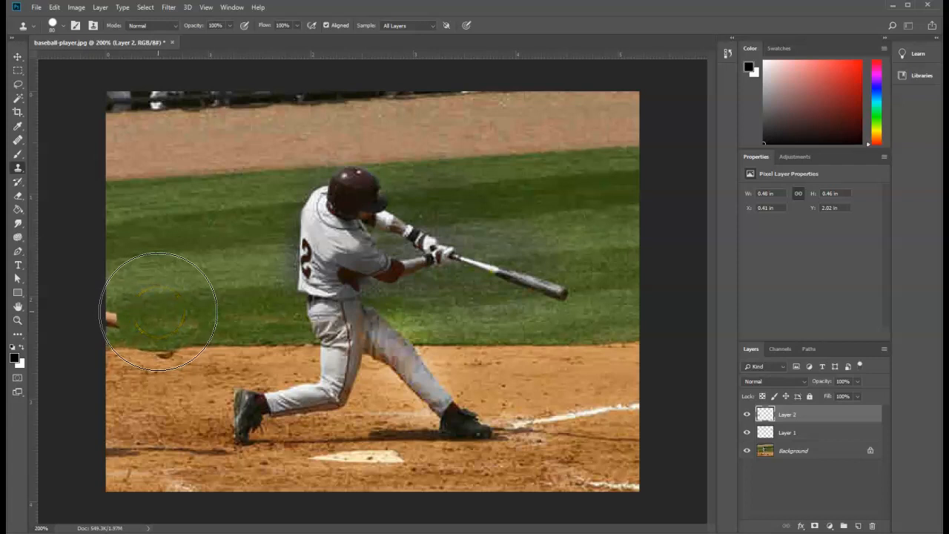
pyautogui.moveTo(151, 336); pyautogui.dragTo(113, 323)
pyautogui.hotkey('ctrl', 'z')
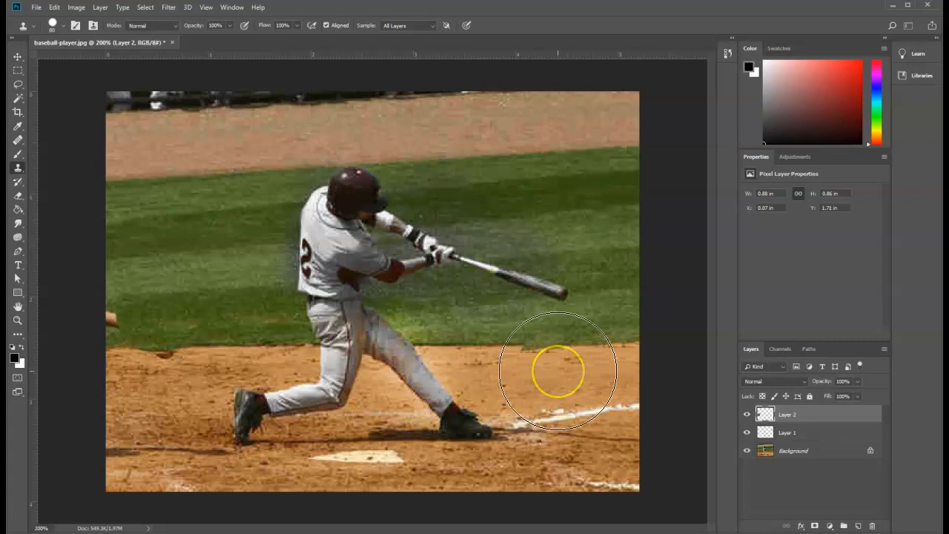
pyautogui.hotkey('ctrl', 'z')
# Step: Set the Clone Stamp brush to 60 px with 53% hardness, undoing the trial stroke beside the batter
pyautogui.press('[')
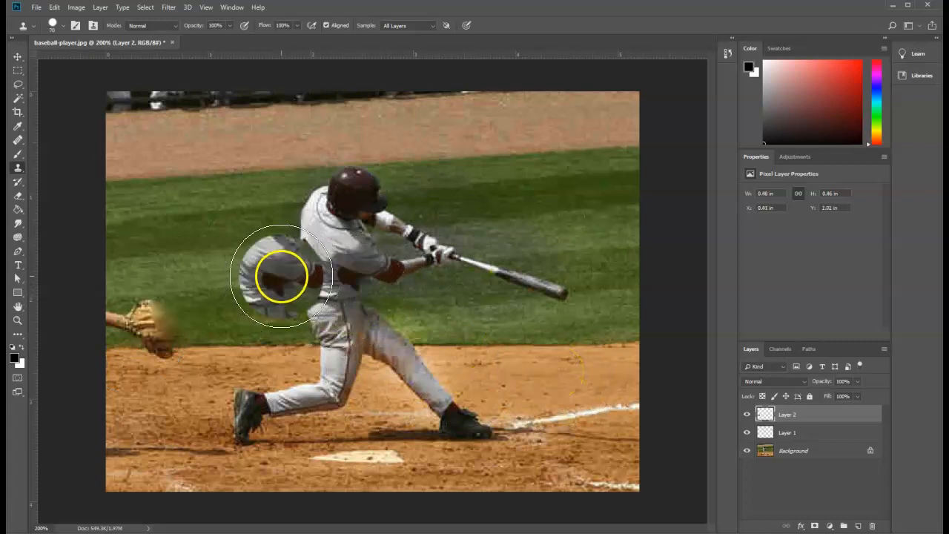
pyautogui.hotkey('ctrl', 'z')
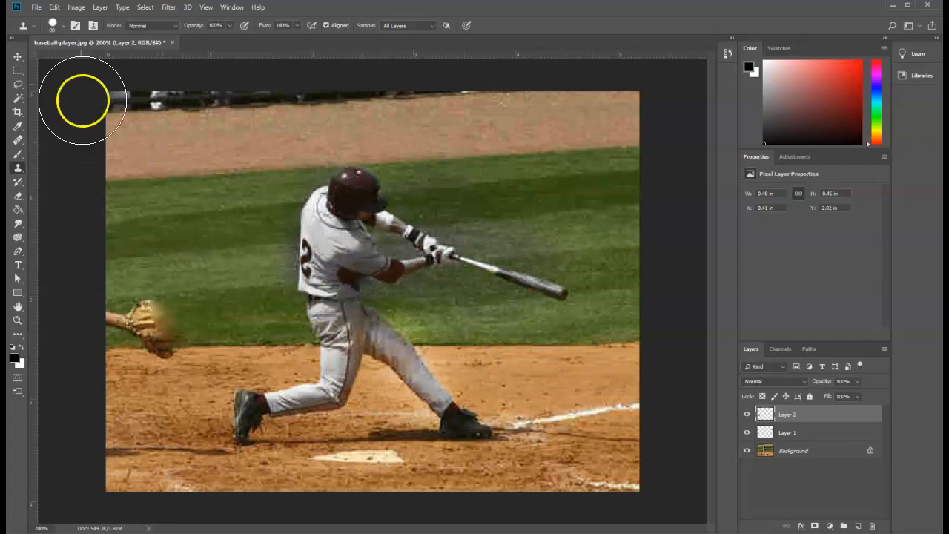
pyautogui.click(63, 26)
pyautogui.moveTo(130, 83); pyautogui.dragTo(104, 83)
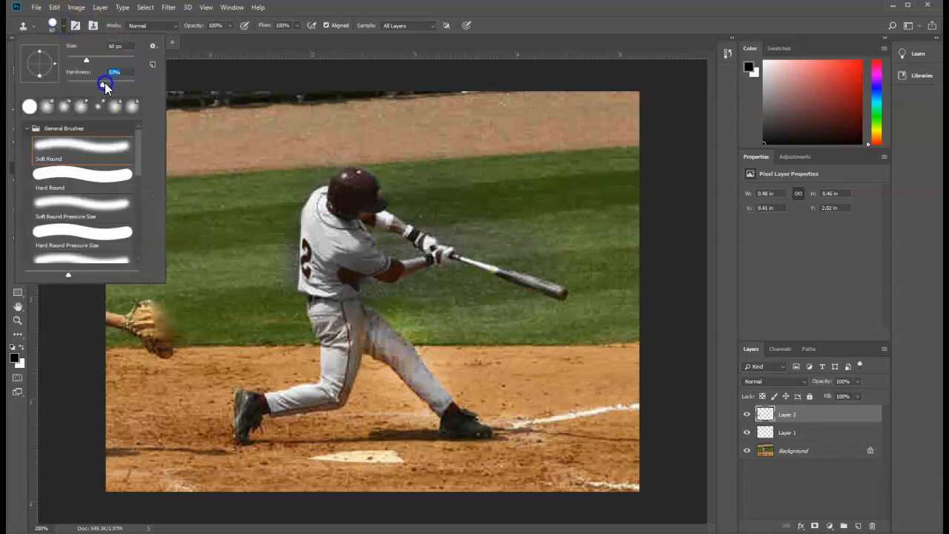
pyautogui.click(295, 60)
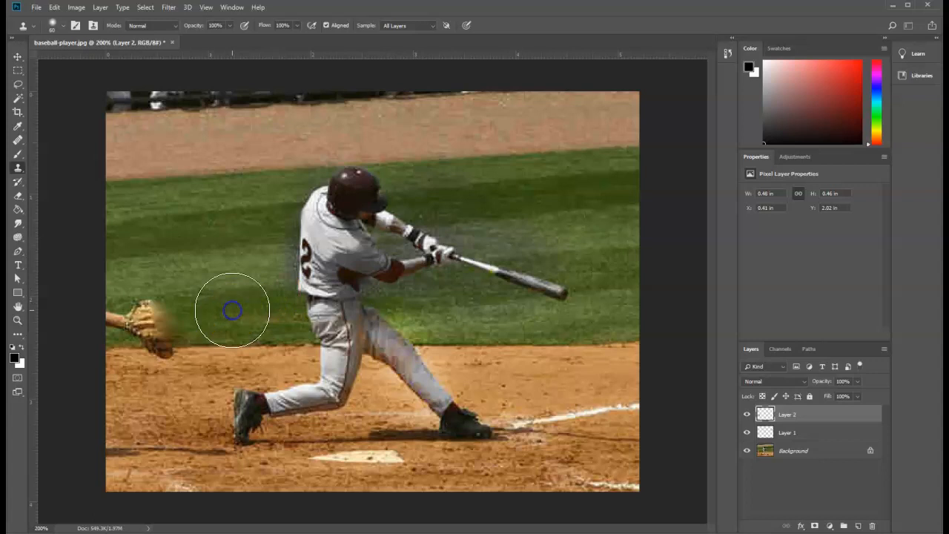
# Step: Clone nearby grass and the grass-dirt border over the catcher's glove and the remaining piece of arm
pyautogui.click(143, 315)
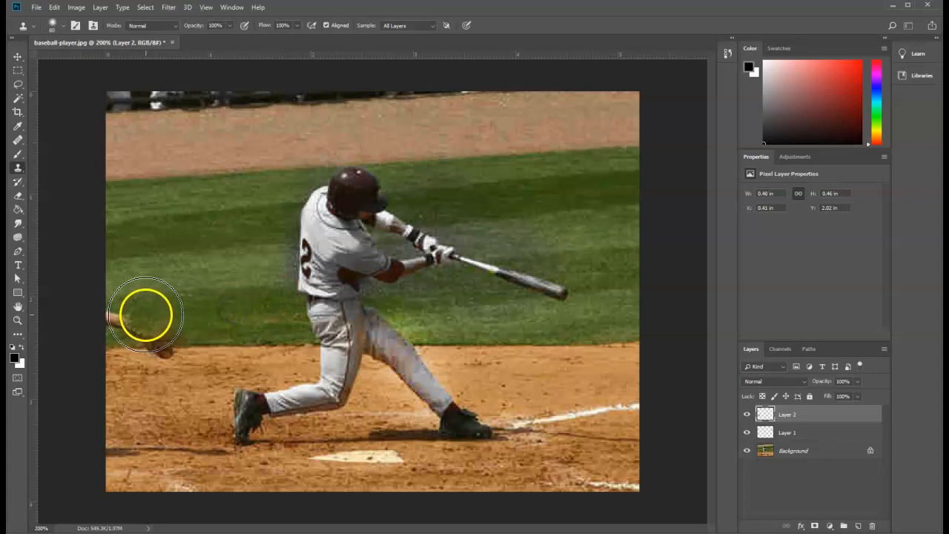
pyautogui.click(147, 314)
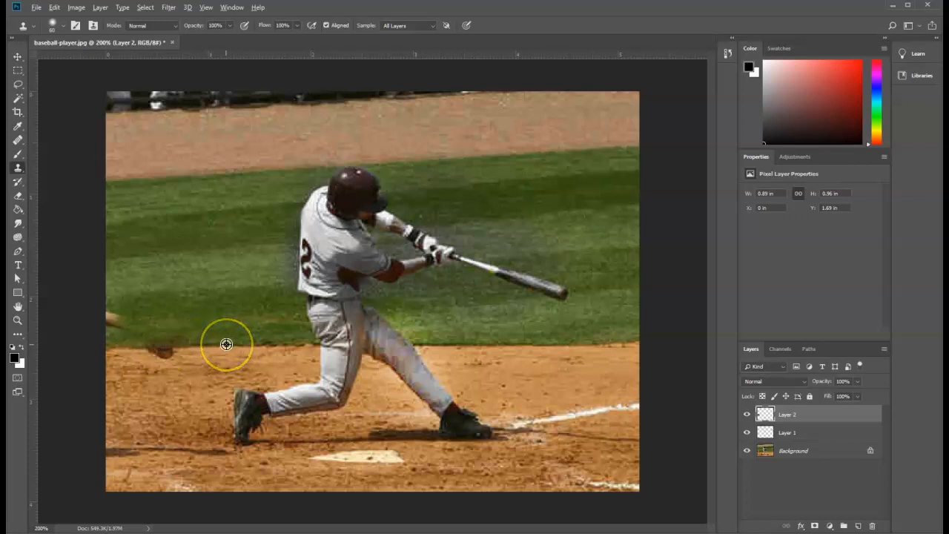
pyautogui.moveTo(226, 344); pyautogui.dragTo(169, 346)
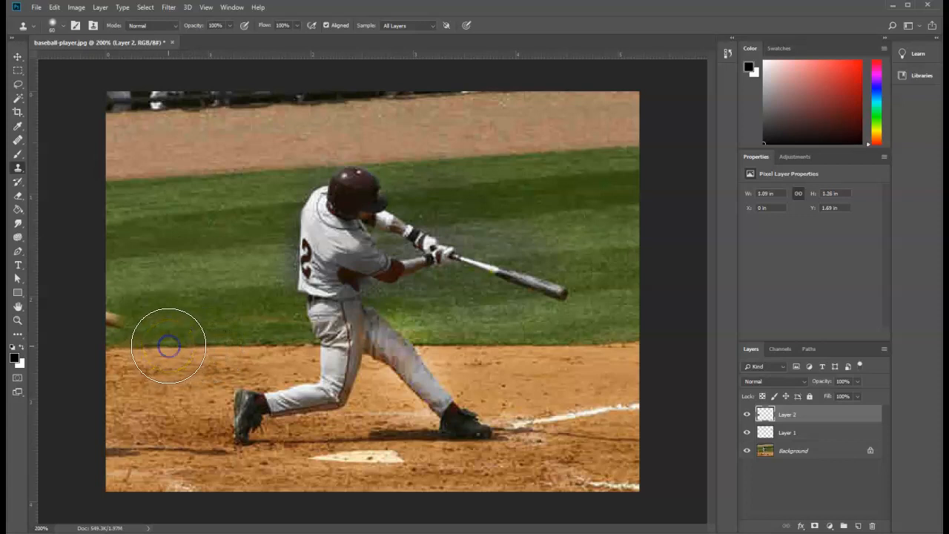
pyautogui.moveTo(508, 364)
pyautogui.mouseDown()
pyautogui.moveTo(513, 373)
pyautogui.moveTo(489, 364)
pyautogui.mouseUp()
pyautogui.keyDown('alt'); pyautogui.click(193, 319); pyautogui.keyUp('alt')
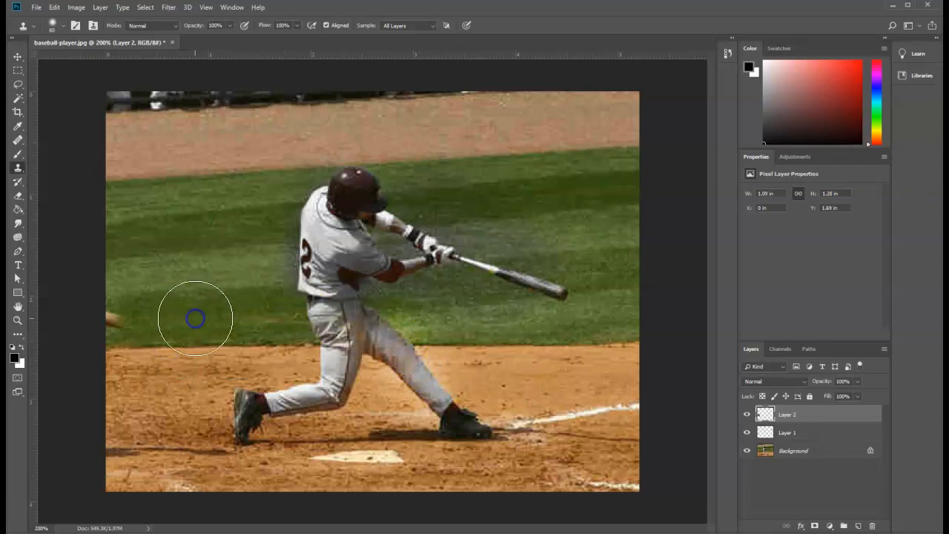
pyautogui.click(112, 322)
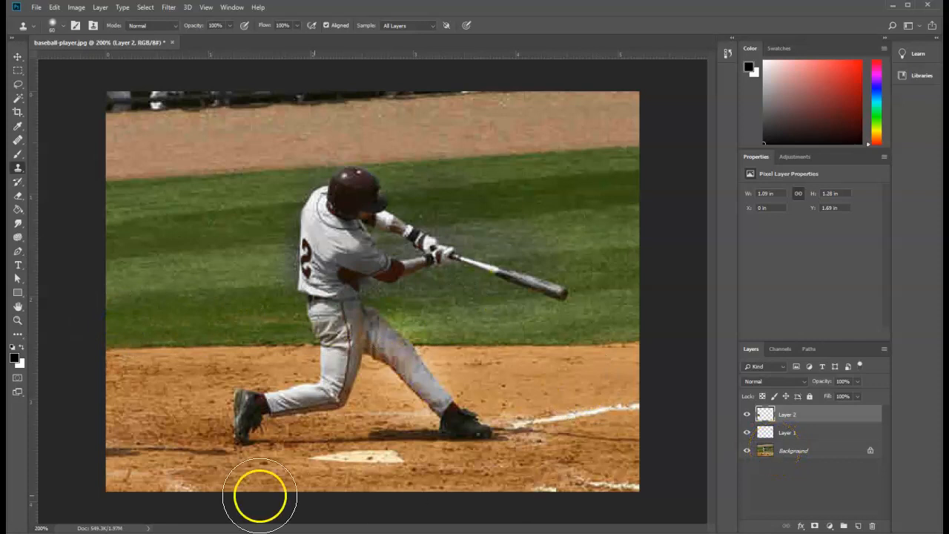
# Step: Clone dirt from the lower edge of the infield over home plate to cover it completely
pyautogui.keyDown('alt'); pyautogui.click(256, 483); pyautogui.keyUp('alt')
pyautogui.click(299, 477)
pyautogui.click(315, 475)
pyautogui.click(325, 475)
pyautogui.click(354, 474)
pyautogui.click(370, 475)
pyautogui.click(386, 467)
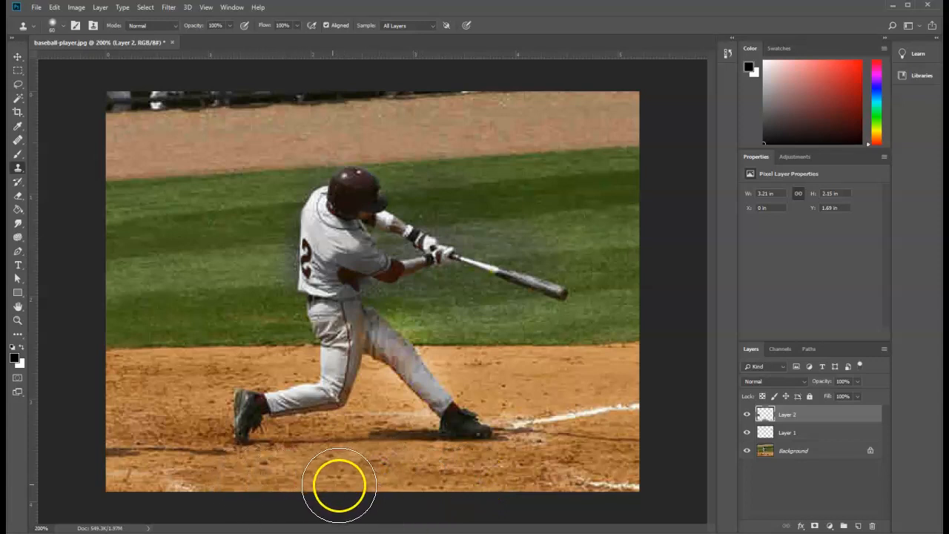
# Step: Blend the covered home plate area by cloning dirt from several other spots along the photo's lower edge
pyautogui.keyDown('alt'); pyautogui.click(117, 484); pyautogui.keyUp('alt')
pyautogui.moveTo(282, 483); pyautogui.dragTo(393, 474)
pyautogui.moveTo(155, 477)
pyautogui.mouseDown()
pyautogui.moveTo(201, 497)
pyautogui.moveTo(308, 473)
pyautogui.mouseUp()
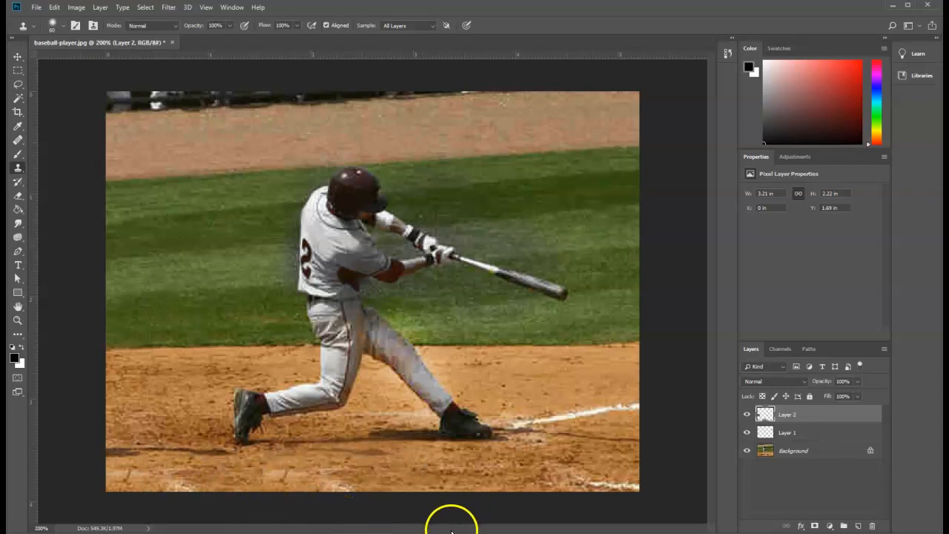
pyautogui.keyDown('alt'); pyautogui.click(430, 474); pyautogui.keyUp('alt')
pyautogui.click(338, 482)
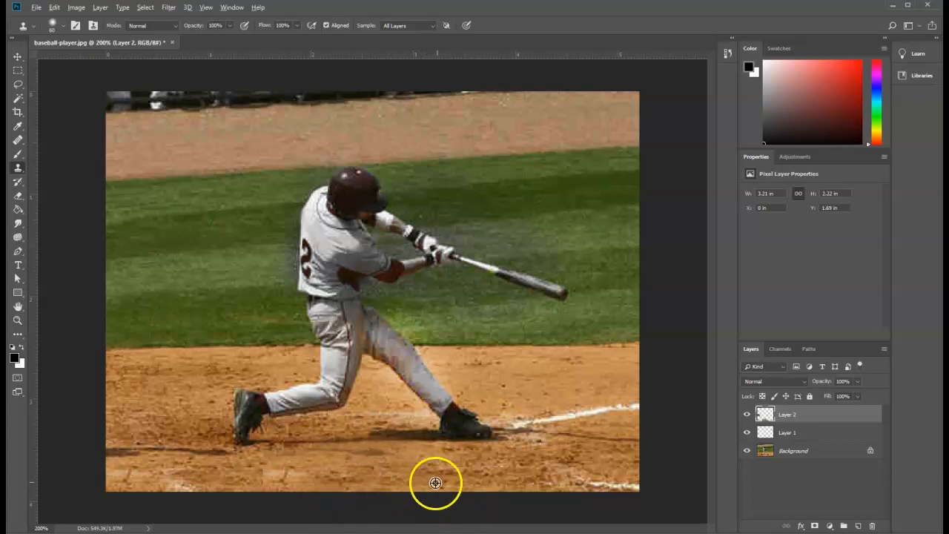
pyautogui.keyDown('alt'); pyautogui.click(488, 480); pyautogui.keyUp('alt')
pyautogui.moveTo(315, 486); pyautogui.dragTo(279, 482)
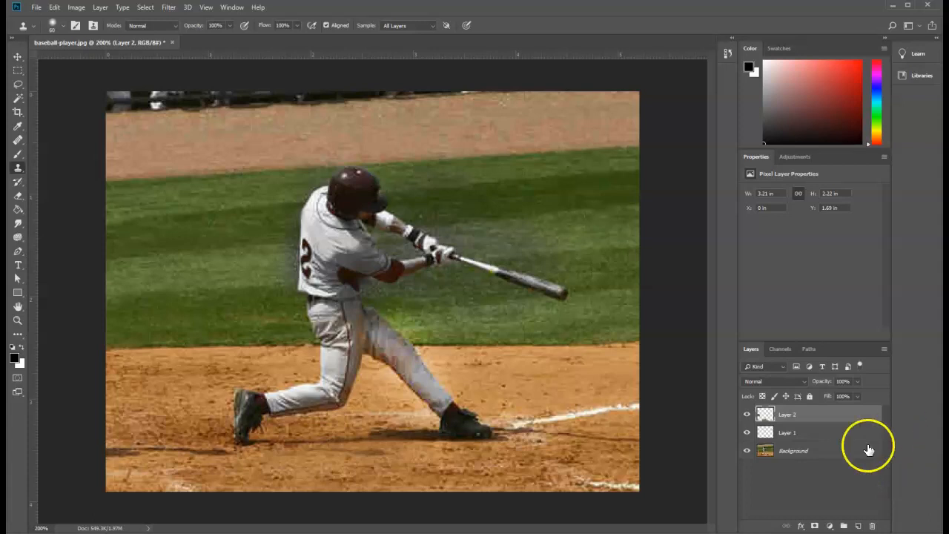
# Step: Select a rectangular area around the batter's upper body on the Background layer
pyautogui.click(766, 452)
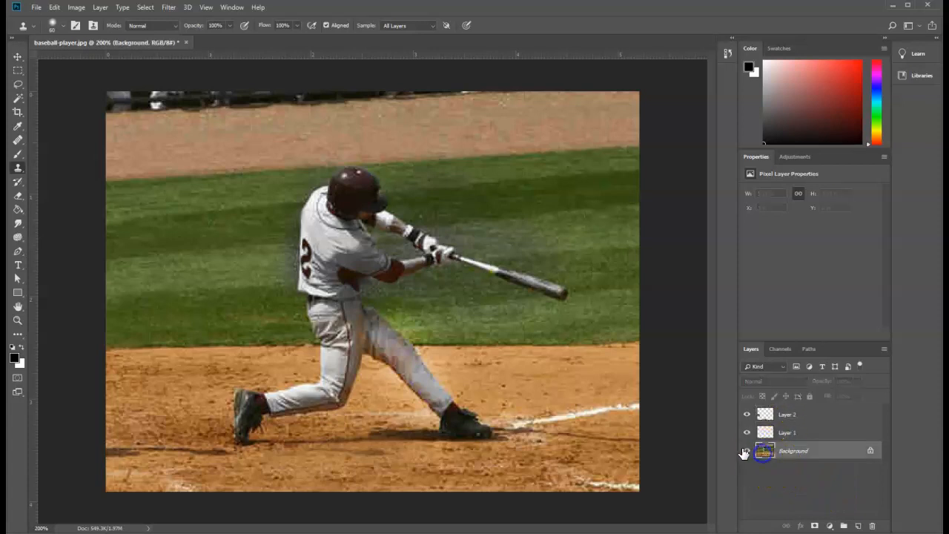
pyautogui.click(18, 70)
pyautogui.moveTo(256, 160); pyautogui.dragTo(467, 361)
# Step: Output the selection from Select and Mask as New Layer with Layer Mask, and check it by hiding and reshowing the Background layer
pyautogui.click(415, 26)
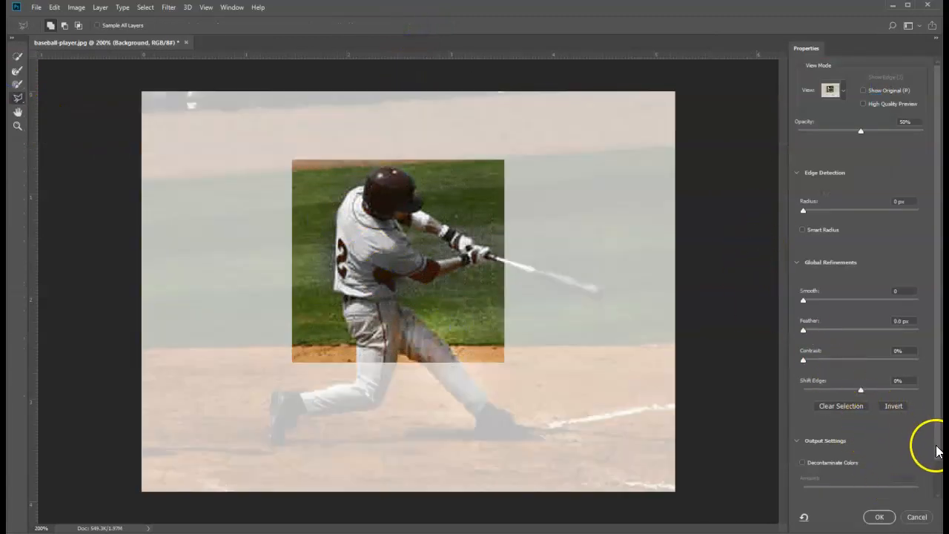
pyautogui.scroll(-2, 936, 449)
pyautogui.click(877, 467)
pyautogui.click(868, 502)
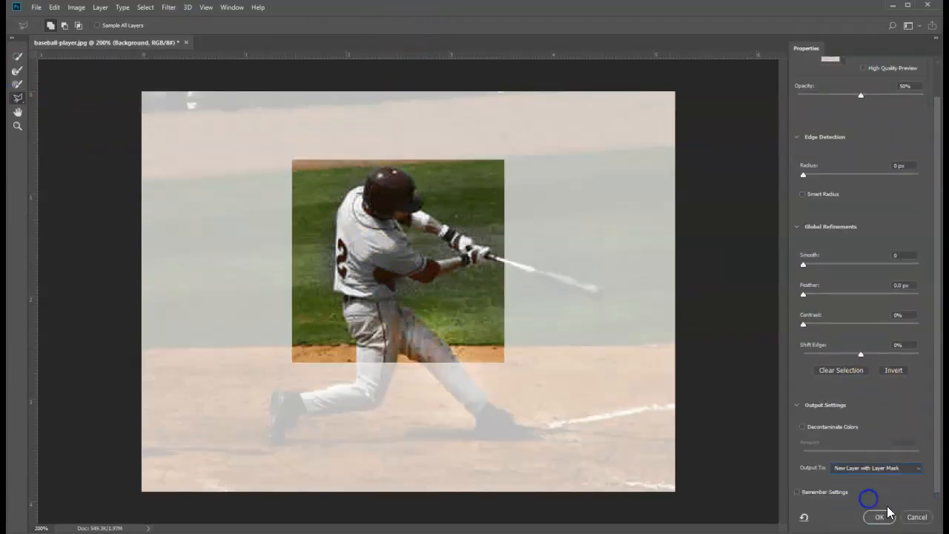
pyautogui.click(881, 517)
pyautogui.click(748, 469)
pyautogui.click(747, 469)
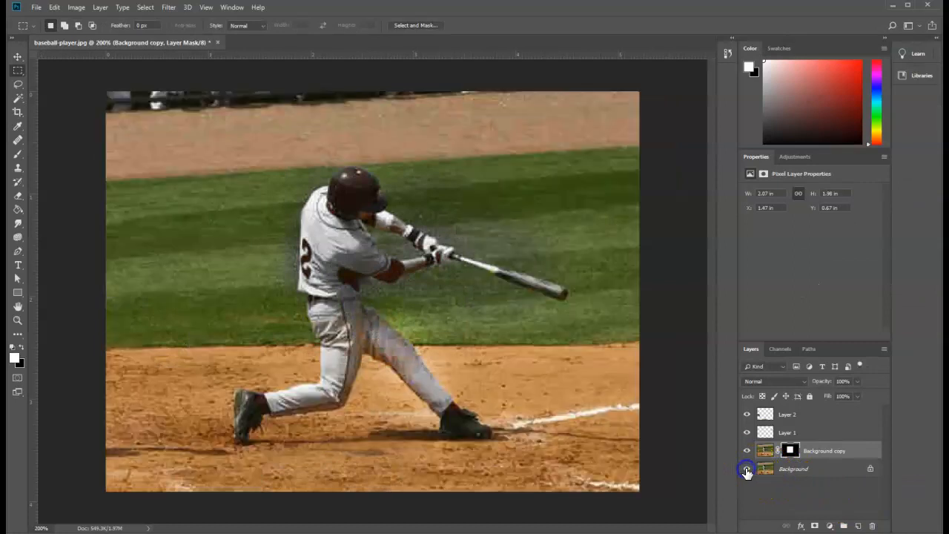
pyautogui.click(747, 469)
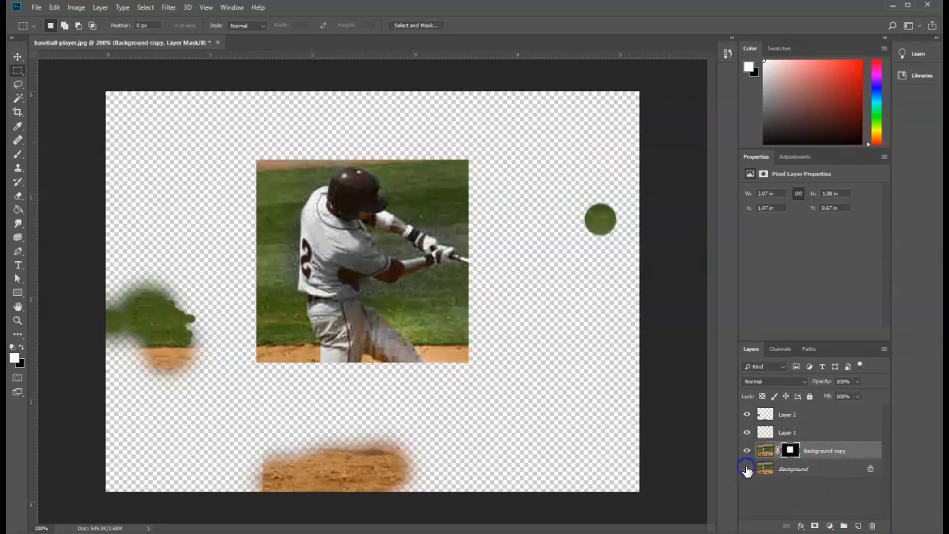
pyautogui.click(747, 470)
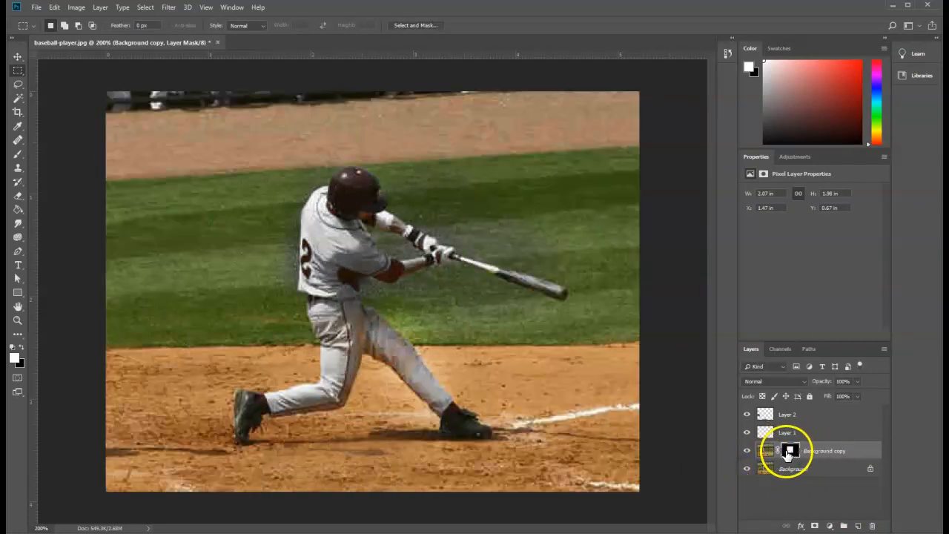
# Step: Convert the Background copy layer to a Smart Object
pyautogui.click(764, 452)
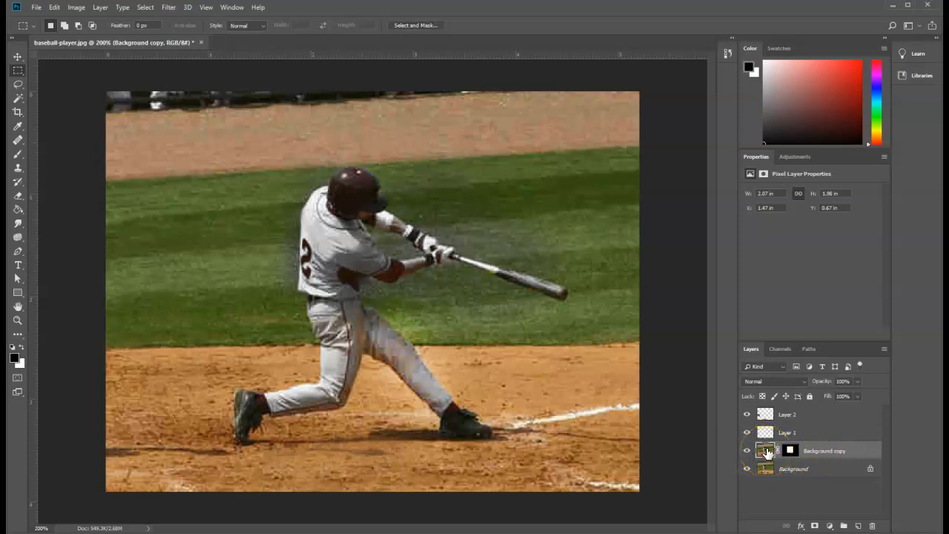
pyautogui.rightClick(869, 454)
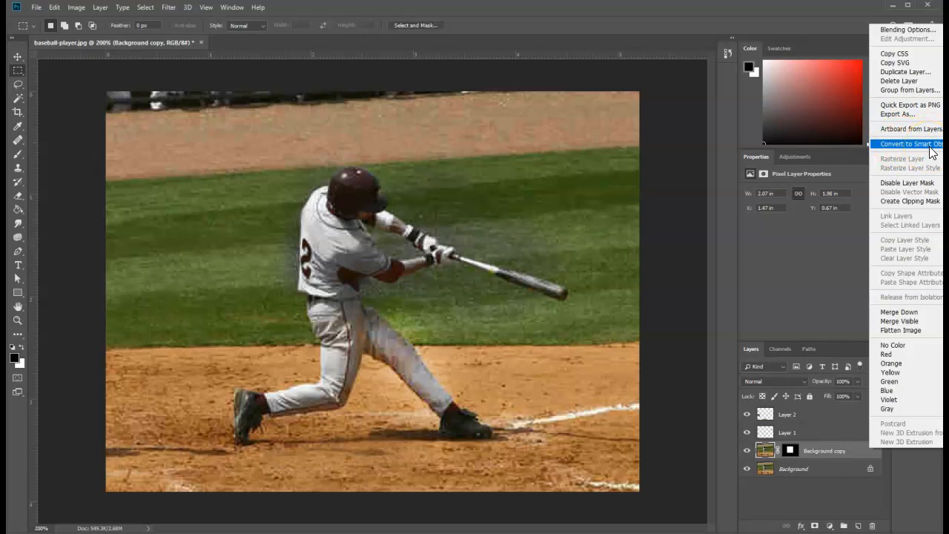
pyautogui.click(919, 144)
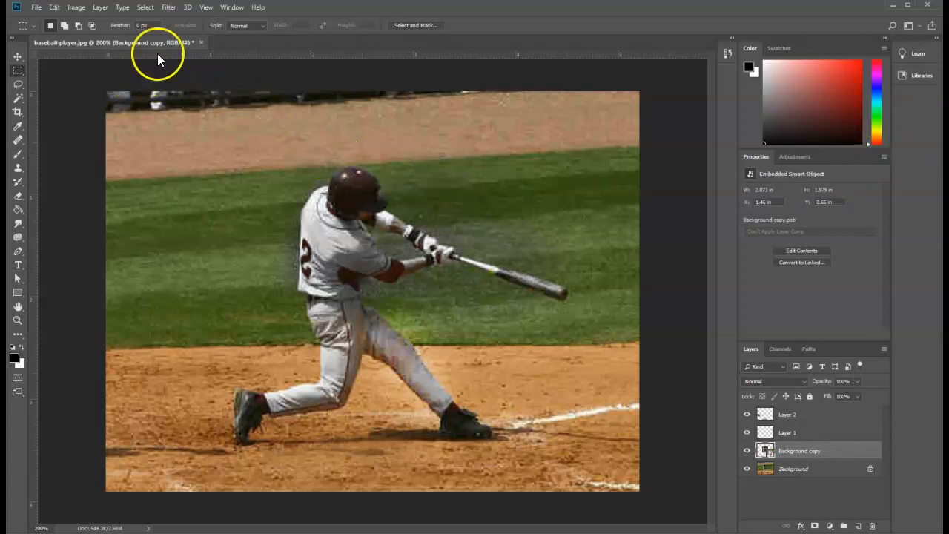
pyautogui.click(169, 7)
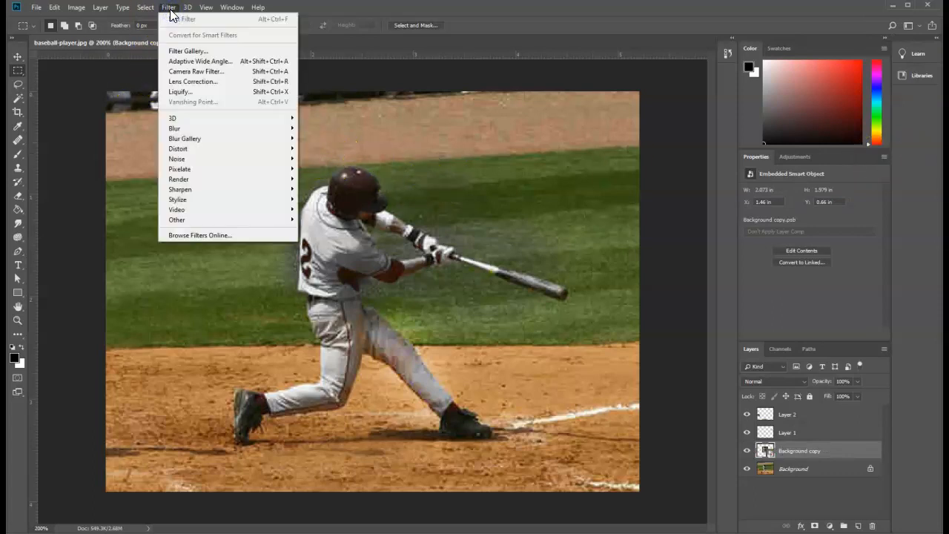
pyautogui.moveTo(212, 219)
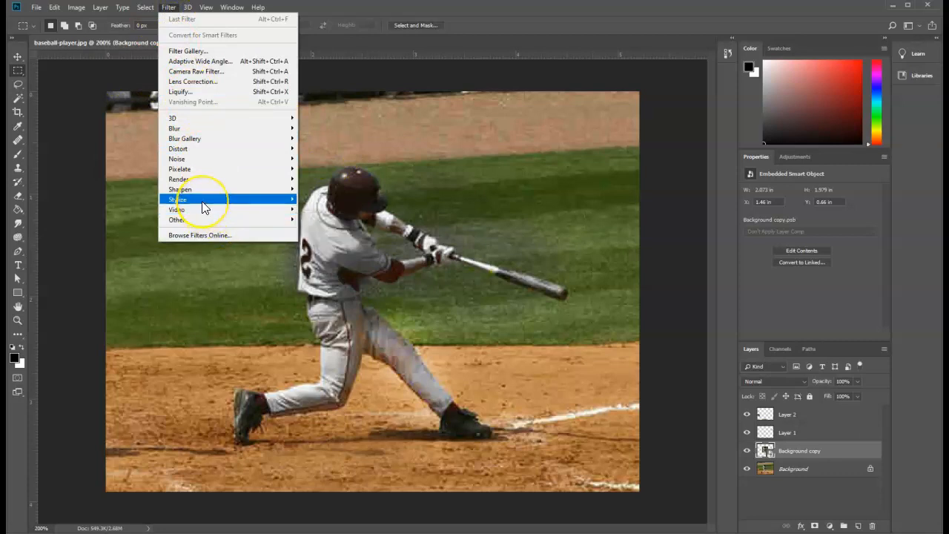
pyautogui.moveTo(203, 202)
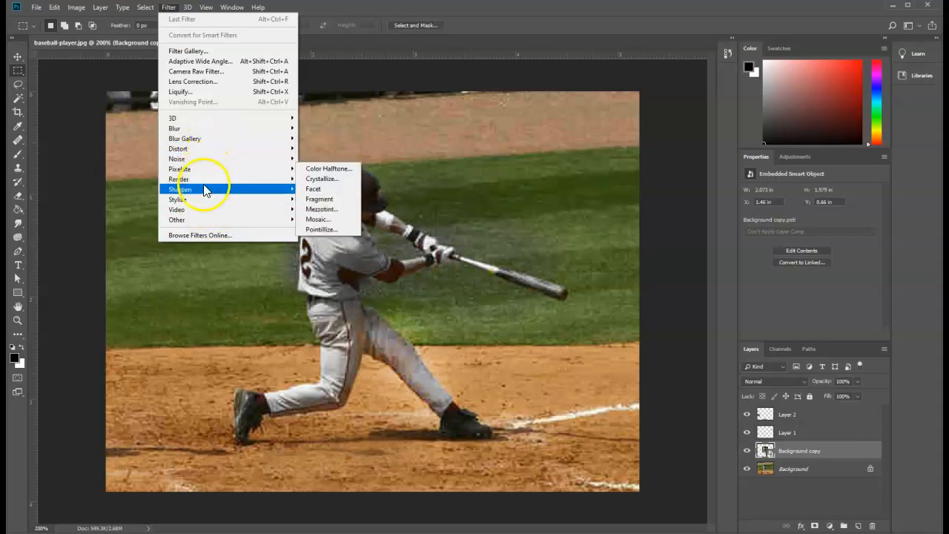
pyautogui.click(202, 195)
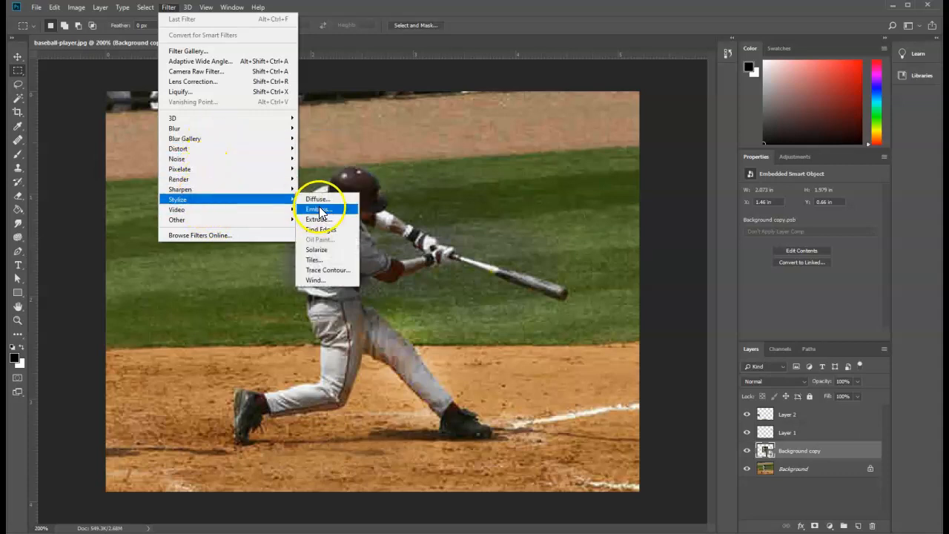
pyautogui.click(327, 220)
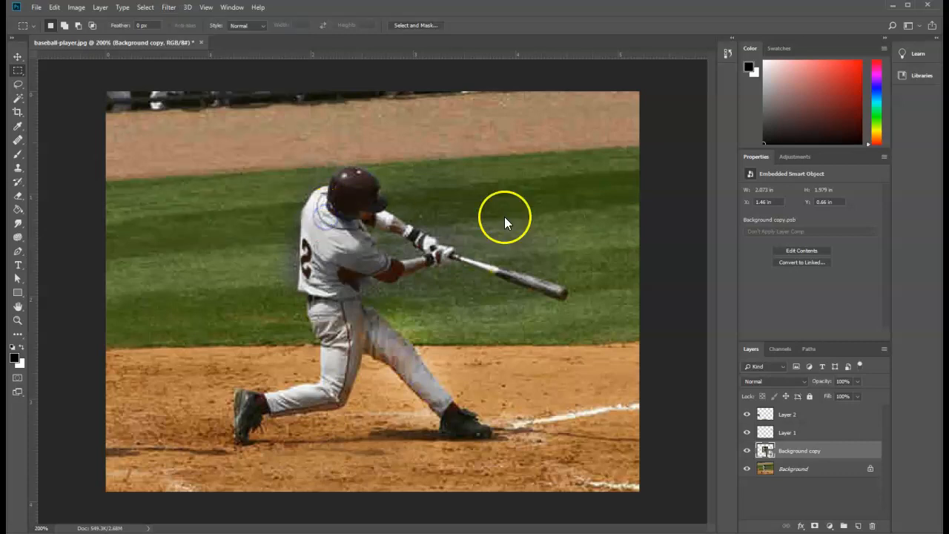
pyautogui.moveTo(563, 93); pyautogui.dragTo(546, 89)
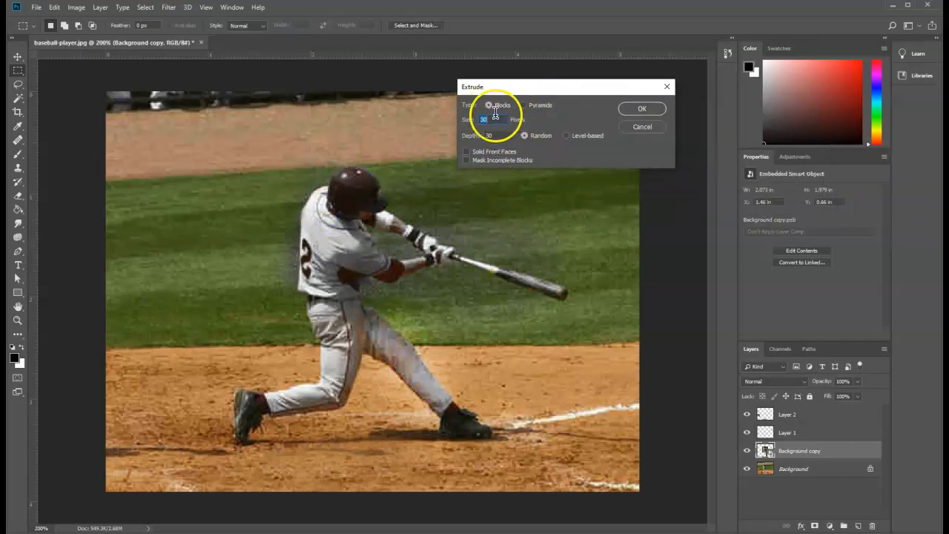
pyautogui.click(651, 127)
# Step: Apply a Mosaic filter with a cell size of 5 to the Background copy layer, and compare the photo without the smart filter
pyautogui.click(168, 7)
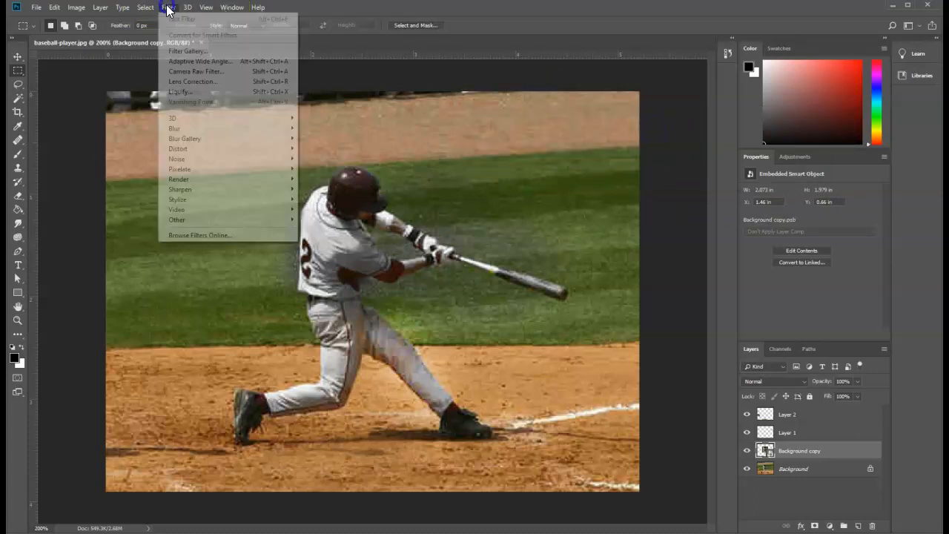
pyautogui.moveTo(210, 170)
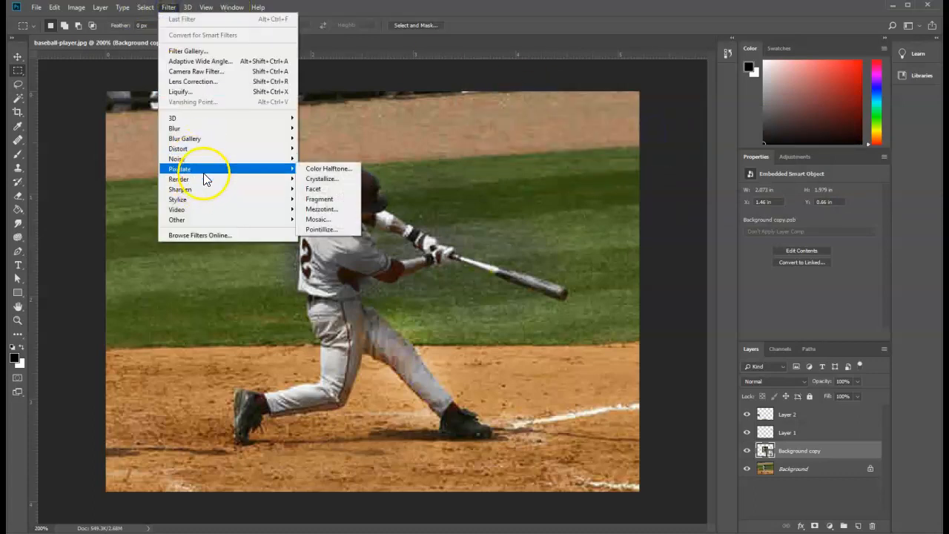
pyautogui.click(323, 219)
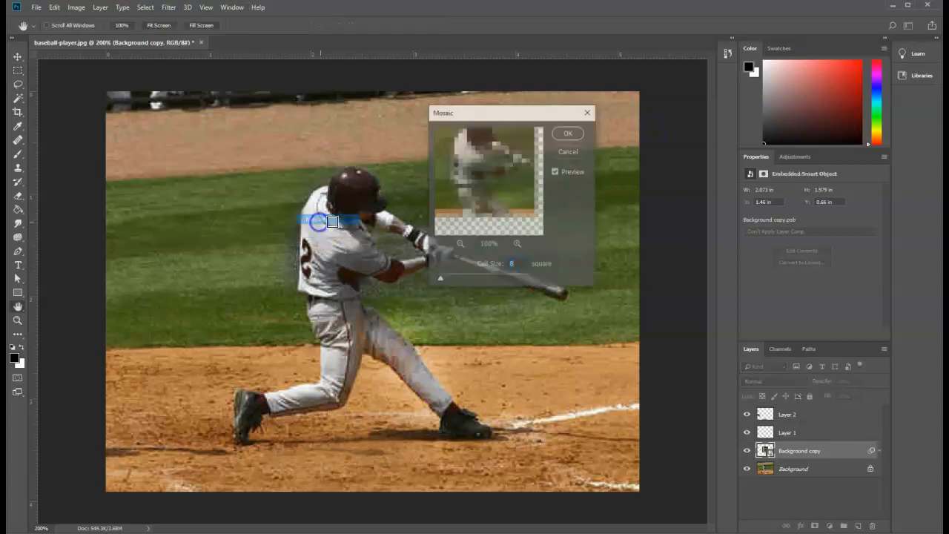
pyautogui.click(559, 176)
pyautogui.click(556, 172)
pyautogui.moveTo(437, 281); pyautogui.dragTo(439, 281)
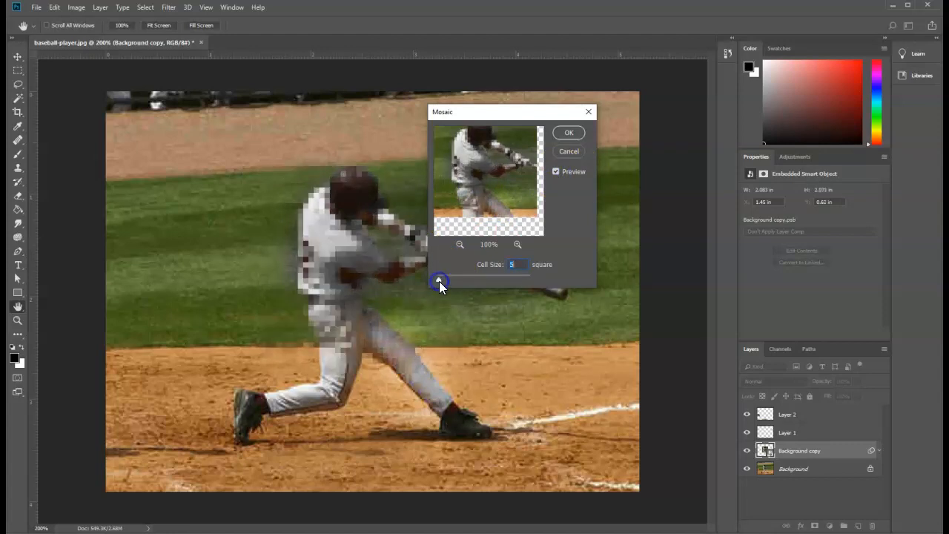
pyautogui.click(568, 132)
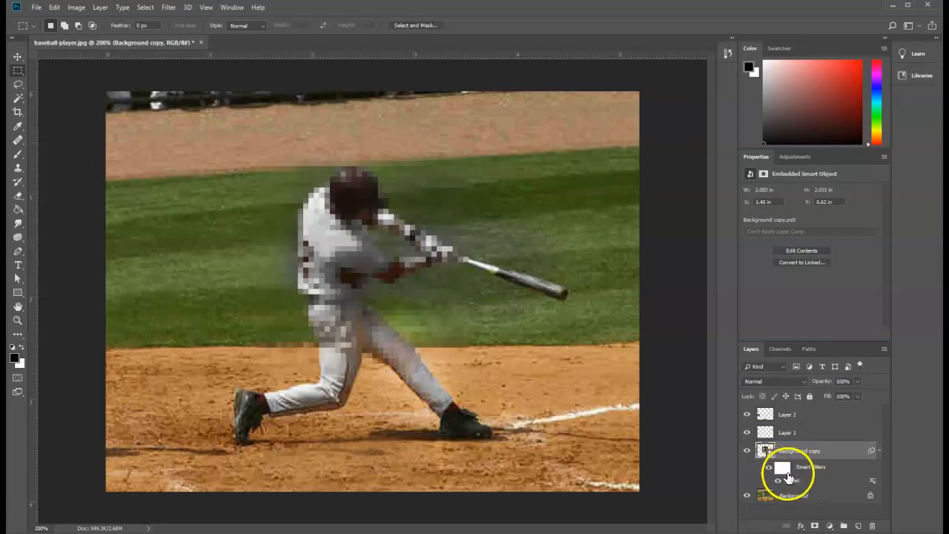
pyautogui.click(768, 468)
pyautogui.click(768, 469)
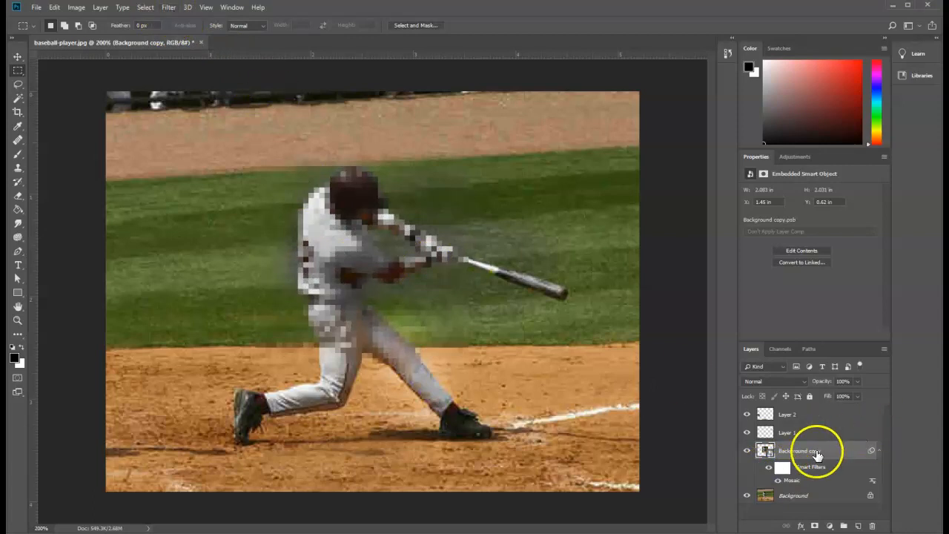
# Step: Show the document's history and revert to the Select and Mask state, before the Smart Object conversion and Mosaic filter
pyautogui.click(232, 7)
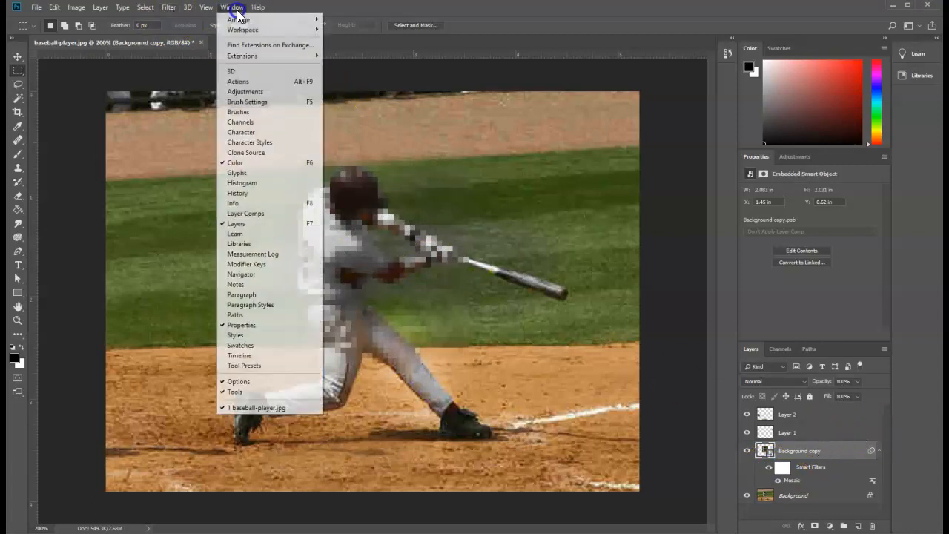
pyautogui.click(268, 195)
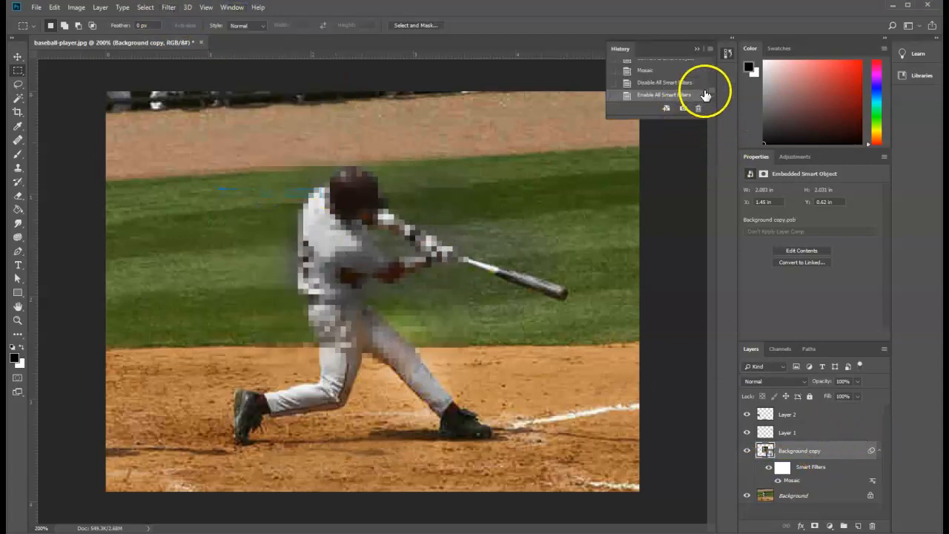
pyautogui.scroll(2, 667, 80)
pyautogui.click(665, 74)
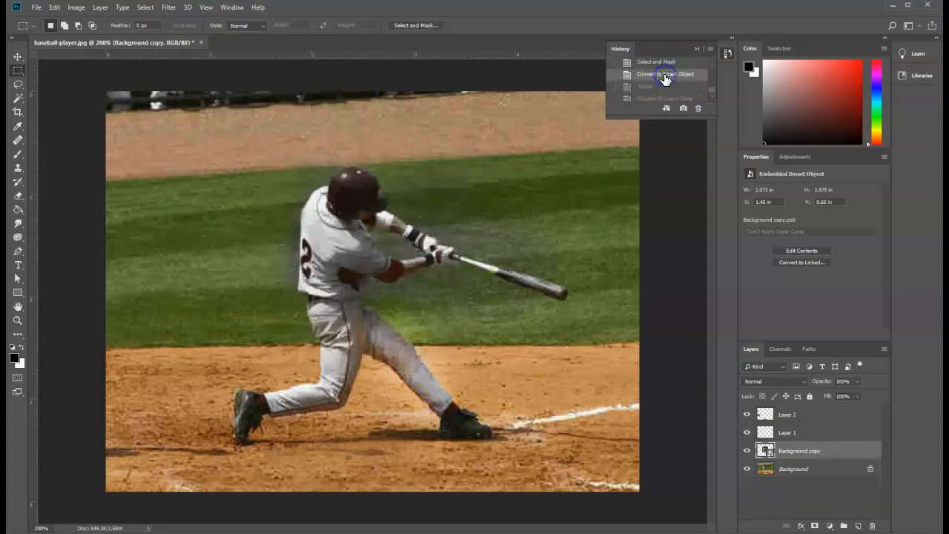
pyautogui.click(658, 63)
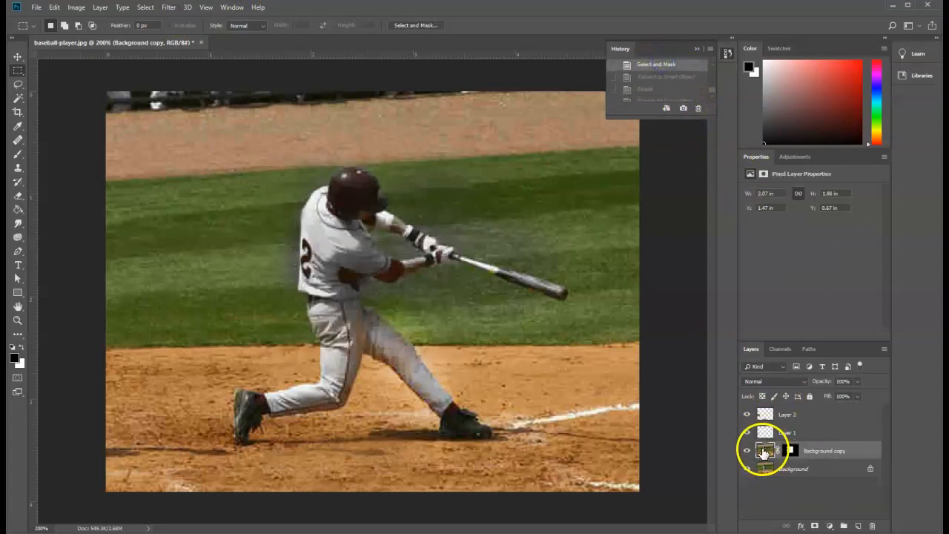
# Step: Try the Mosaic filter directly on the Background copy pixel layer, and return to the Select and Mask history state
pyautogui.click(169, 8)
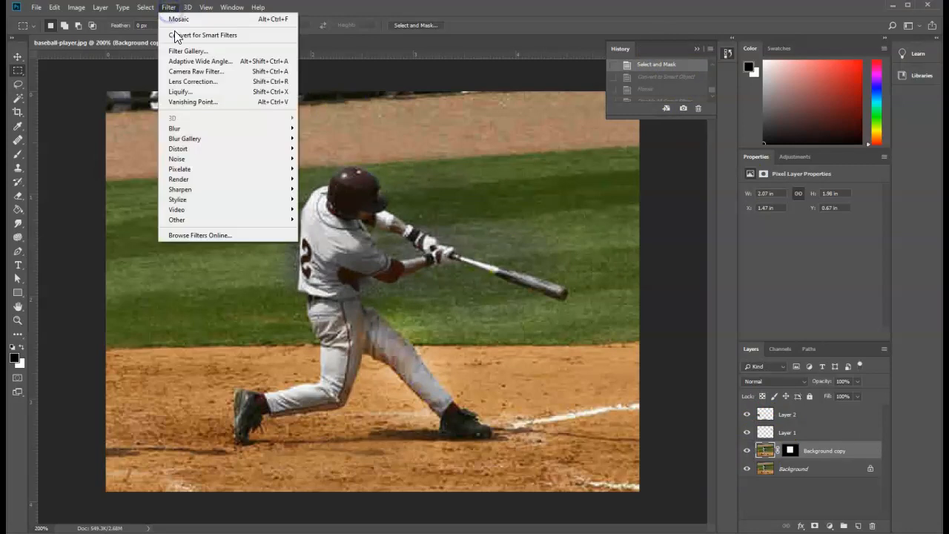
pyautogui.click(203, 169)
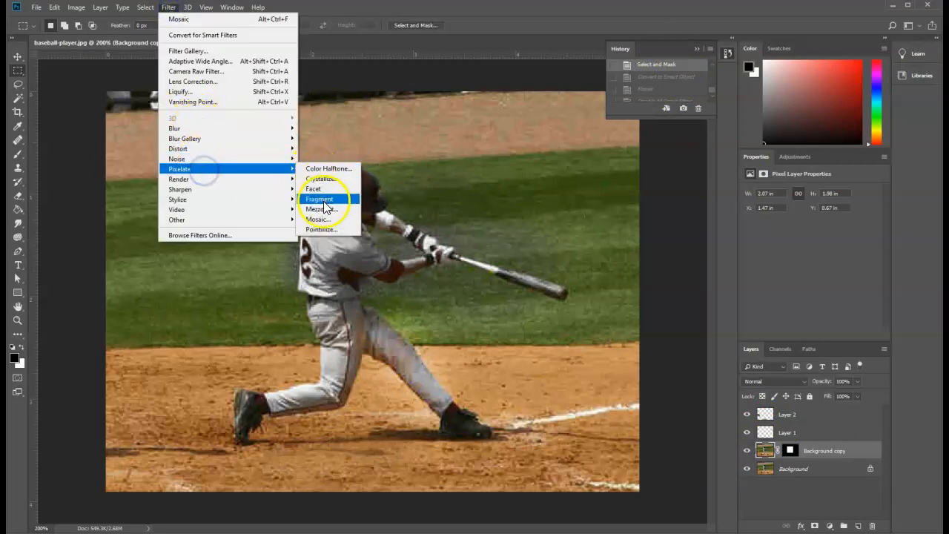
pyautogui.click(319, 219)
pyautogui.click(569, 133)
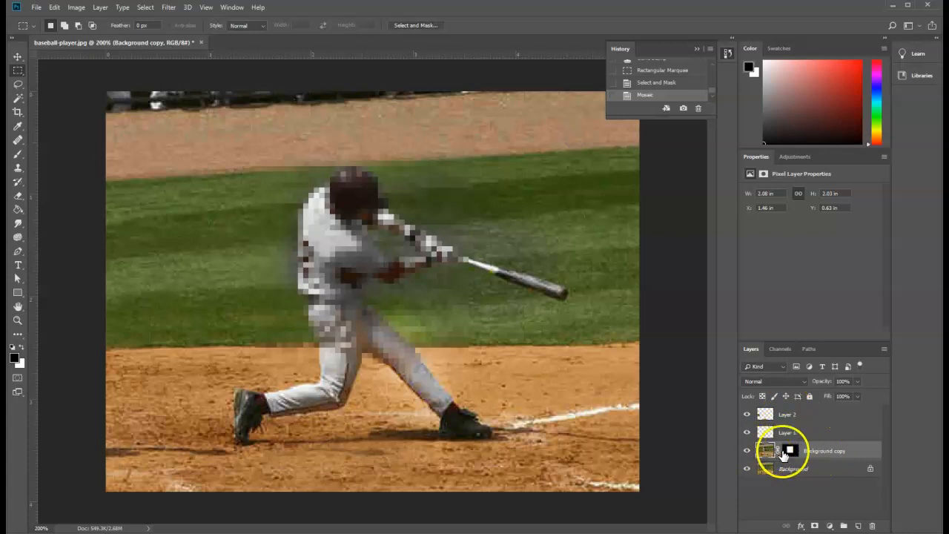
pyautogui.click(657, 70)
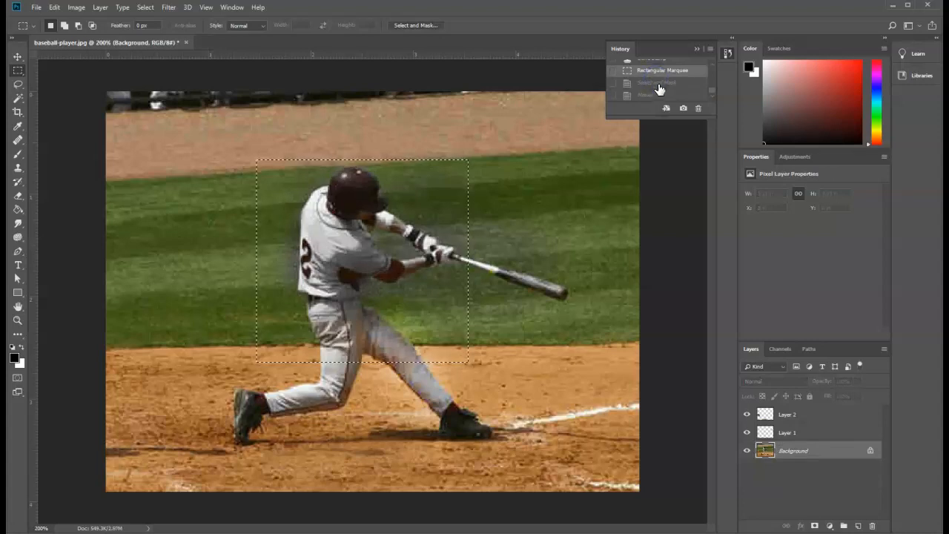
pyautogui.click(658, 83)
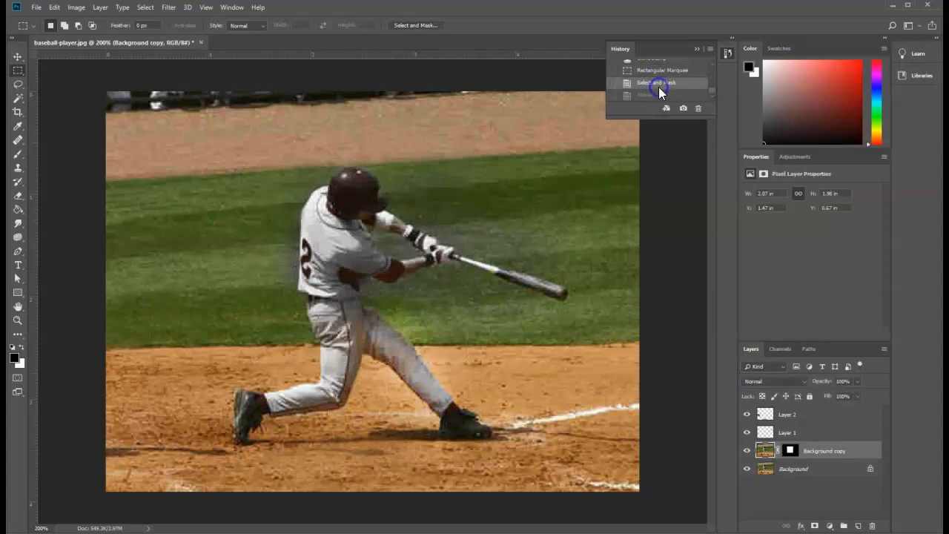
# Step: Convert the masked Background copy layer to a Smart Object
pyautogui.rightClick(766, 455)
pyautogui.rightClick(865, 453)
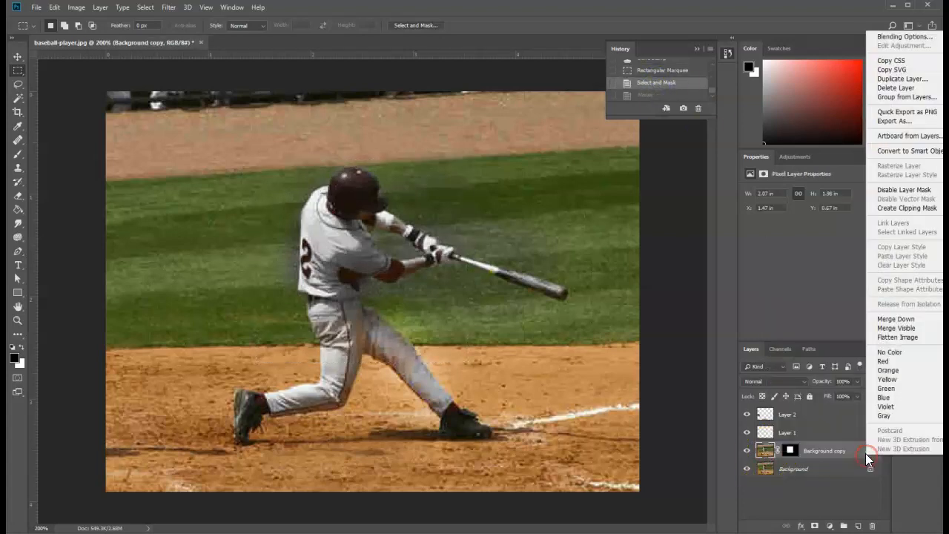
pyautogui.click(889, 151)
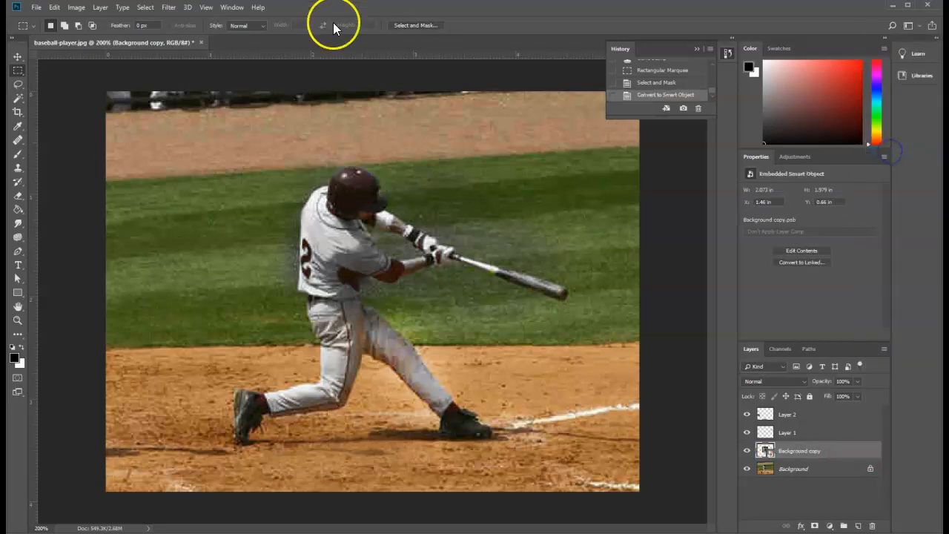
# Step: Try the Artistic Dry Brush filter from the Filter Gallery on the Background copy layer, and undo it
pyautogui.click(168, 9)
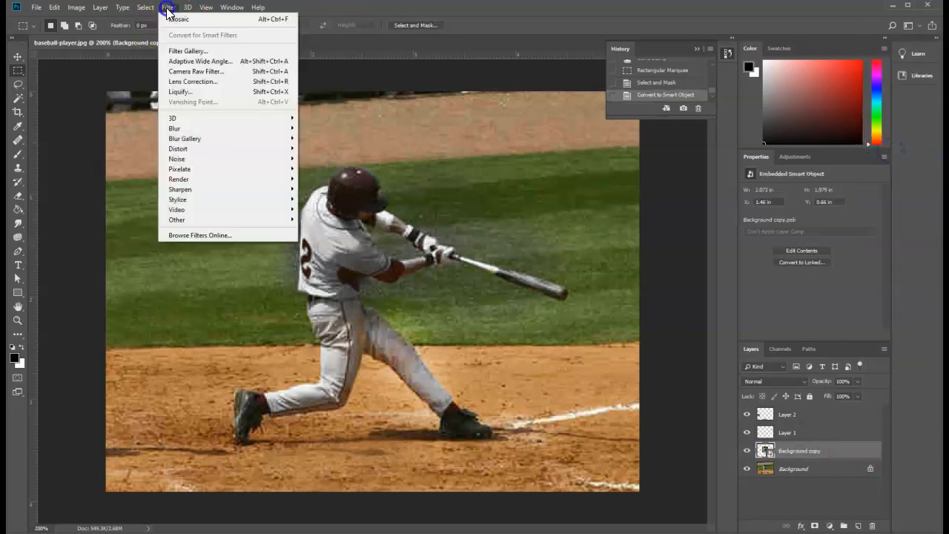
pyautogui.click(189, 52)
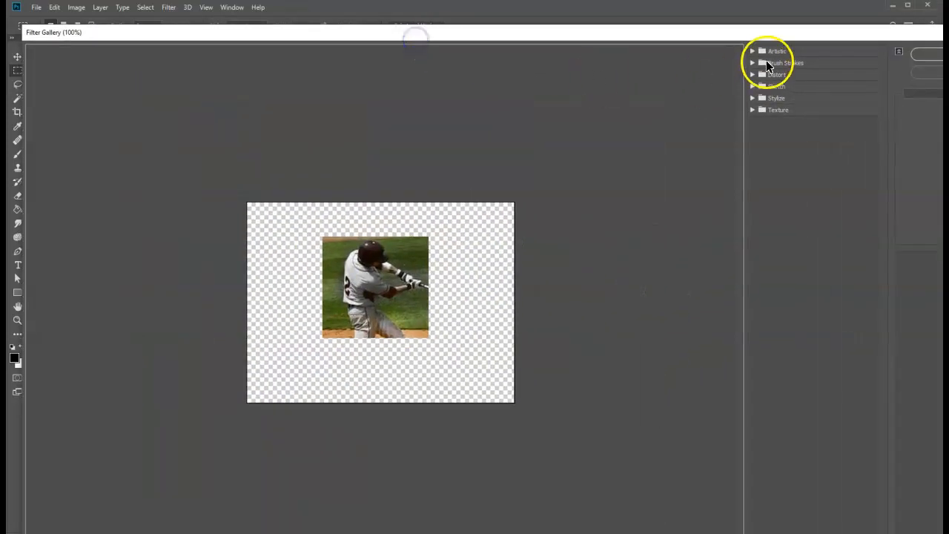
pyautogui.click(764, 52)
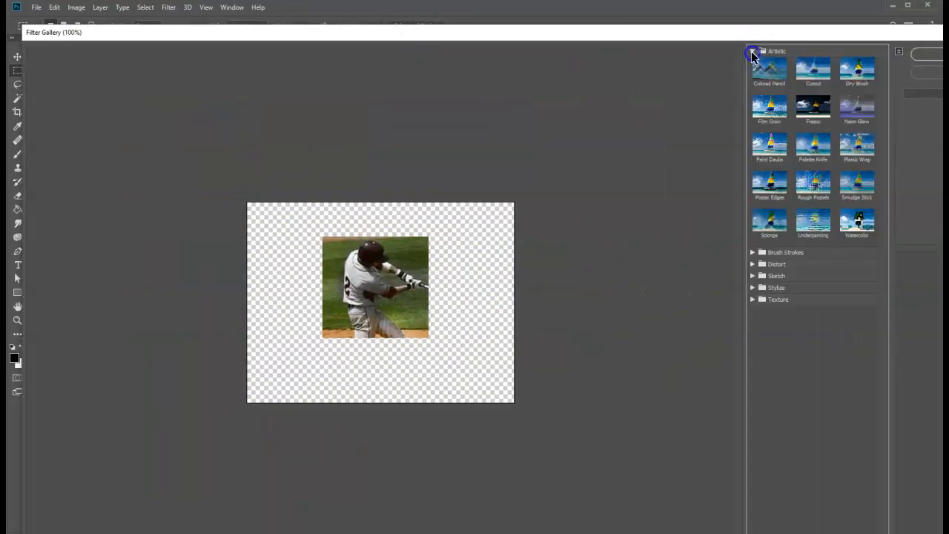
pyautogui.click(801, 75)
pyautogui.click(390, 271)
pyautogui.click(860, 78)
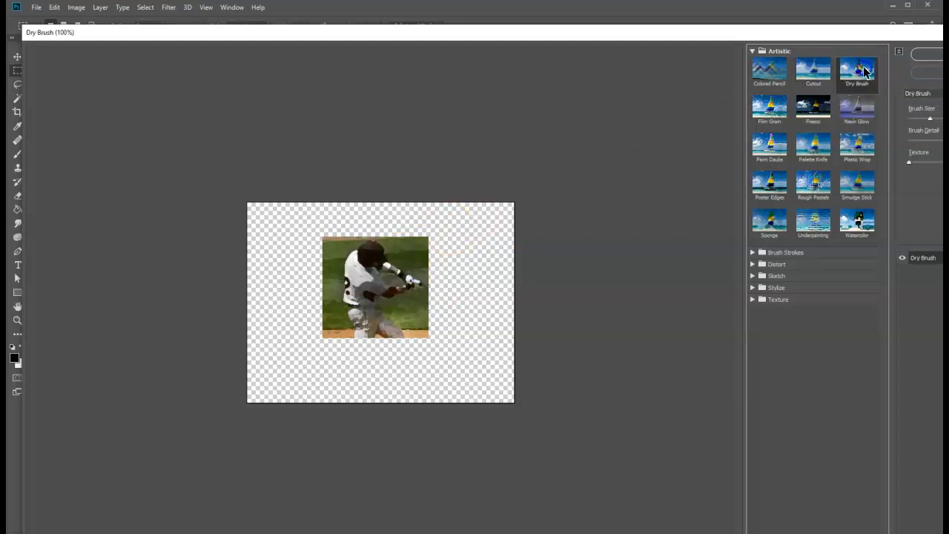
pyautogui.click(375, 308)
pyautogui.moveTo(920, 37); pyautogui.dragTo(859, 36)
pyautogui.click(894, 52)
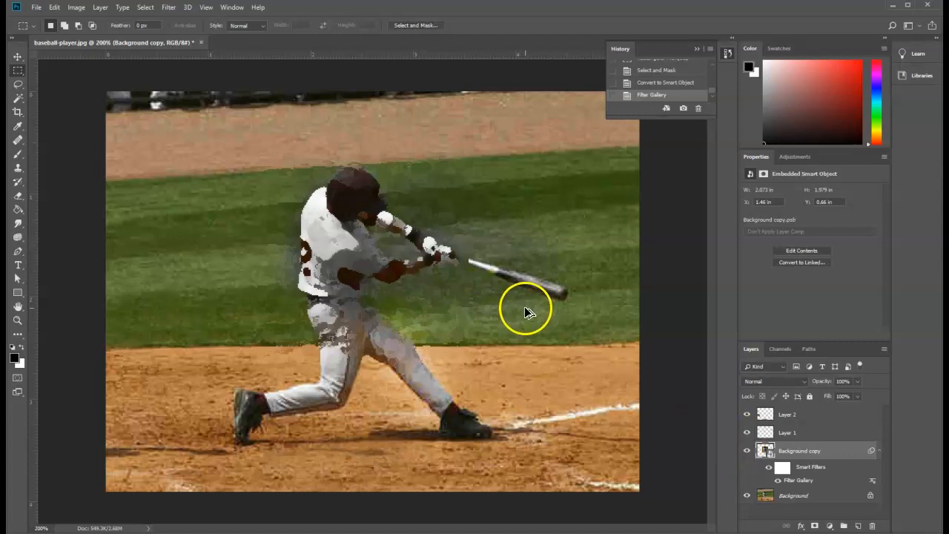
pyautogui.hotkey('ctrl', 'z')
# Step: Convert the Background layer to a Smart Object
pyautogui.click(795, 467)
pyautogui.rightClick(796, 469)
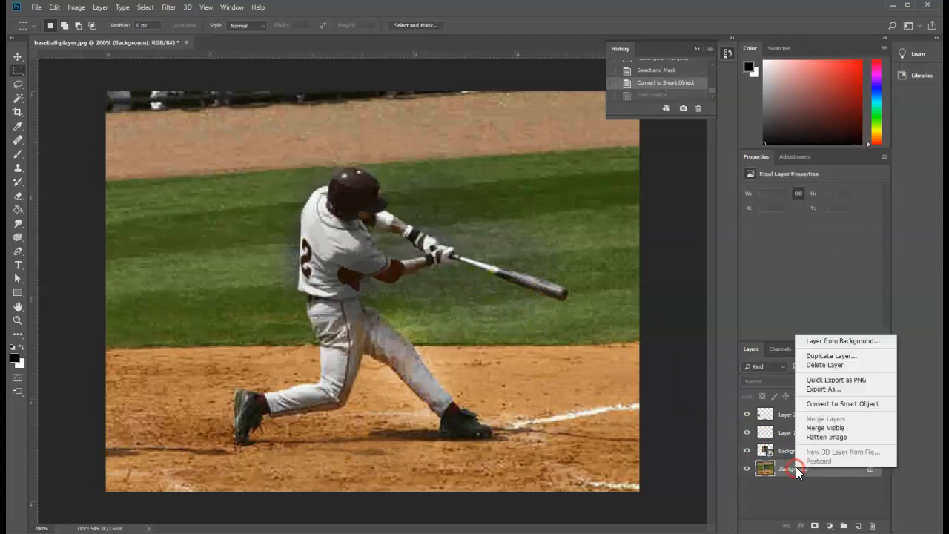
pyautogui.click(853, 470)
pyautogui.rightClick(854, 471)
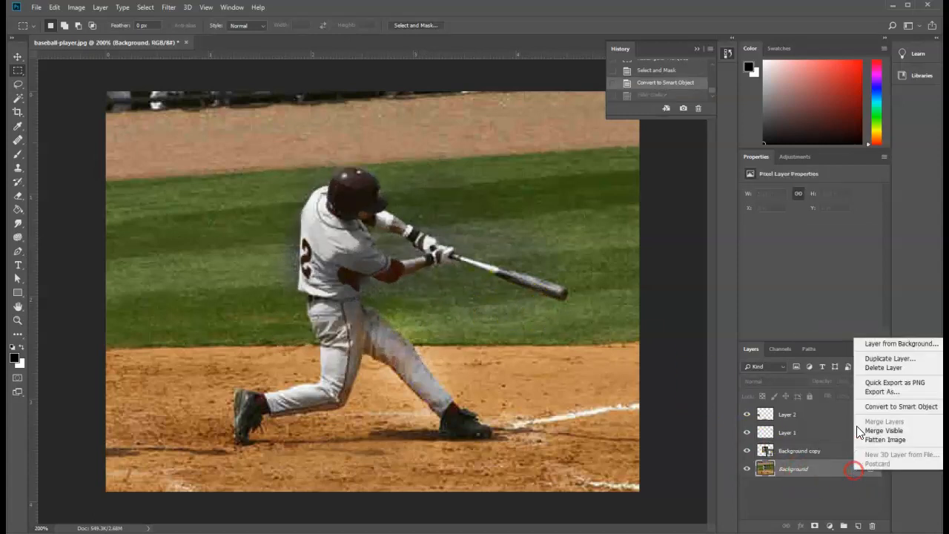
pyautogui.click(888, 407)
# Step: Apply the Filter Gallery's Dry Brush filter to Layer 0 with a slightly larger brush size
pyautogui.click(169, 7)
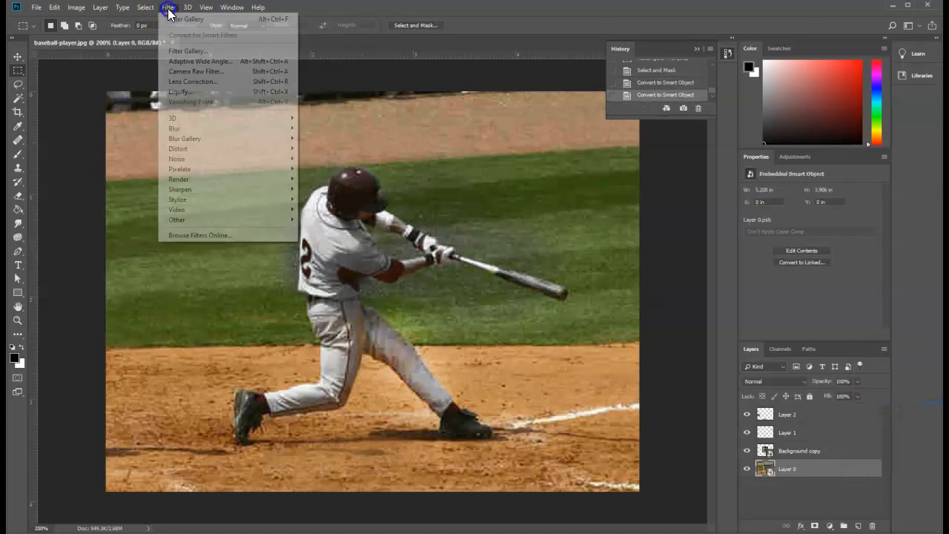
pyautogui.click(199, 51)
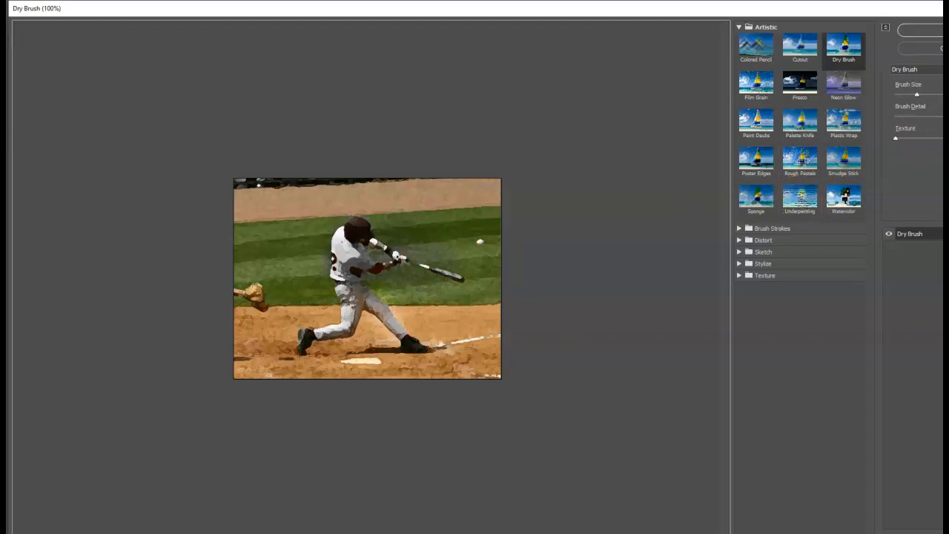
pyautogui.moveTo(917, 95); pyautogui.dragTo(920, 96)
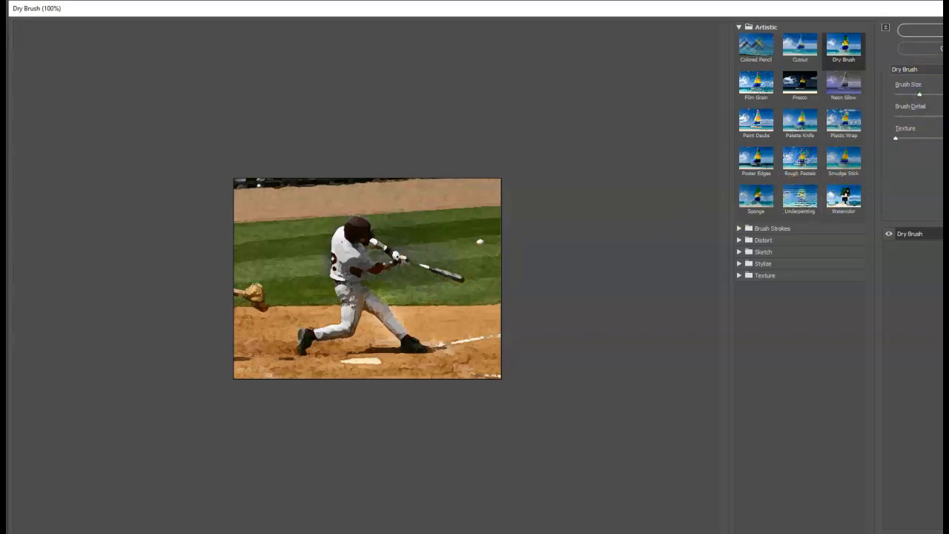
pyautogui.click(919, 32)
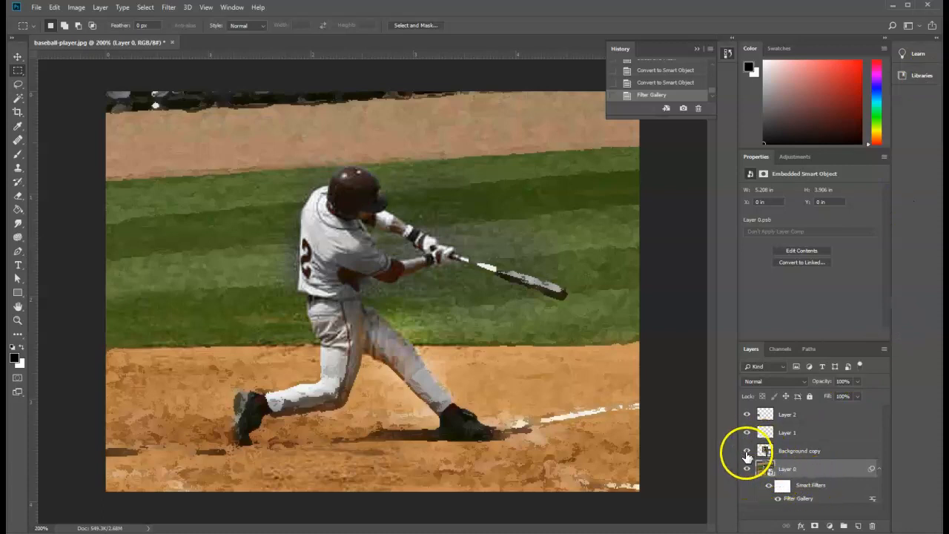
# Step: Hide the Background copy layer, and compare the photo with Layer 0's smart filters disabled and enabled
pyautogui.click(748, 452)
pyautogui.click(747, 453)
pyautogui.click(747, 452)
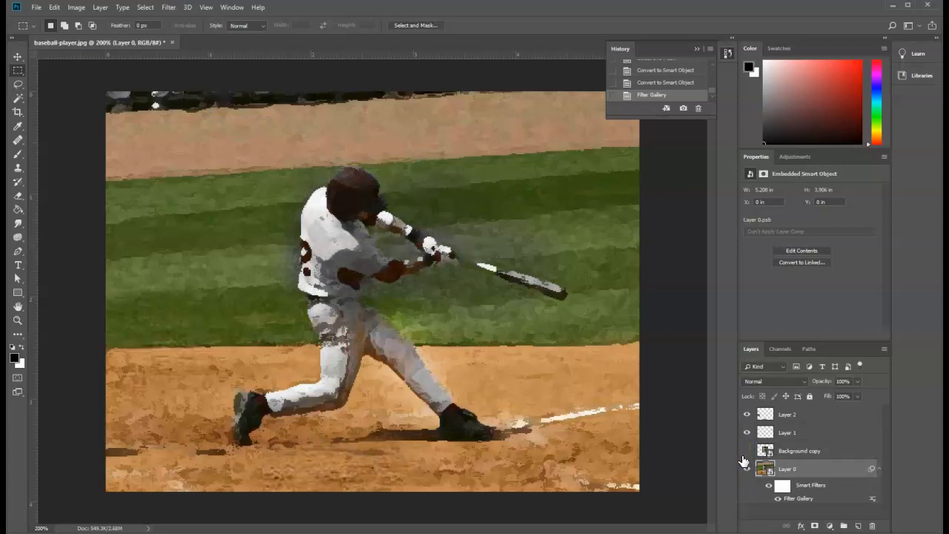
pyautogui.click(769, 487)
pyautogui.click(769, 486)
# Step: Paint black with the Brush on Layer 0's smart filter mask over the bat and the white foul line
pyautogui.click(783, 487)
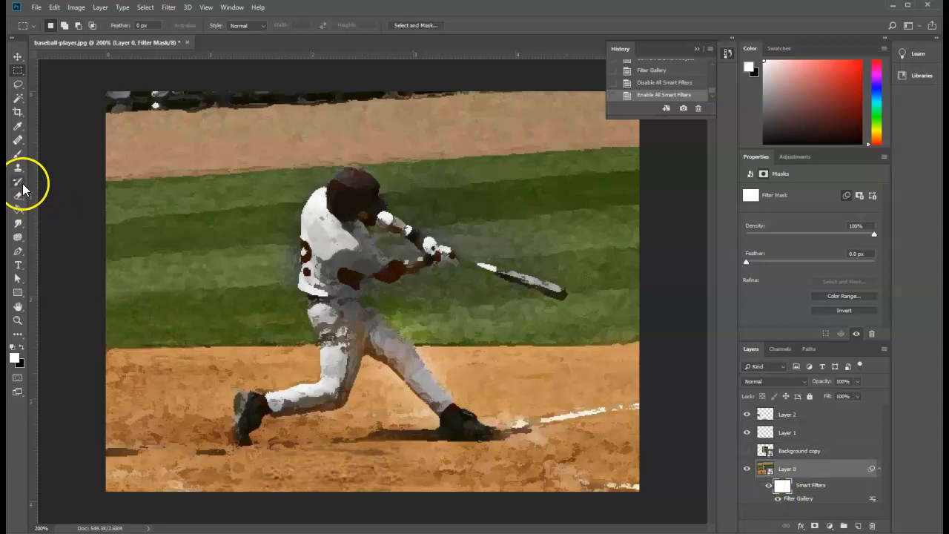
pyautogui.click(19, 156)
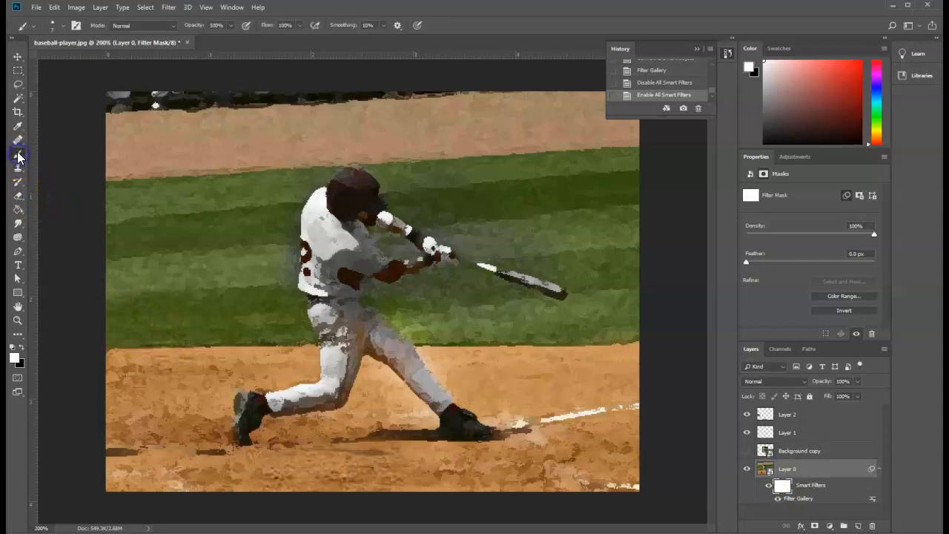
pyautogui.click(20, 347)
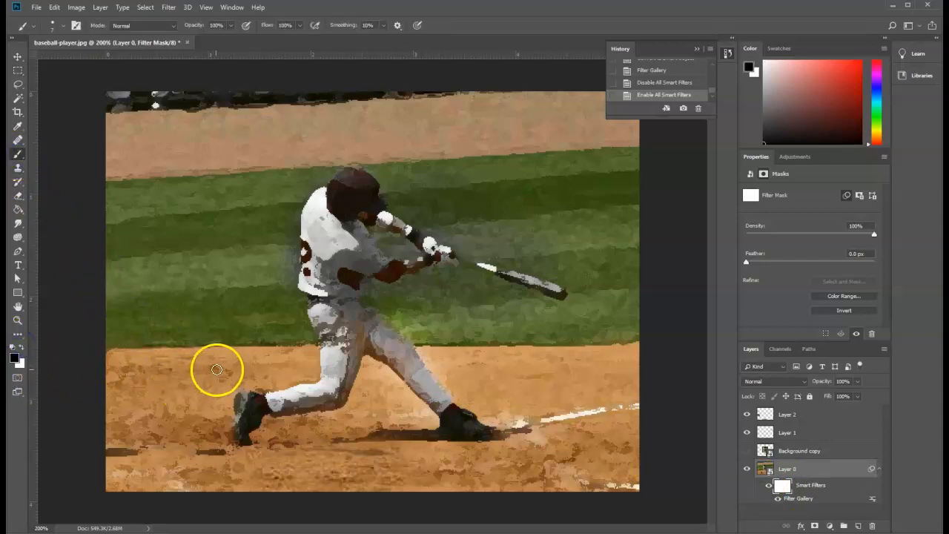
pyautogui.click(781, 487)
pyautogui.moveTo(481, 265)
pyautogui.mouseDown()
pyautogui.moveTo(586, 292)
pyautogui.moveTo(501, 276)
pyautogui.mouseUp()
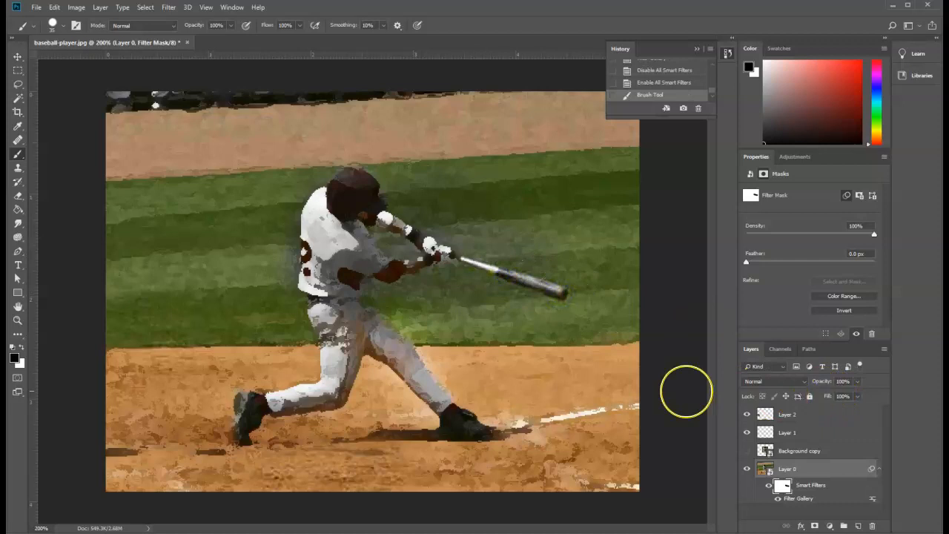
pyautogui.moveTo(629, 387)
pyautogui.mouseDown()
pyautogui.moveTo(563, 421)
pyautogui.moveTo(519, 426)
pyautogui.mouseUp()
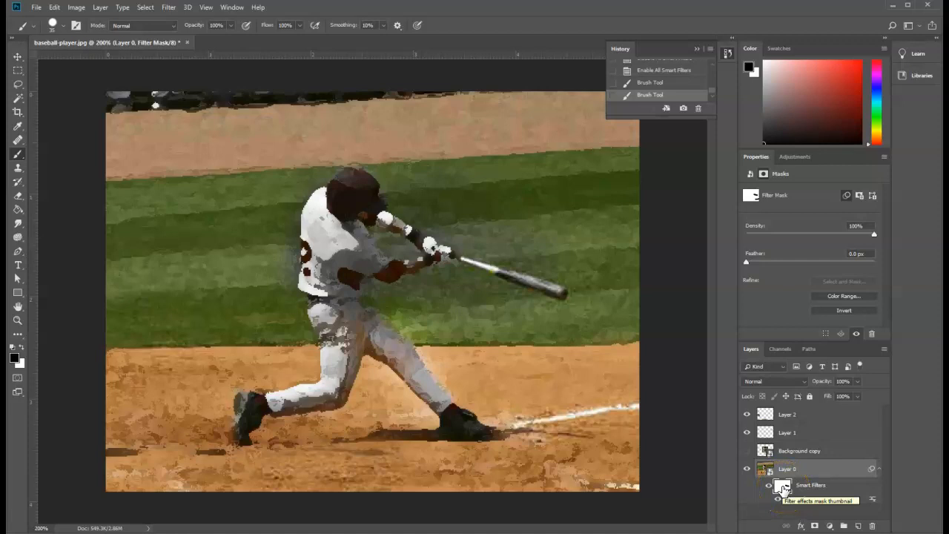
pyautogui.click(783, 487)
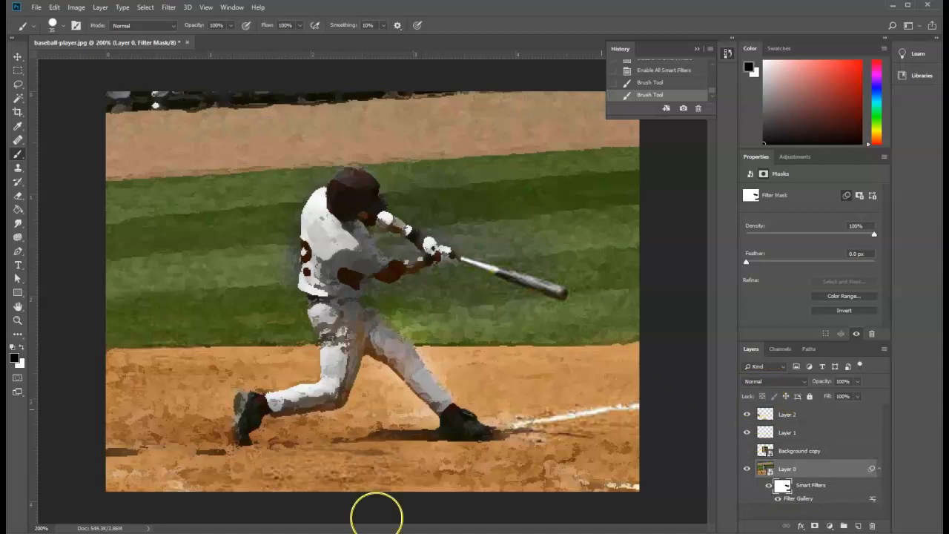
# Step: Switch to the Photopea editor in the browser and maximize its window
pyautogui.moveTo(226, 533)
pyautogui.moveTo(948, 15); pyautogui.dragTo(285, 45)
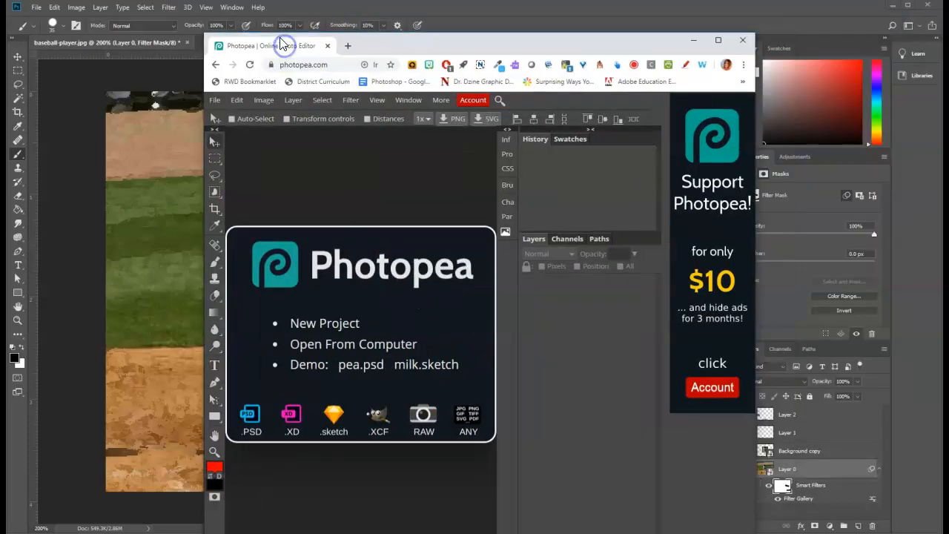
pyautogui.doubleClick(400, 46)
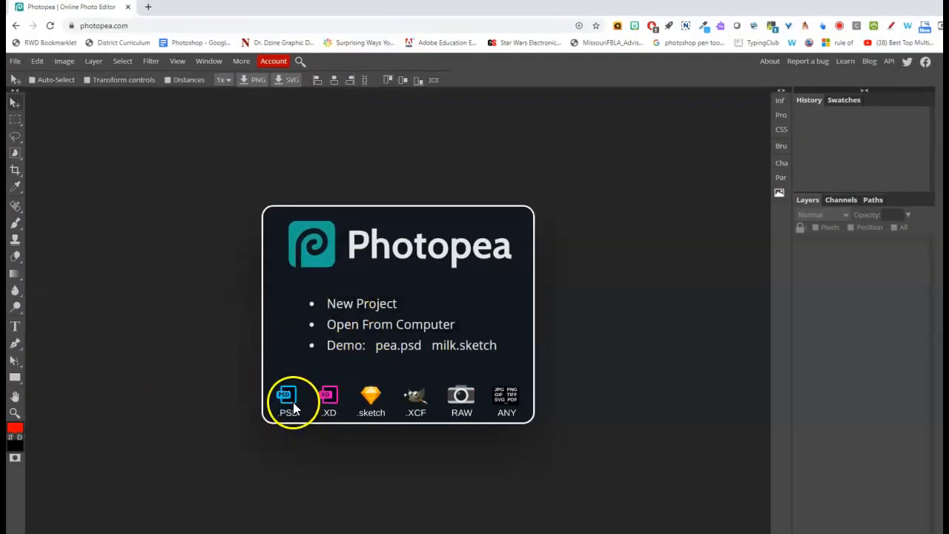
# Step: Open the snip PSD file from the PS QUIZ folder on the Desktop
pyautogui.click(15, 60)
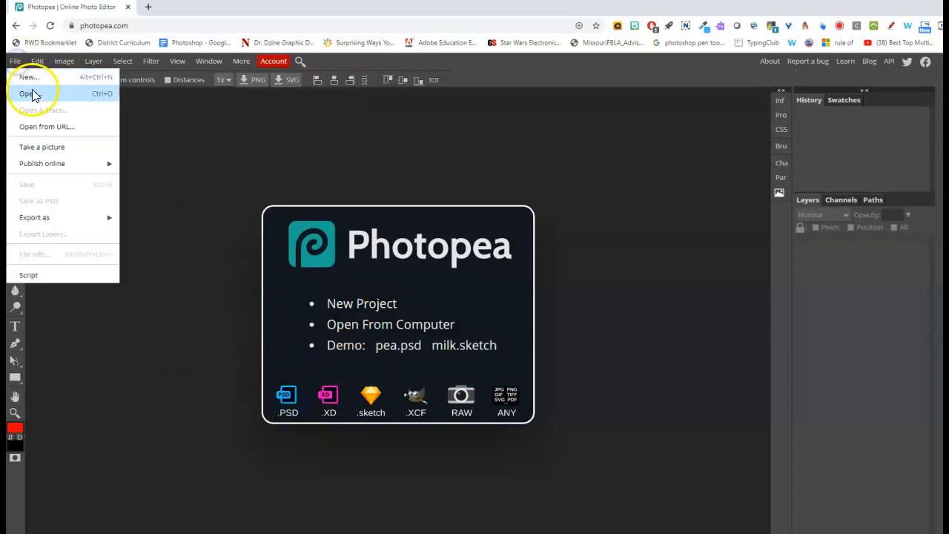
pyautogui.click(33, 95)
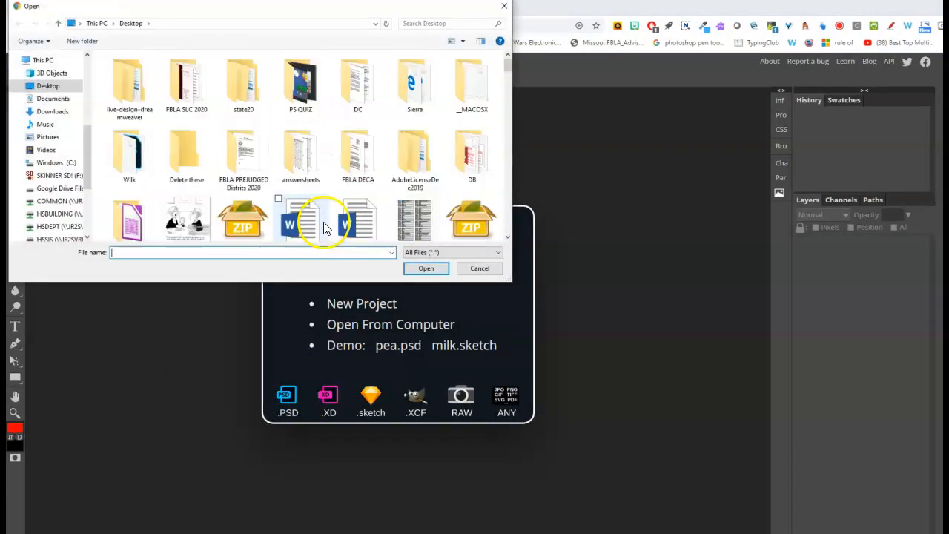
pyautogui.moveTo(89, 170); pyautogui.dragTo(97, 90)
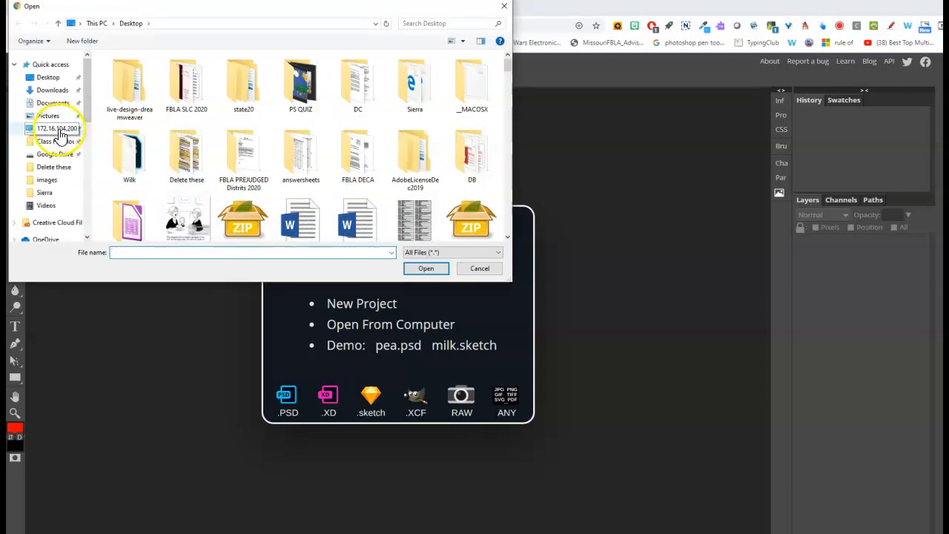
pyautogui.scroll(-5, 337, 159)
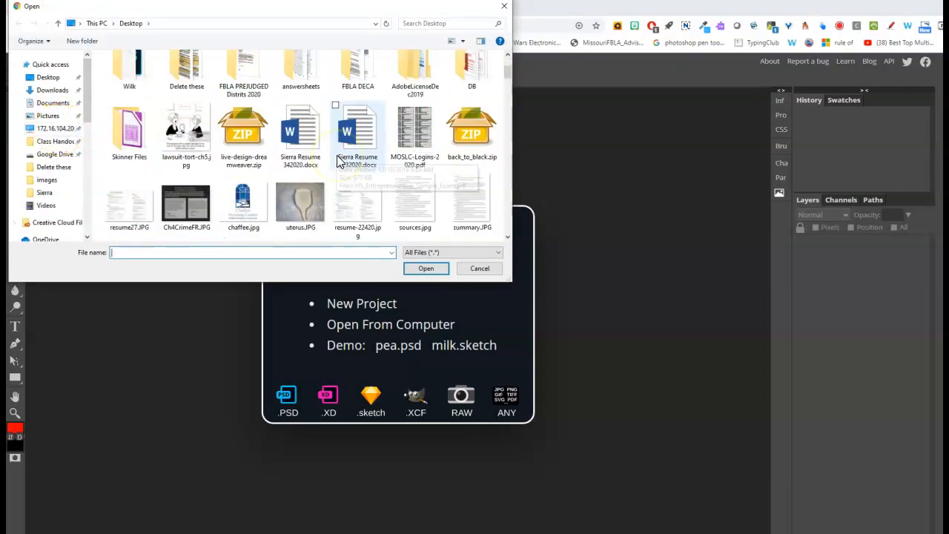
pyautogui.scroll(-2, 337, 158)
pyautogui.scroll(8, 336, 157)
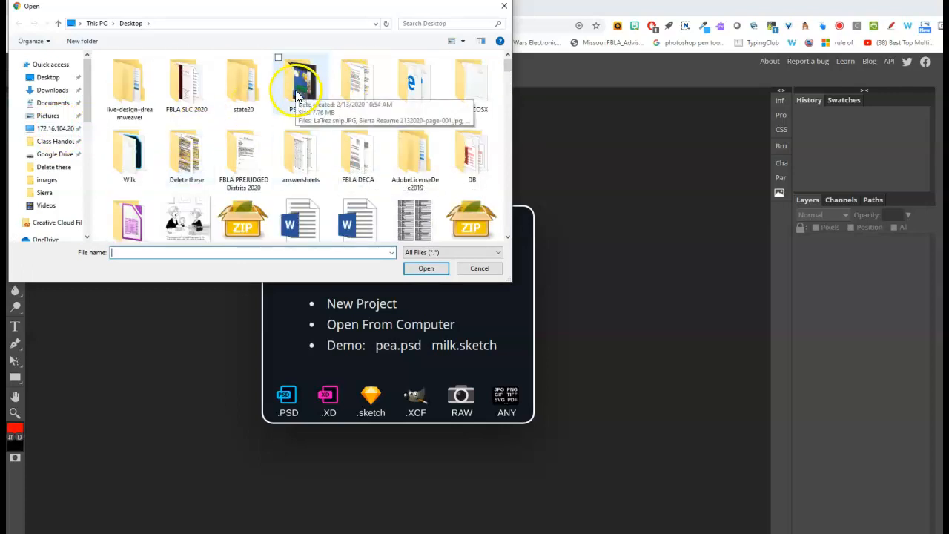
pyautogui.doubleClick(300, 89)
pyautogui.doubleClick(129, 100)
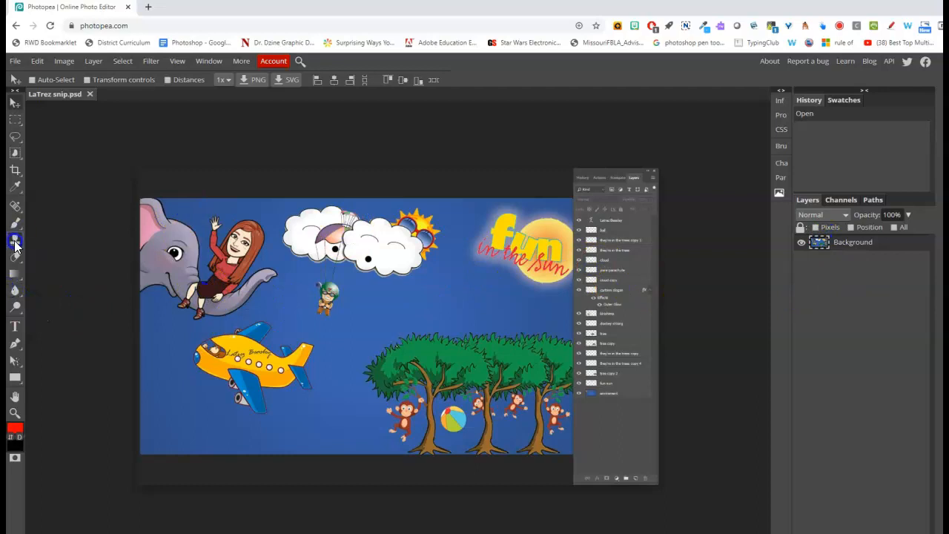
# Step: Clone the parachuting monkey just to its right on a new layer, using the Clone Tool with All Layers as source
pyautogui.click(15, 243)
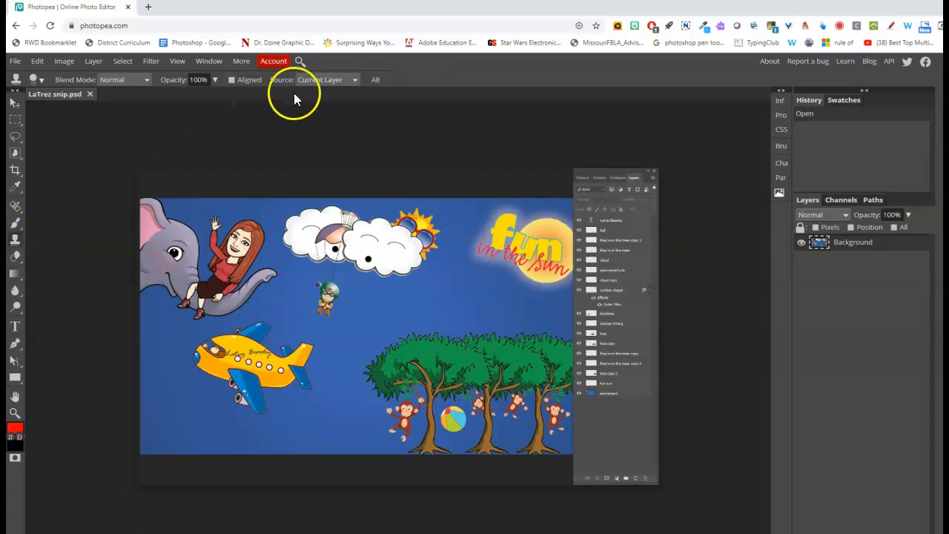
pyautogui.click(330, 80)
pyautogui.click(321, 129)
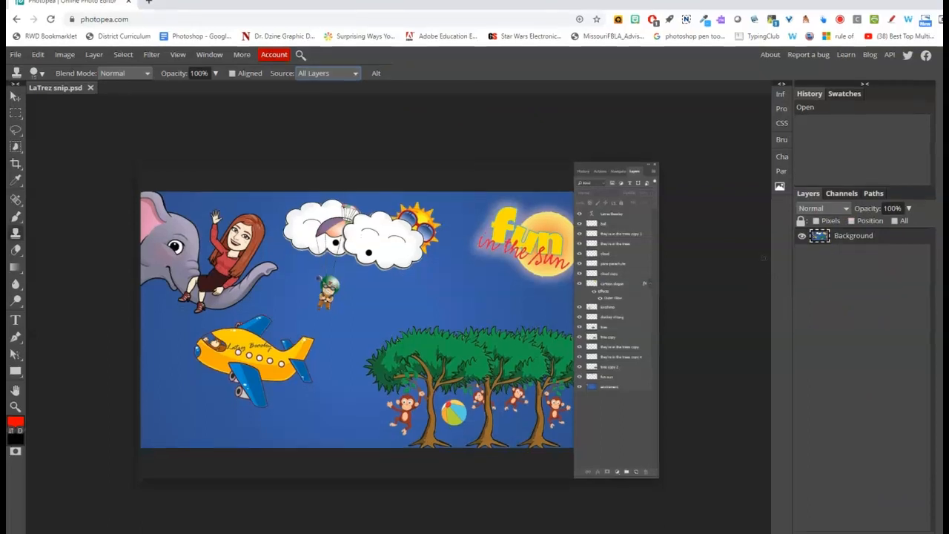
pyautogui.click(895, 528)
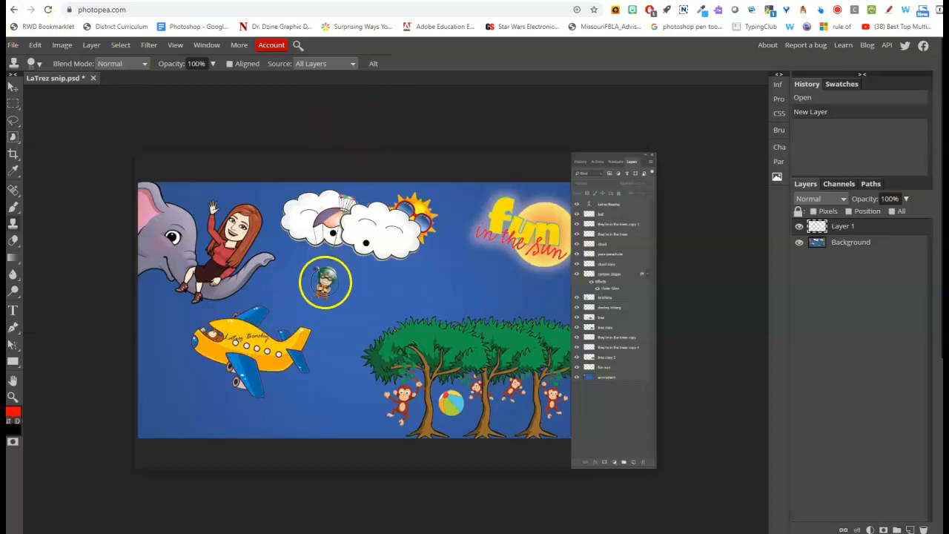
pyautogui.keyDown('alt'); pyautogui.click(327, 279); pyautogui.keyUp('alt')
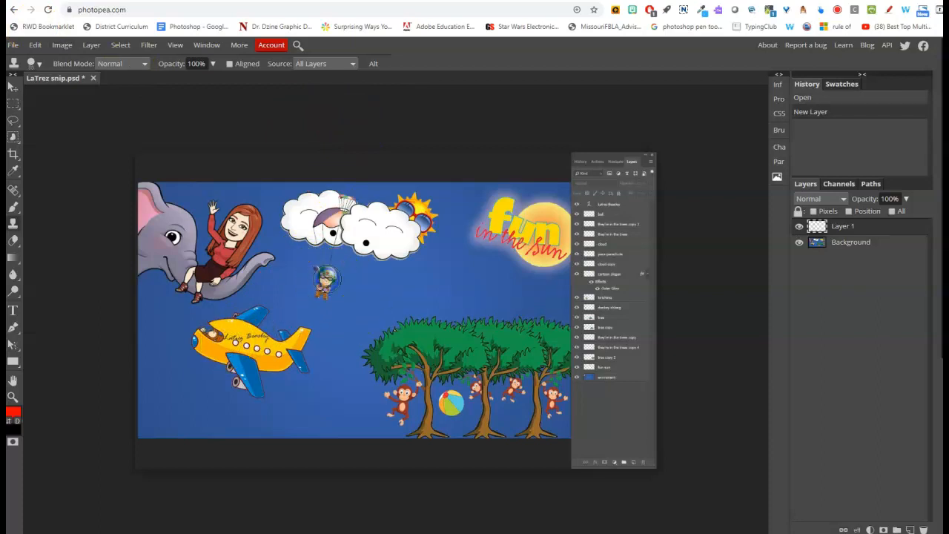
pyautogui.moveTo(367, 278); pyautogui.dragTo(362, 305)
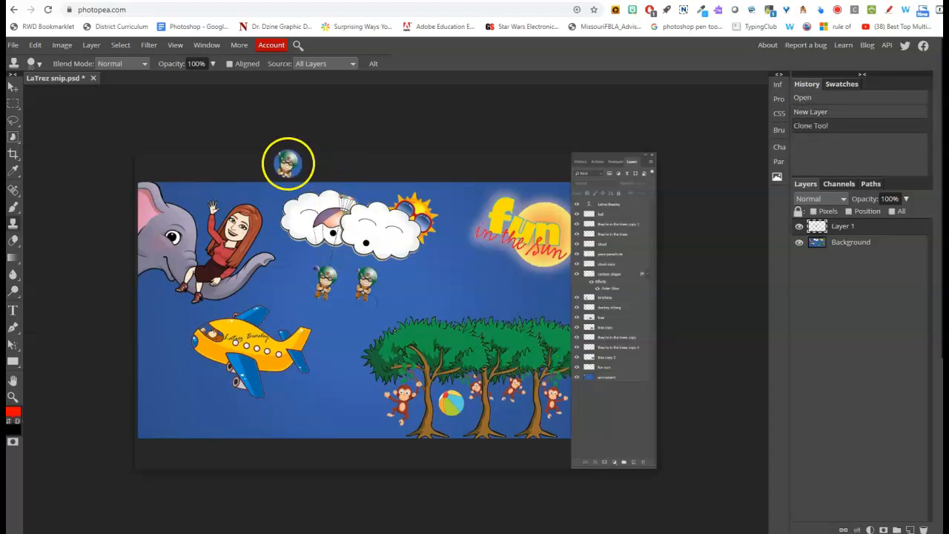
# Step: Set the Clone Tool's brush hardness to 32%
pyautogui.click(37, 63)
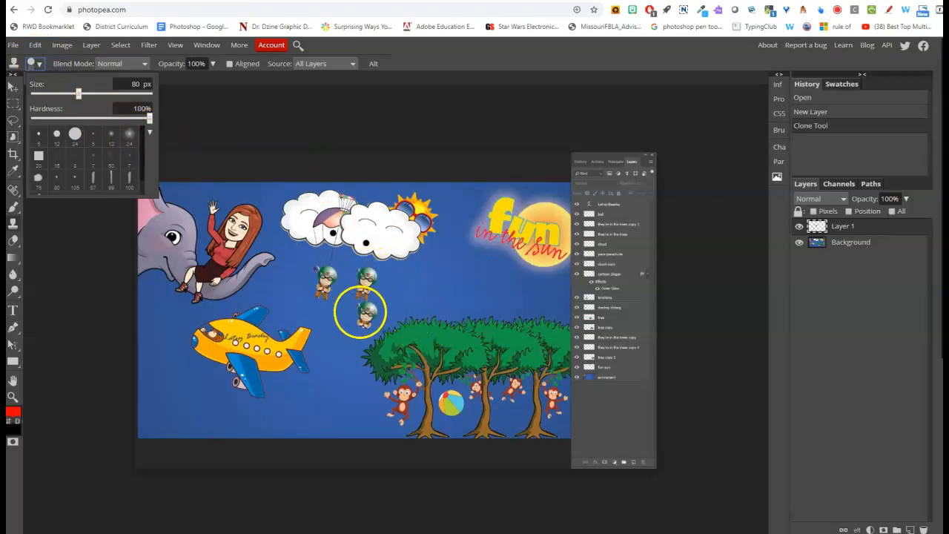
pyautogui.moveTo(149, 118); pyautogui.dragTo(70, 117)
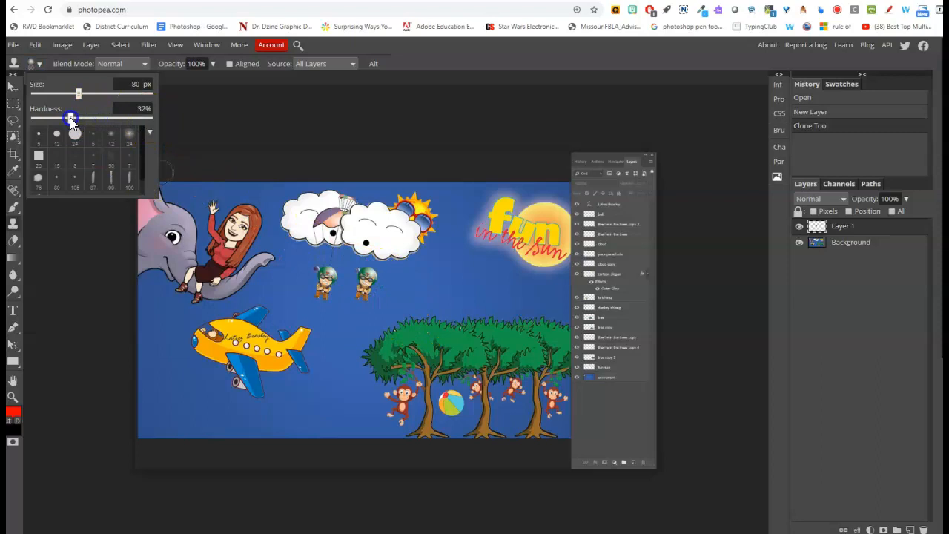
pyautogui.click(445, 50)
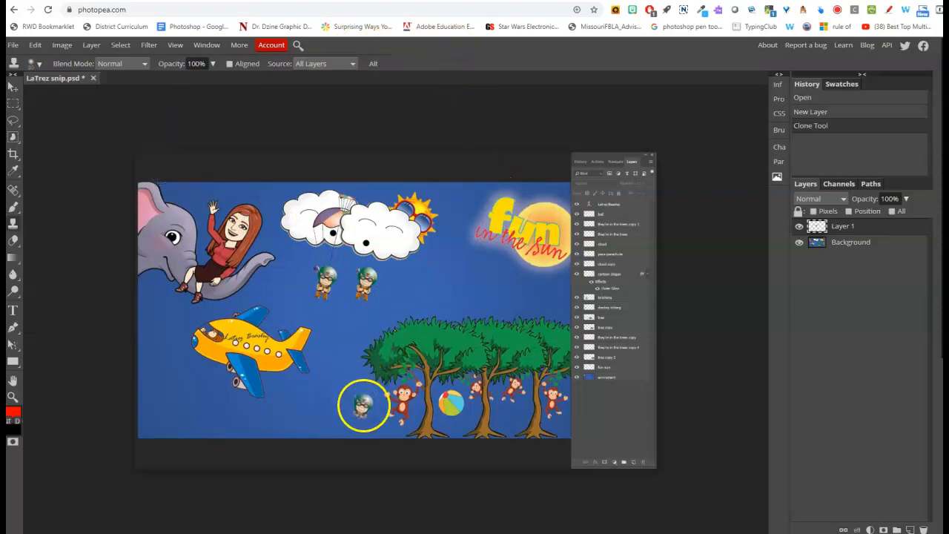
# Step: Clone the beach ball beneath the trees into the blue sky above them, undoing the strokes that copy part of a tree trunk
pyautogui.keyDown('alt'); pyautogui.click(451, 401); pyautogui.keyUp('alt')
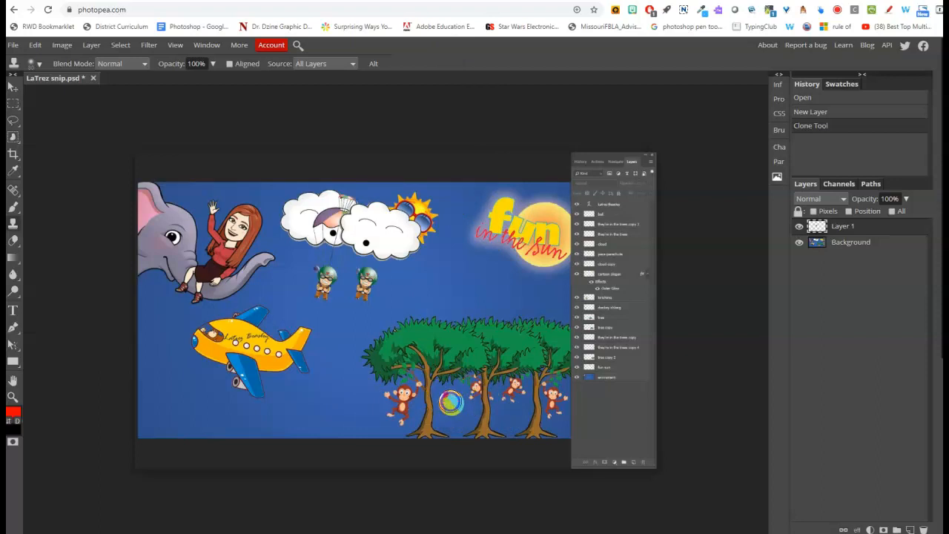
pyautogui.click(463, 282)
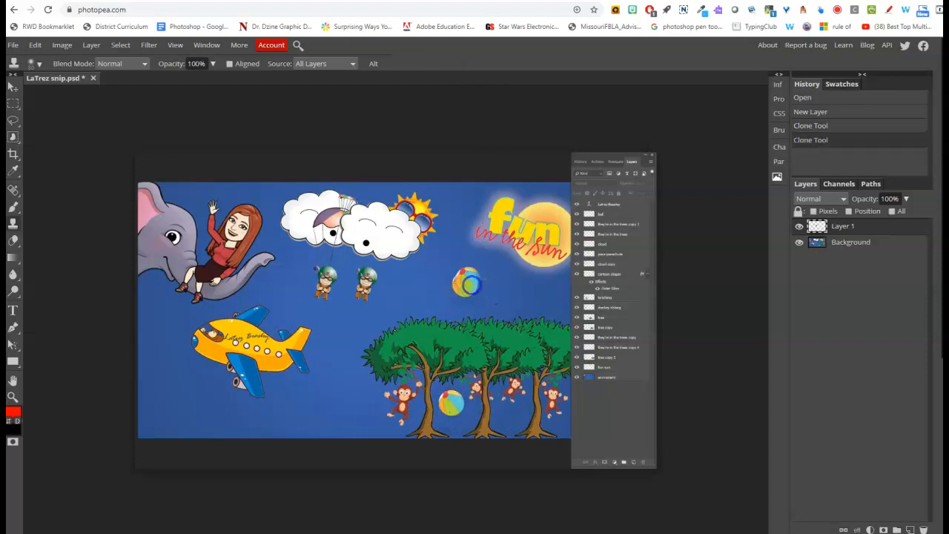
pyautogui.click(453, 288)
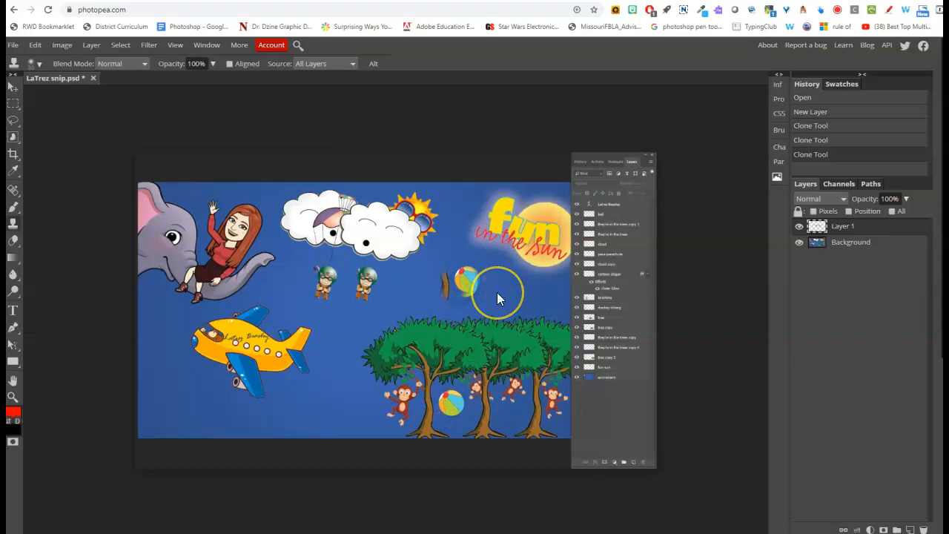
pyautogui.hotkey('ctrl', 'z')
pyautogui.hotkey('ctrl', 'z')
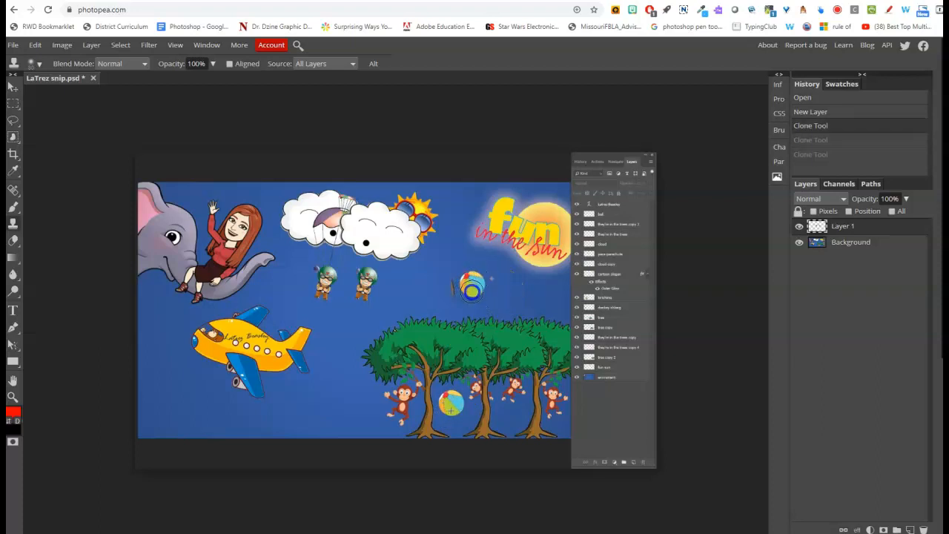
pyautogui.hotkey('ctrl', 'shift', 'z')
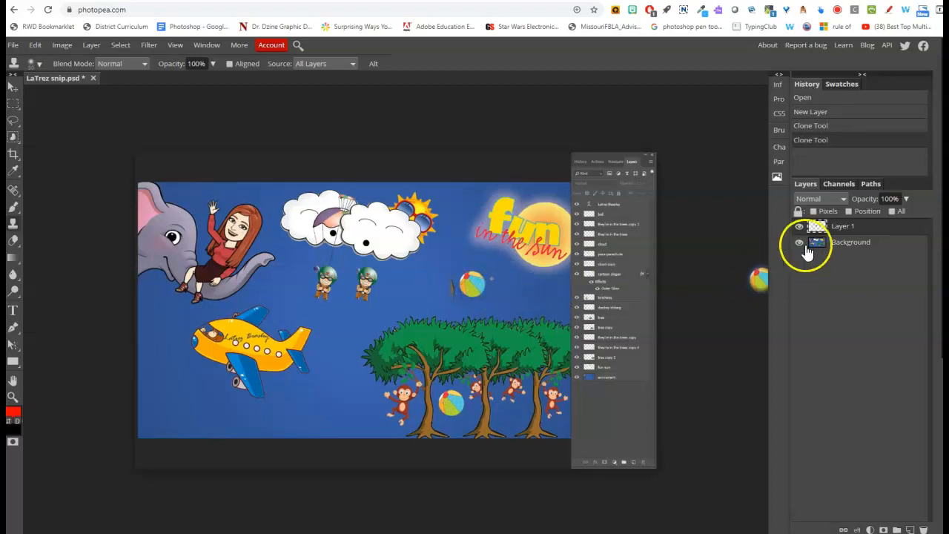
# Step: Erase the stray cloned marks around the beach ball copy on Layer 1
pyautogui.click(13, 239)
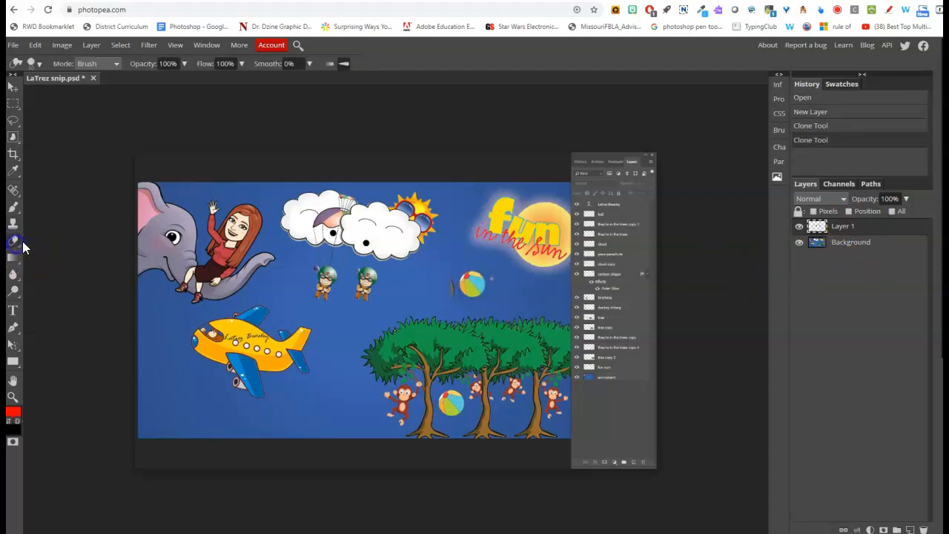
pyautogui.moveTo(453, 281); pyautogui.dragTo(450, 286)
pyautogui.moveTo(450, 297); pyautogui.dragTo(438, 287)
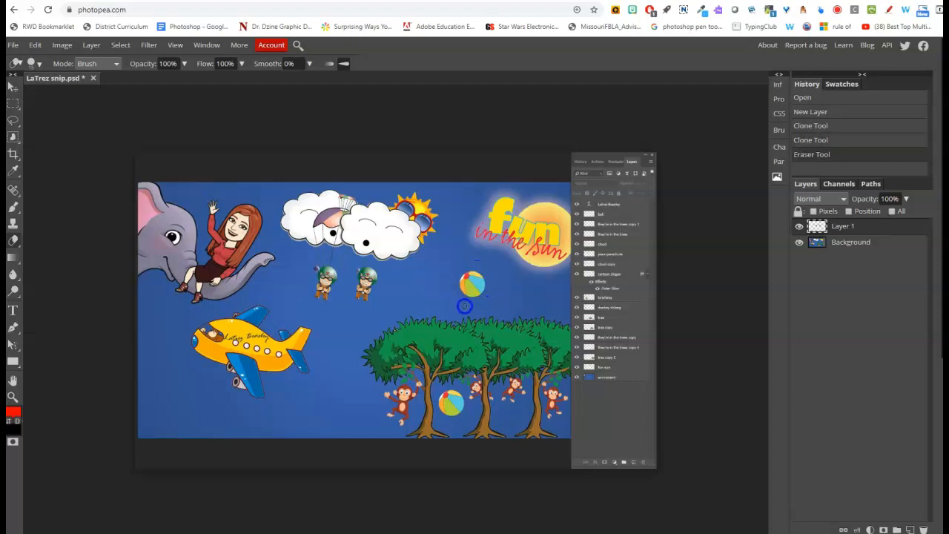
pyautogui.click(464, 306)
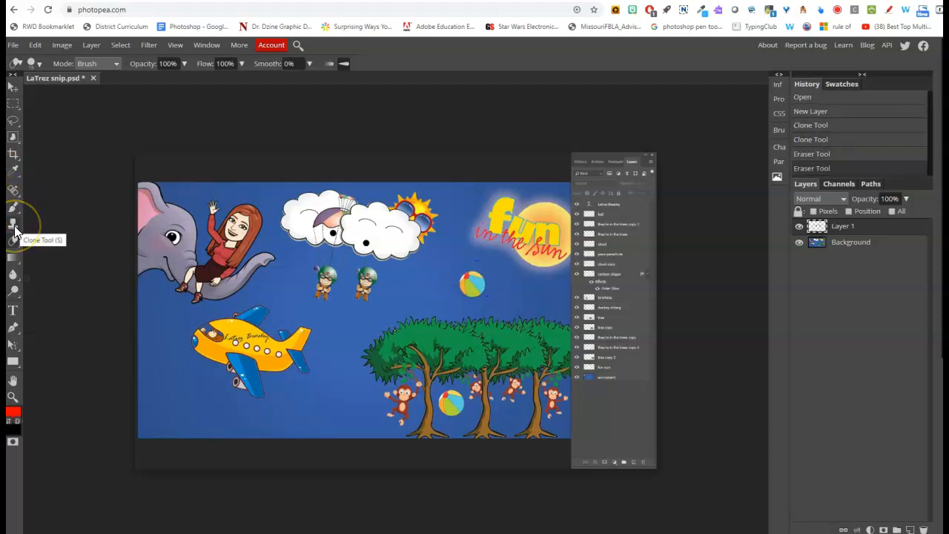
pyautogui.click(16, 275)
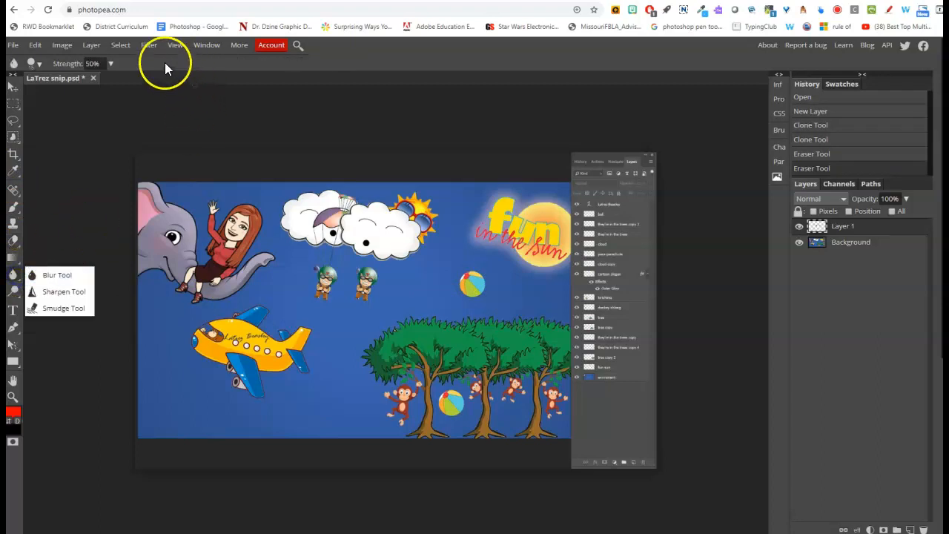
pyautogui.click(12, 291)
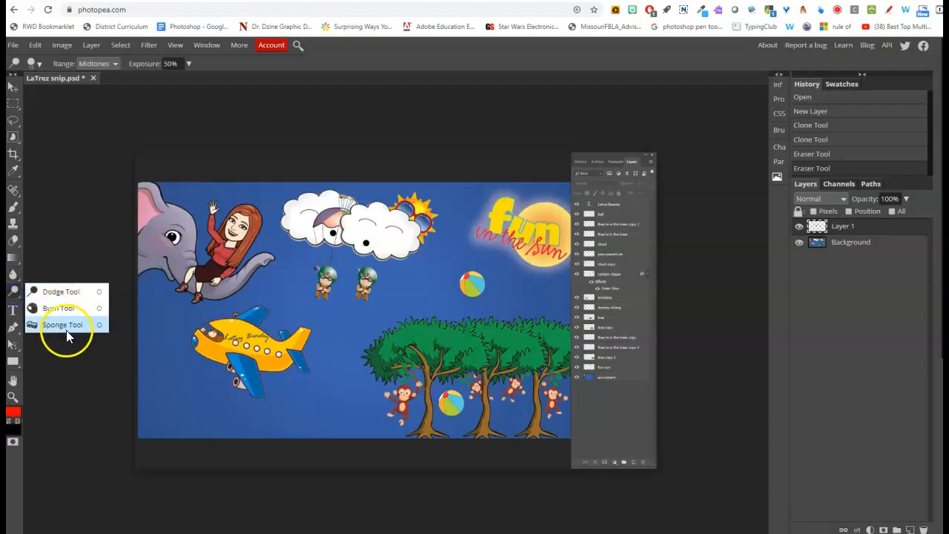
pyautogui.click(242, 59)
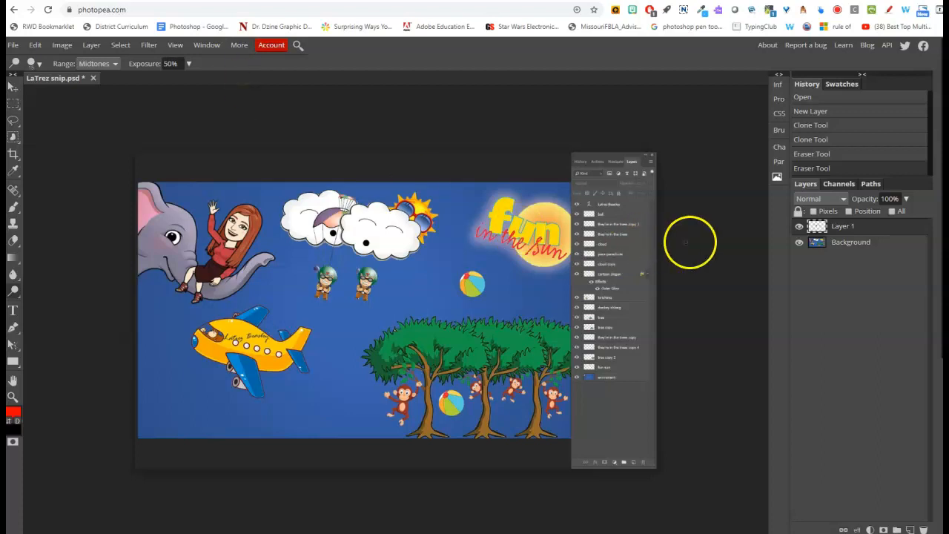
# Step: Convert Layer 1 to a smart object and apply the Mosaic filter to it with a 12 px cell size
pyautogui.rightClick(851, 234)
pyautogui.click(813, 318)
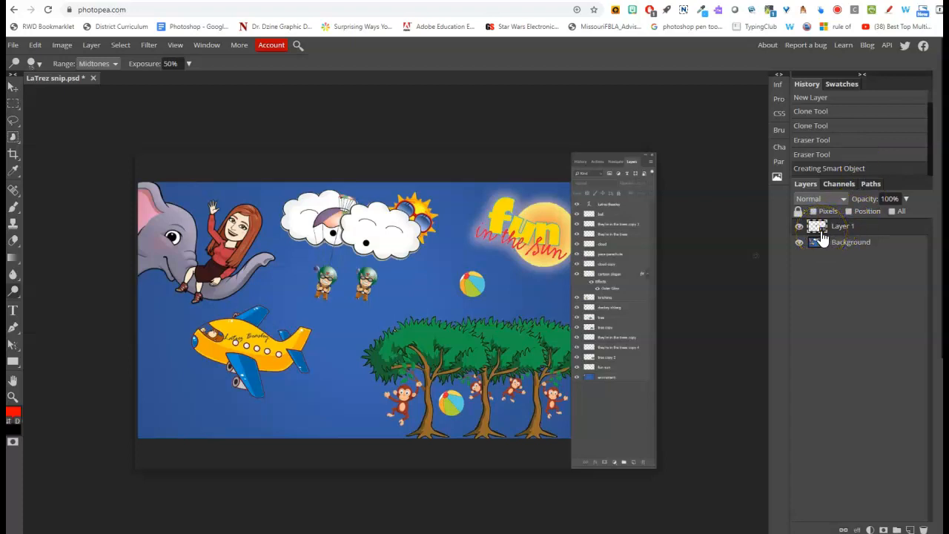
pyautogui.click(149, 45)
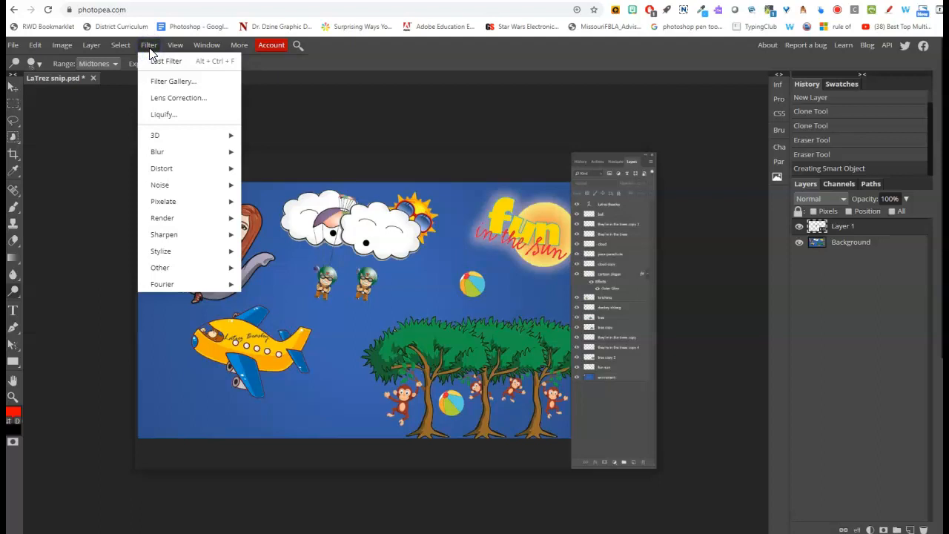
pyautogui.moveTo(179, 180)
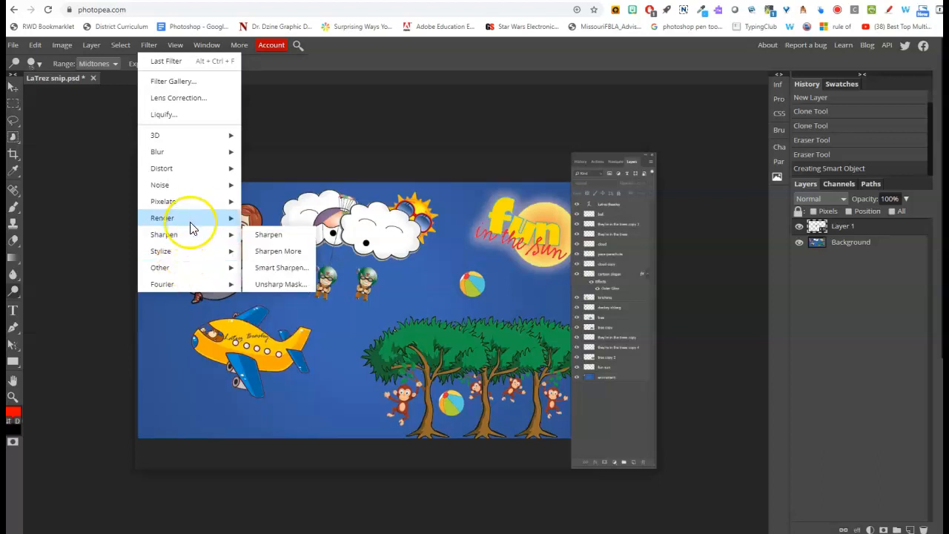
pyautogui.moveTo(192, 216)
pyautogui.moveTo(199, 201)
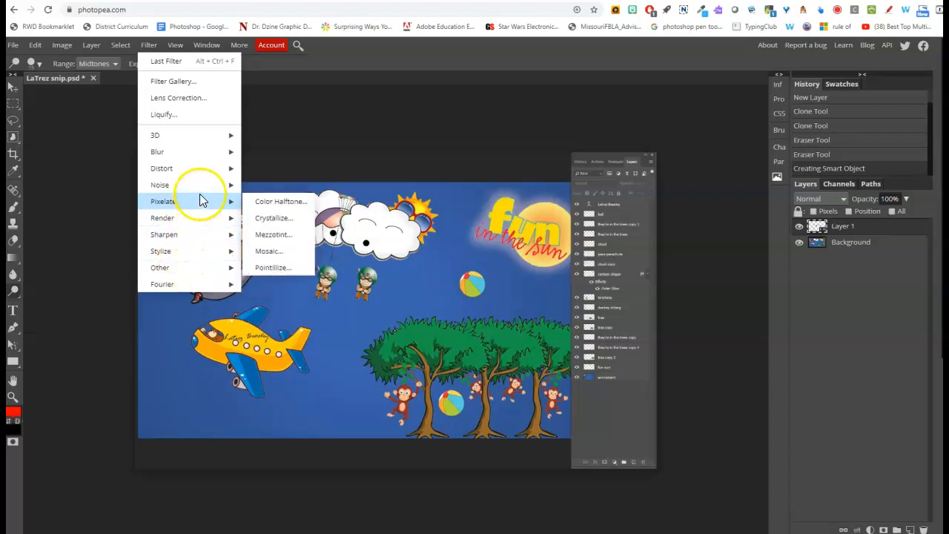
pyautogui.click(272, 251)
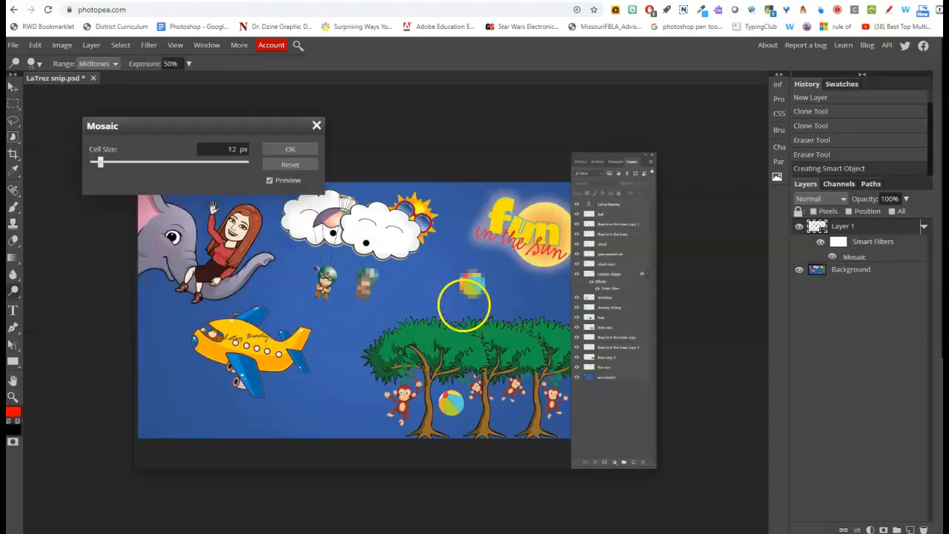
pyautogui.click(286, 151)
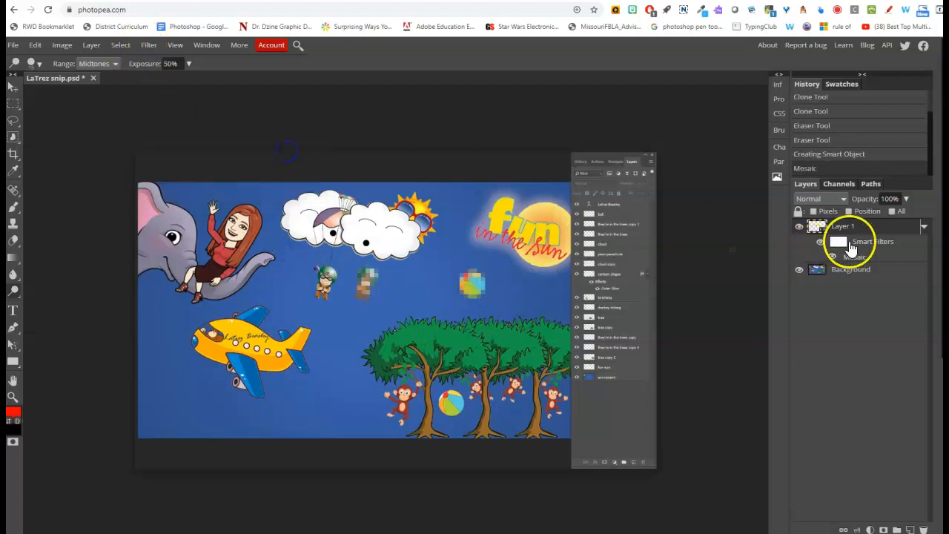
# Step: Compare the image with Layer 1's smart filters disabled and enabled
pyautogui.click(819, 244)
pyautogui.click(819, 245)
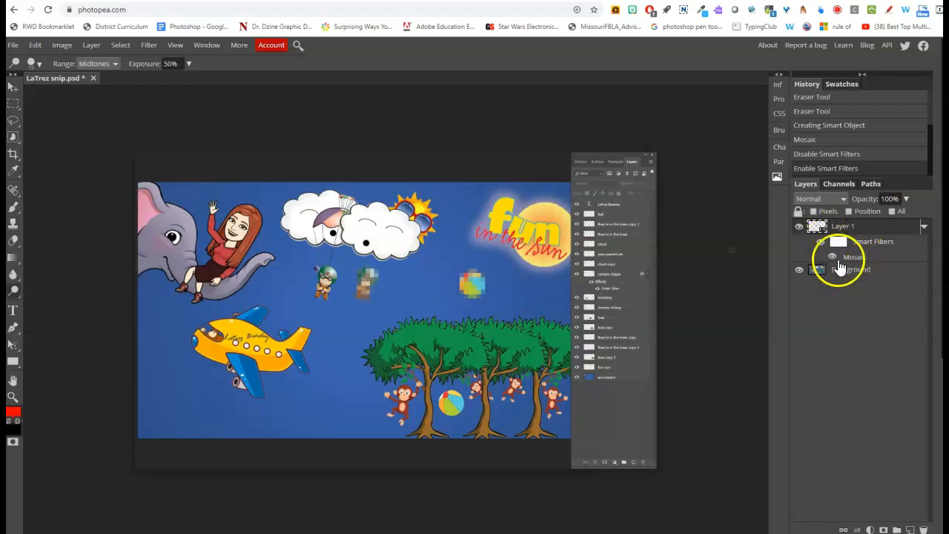
# Step: Draw a tall red rectangle shape over the parachuting monkey, spanning the full height of the blue picture
pyautogui.rightClick(12, 361)
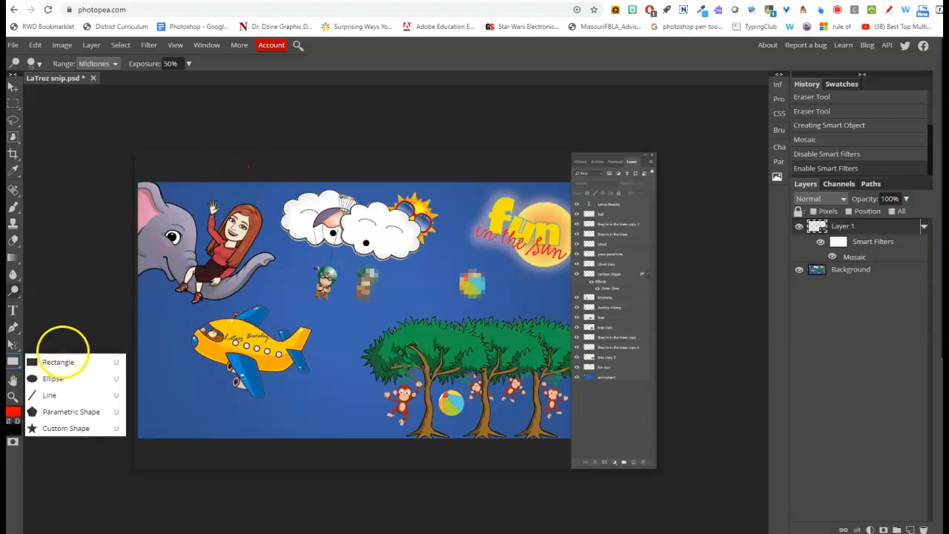
pyautogui.click(55, 362)
pyautogui.moveTo(238, 182)
pyautogui.mouseDown()
pyautogui.moveTo(275, 289)
pyautogui.moveTo(352, 454)
pyautogui.mouseUp()
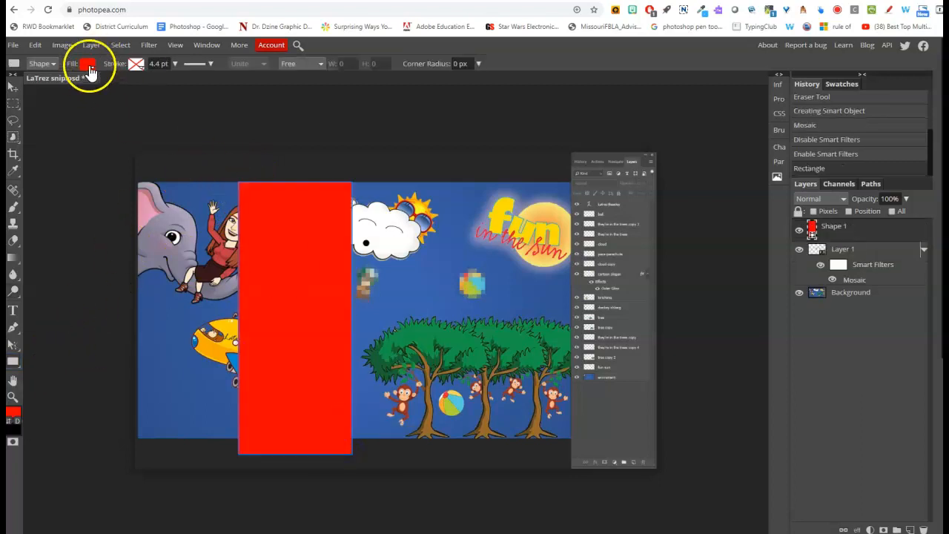
# Step: Try the Multiply and Lighten blend modes on the red Shape 1 layer and set it to Overlay
pyautogui.click(841, 199)
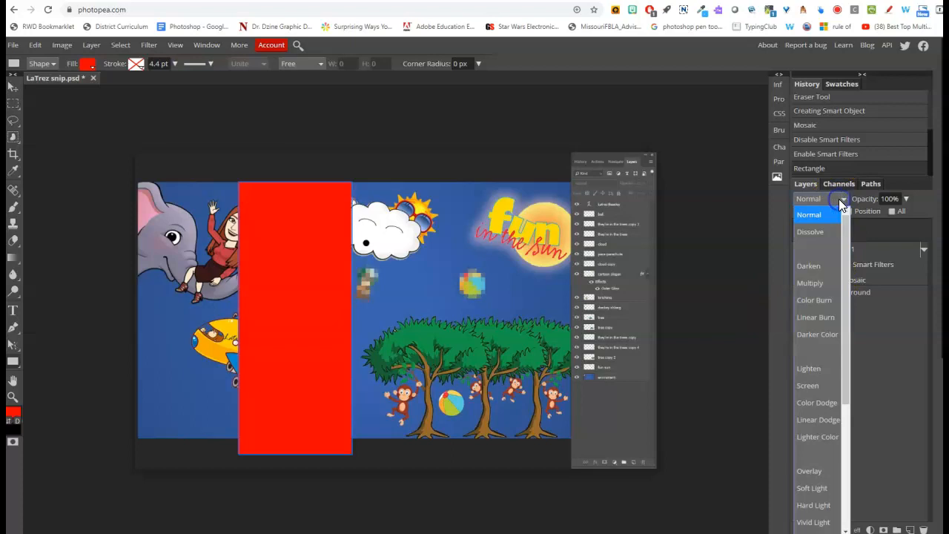
pyautogui.click(815, 283)
pyautogui.click(816, 200)
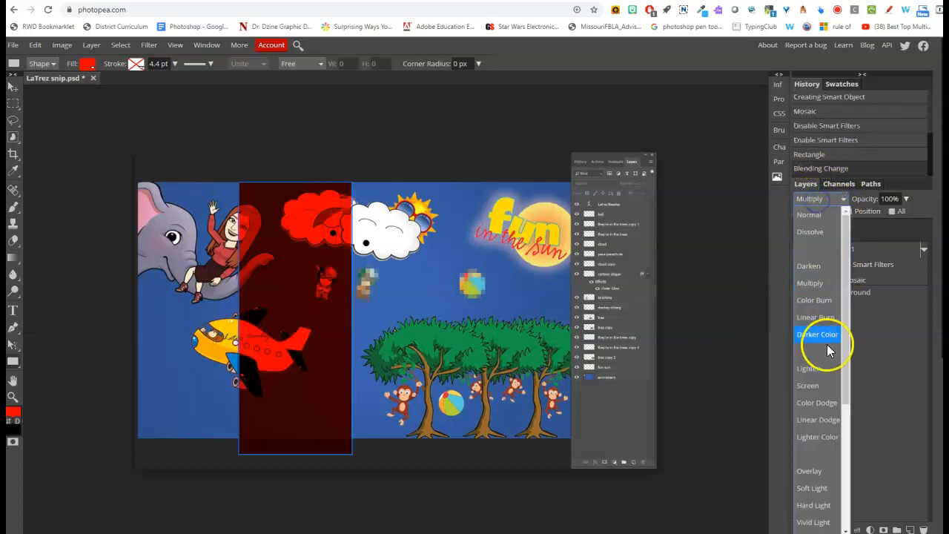
pyautogui.click(820, 369)
pyautogui.click(818, 199)
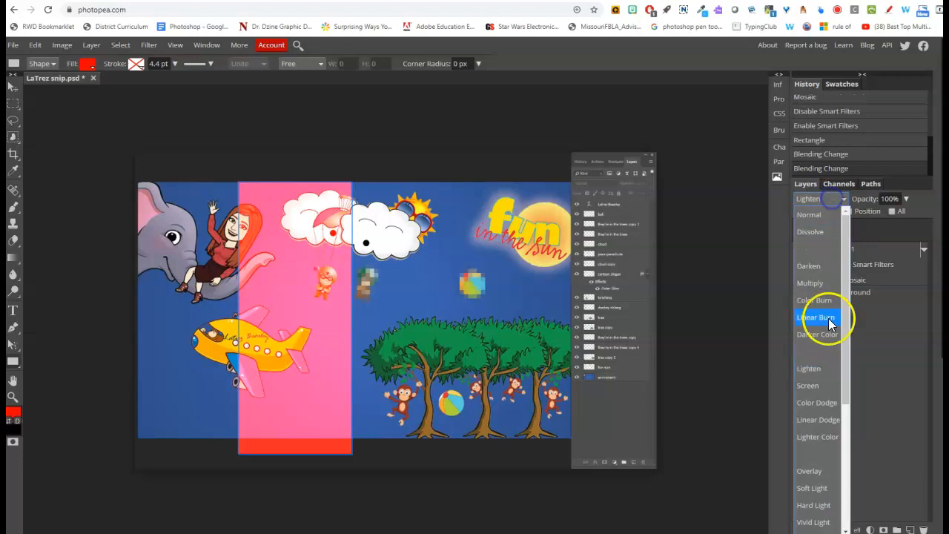
pyautogui.click(815, 468)
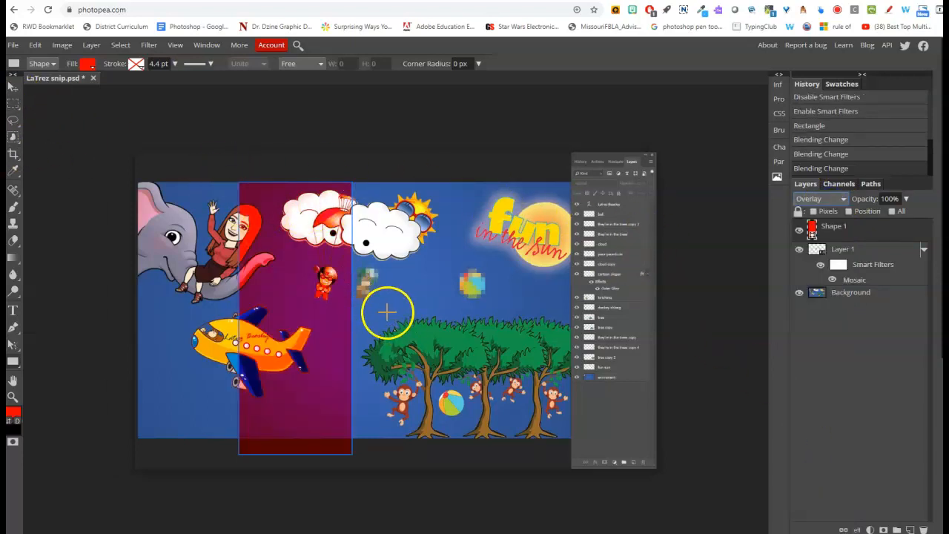
pyautogui.click(836, 270)
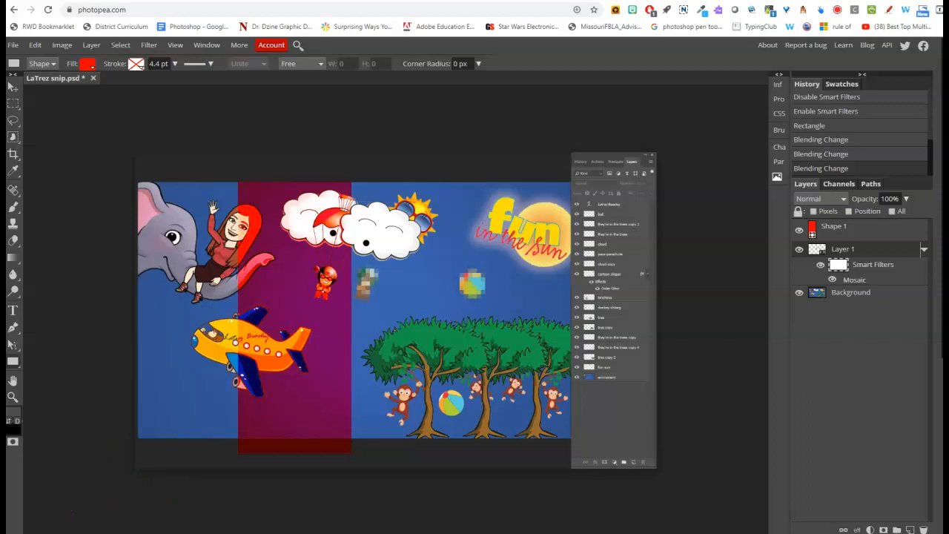
# Step: Review the document's PSD save dialog, online publishing choices and full set of export formats, without saving or exporting a file
pyautogui.click(13, 44)
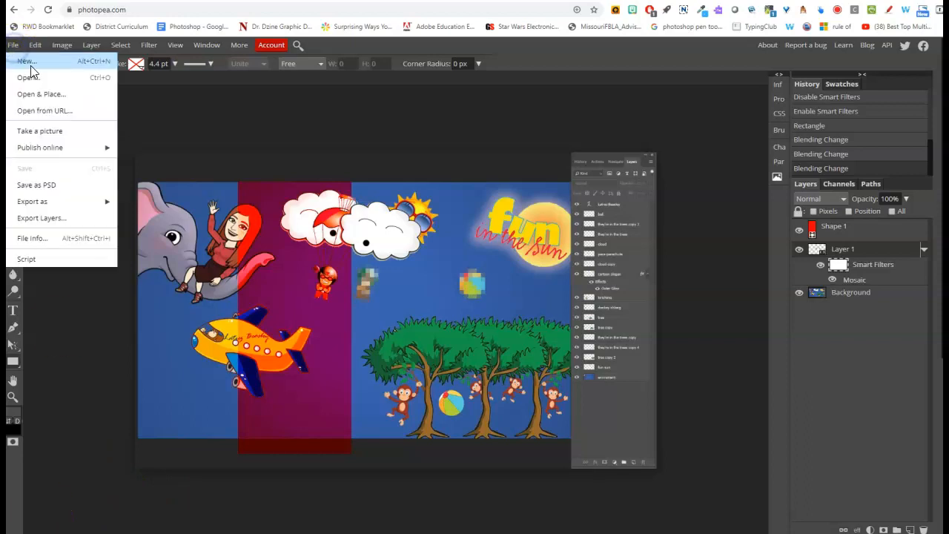
pyautogui.click(58, 189)
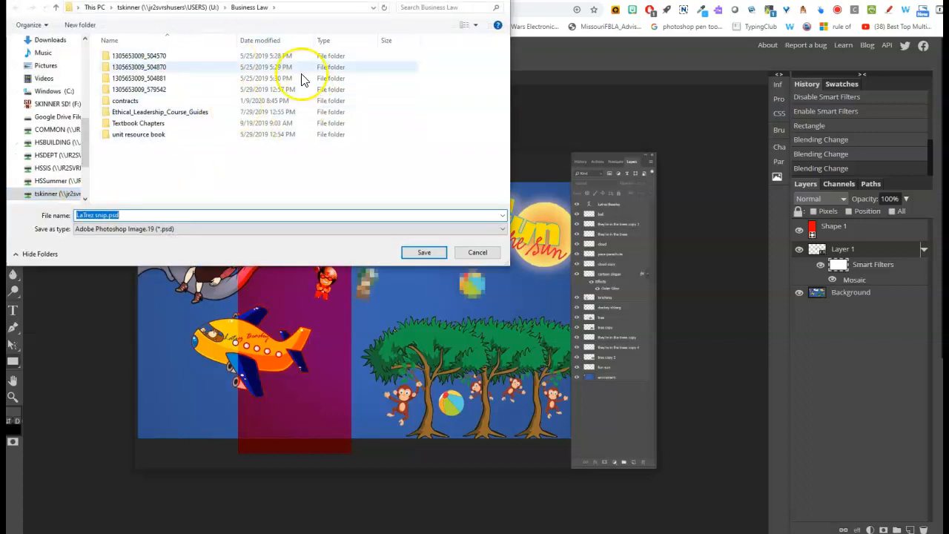
pyautogui.click(480, 255)
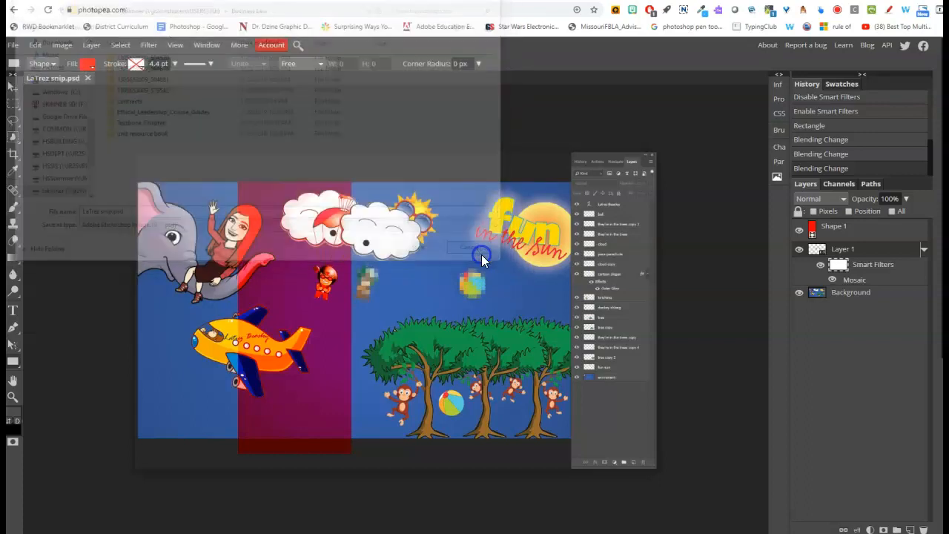
pyautogui.click(13, 45)
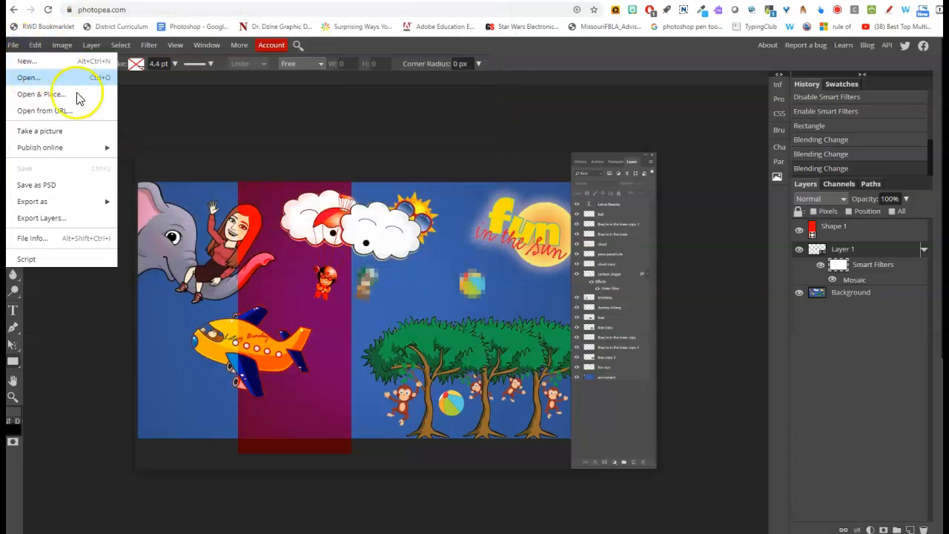
pyautogui.moveTo(101, 152)
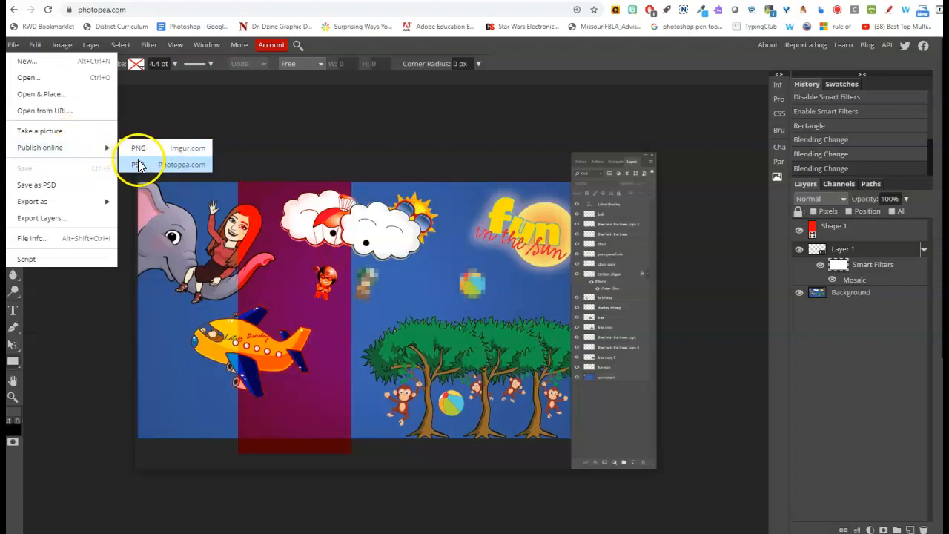
pyautogui.moveTo(69, 208)
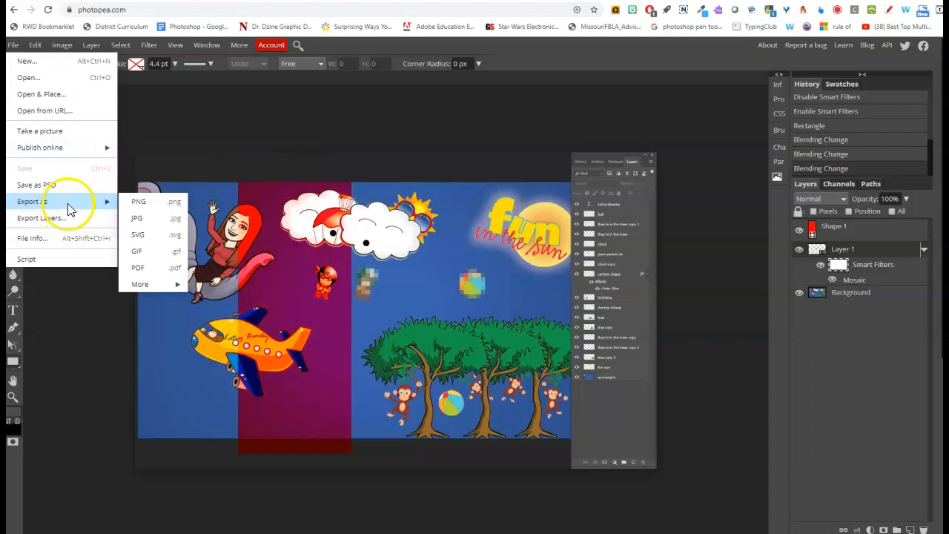
pyautogui.moveTo(148, 284)
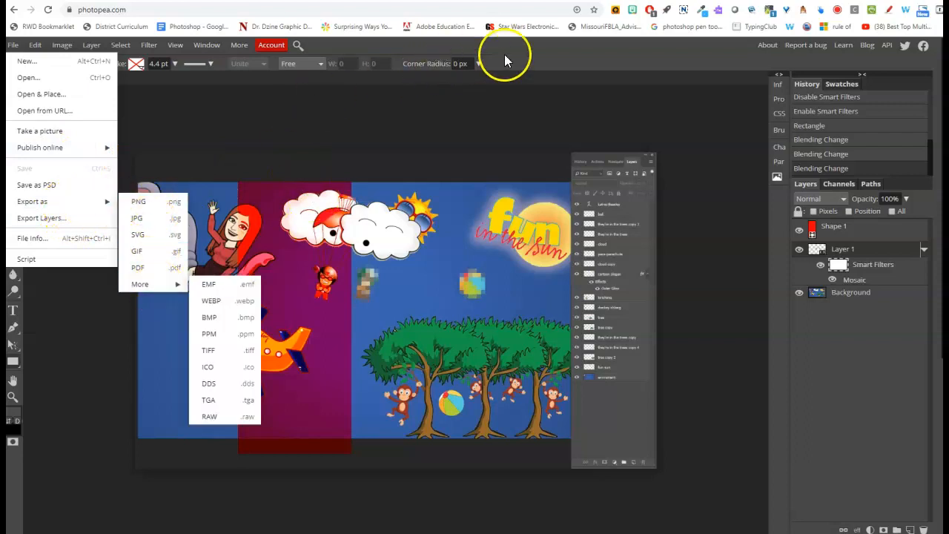
pyautogui.click(558, 58)
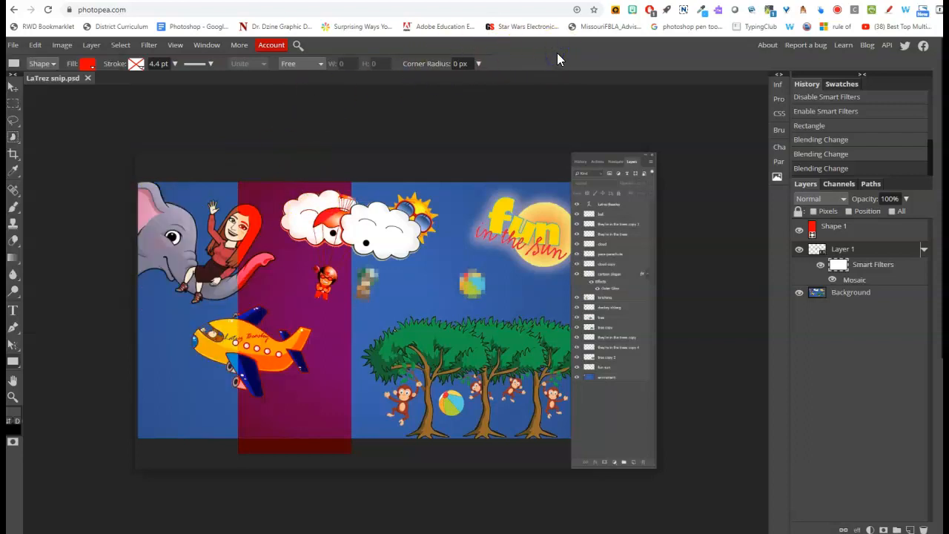